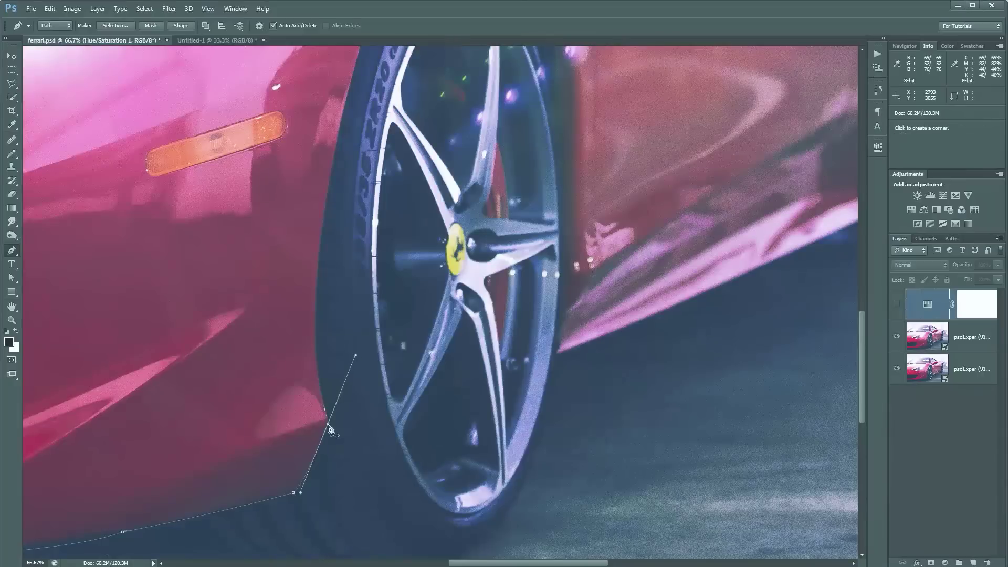
# Step: Continue the Pen path around the red car from the front bumper's rear edge up and over the front wheel arch
pyautogui.keyDown('alt'); pyautogui.click(328, 425); pyautogui.keyUp('alt')
pyautogui.moveTo(381, 51)
pyautogui.mouseDown()
pyautogui.moveTo(296, 222)
pyautogui.moveTo(391, 49)
pyautogui.mouseUp()
pyautogui.hotkey('ctrl', '-')
pyautogui.moveTo(410, 200); pyautogui.dragTo(331, 253)
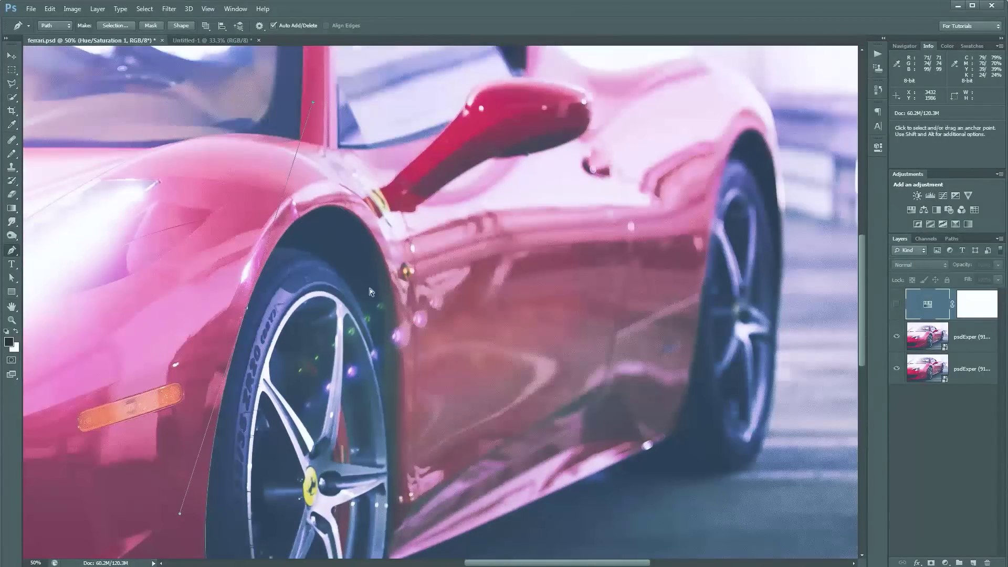
pyautogui.moveTo(377, 279); pyautogui.dragTo(378, 311)
pyautogui.moveTo(263, 261); pyautogui.dragTo(428, 299)
pyautogui.hotkey('ctrl', '+')
pyautogui.hotkey('ctrl', '+')
pyautogui.hotkey('ctrl', '-')
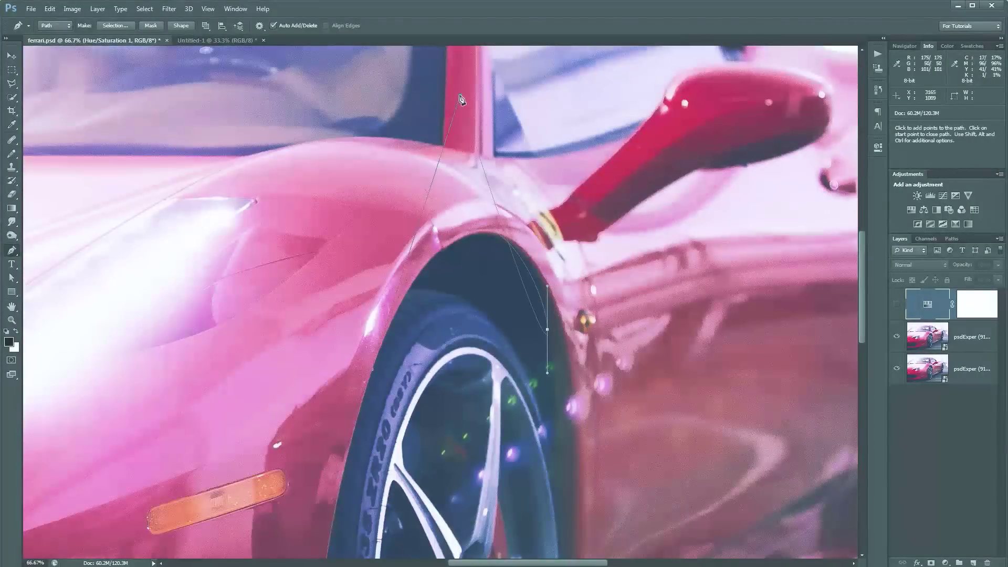
pyautogui.moveTo(547, 305); pyautogui.dragTo(338, 141)
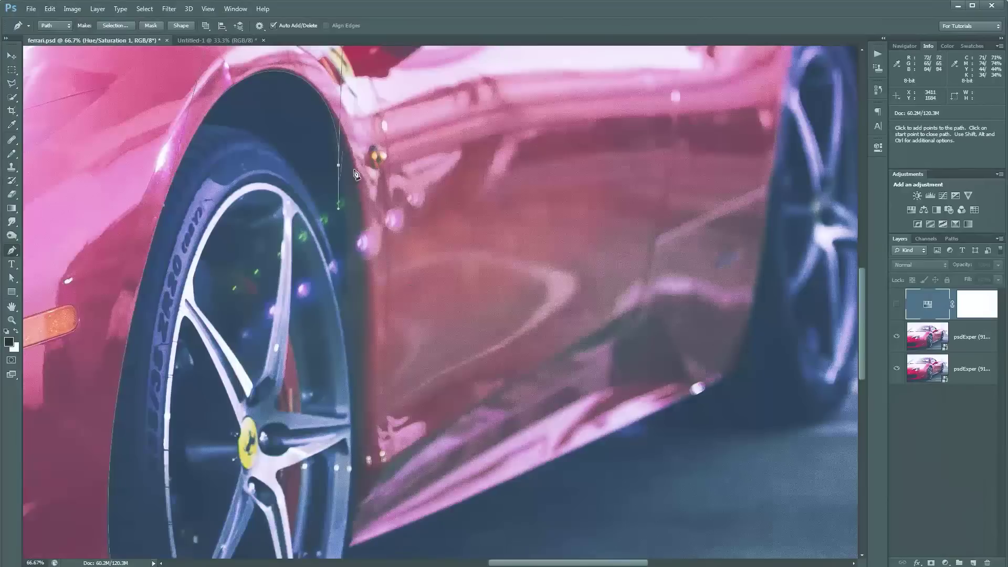
# Step: Extend the path down behind the front wheel to a corner point where the side sill meets the tyre
pyautogui.moveTo(347, 304); pyautogui.dragTo(389, 215)
pyautogui.moveTo(390, 417); pyautogui.dragTo(346, 441)
pyautogui.click(650, 202)
pyautogui.hotkey('ctrl', 'z')
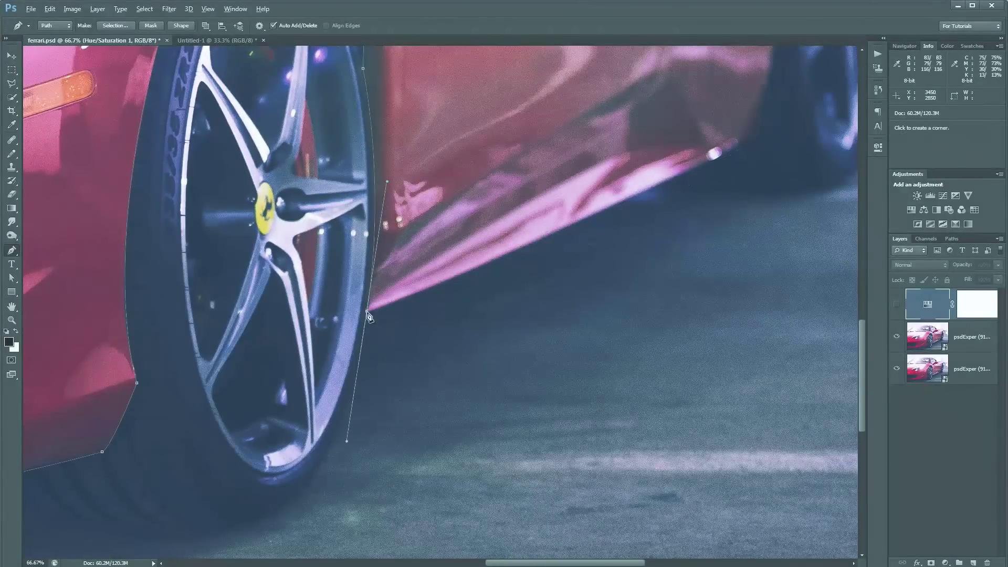
pyautogui.keyDown('alt'); pyautogui.click(367, 311); pyautogui.keyUp('alt')
# Step: Trace the path along the bottom of the side sill and around the rear wheel arch
pyautogui.click(740, 147)
pyautogui.moveTo(740, 148); pyautogui.dragTo(379, 488)
pyautogui.moveTo(419, 375); pyautogui.dragTo(429, 272)
pyautogui.moveTo(429, 272); pyautogui.dragTo(308, 313)
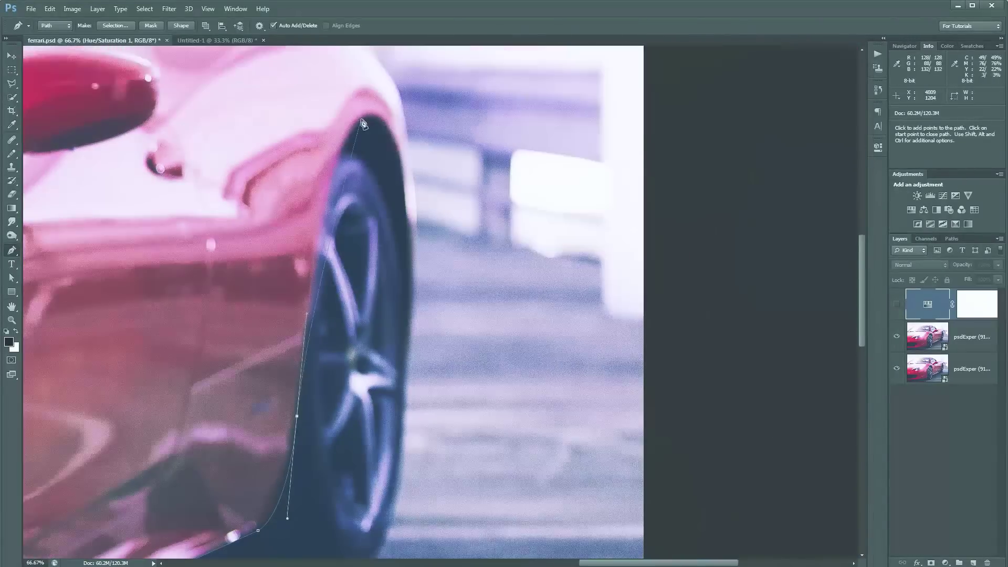
pyautogui.moveTo(362, 119); pyautogui.dragTo(404, 97)
pyautogui.keyDown('alt'); pyautogui.click(406, 303); pyautogui.keyUp('alt')
# Step: Trace the path up the rear fender and onto the rear deck, ending in a corner point
pyautogui.moveTo(406, 304); pyautogui.dragTo(352, 413)
pyautogui.moveTo(343, 191); pyautogui.dragTo(333, 166)
pyautogui.moveTo(333, 166); pyautogui.dragTo(540, 315)
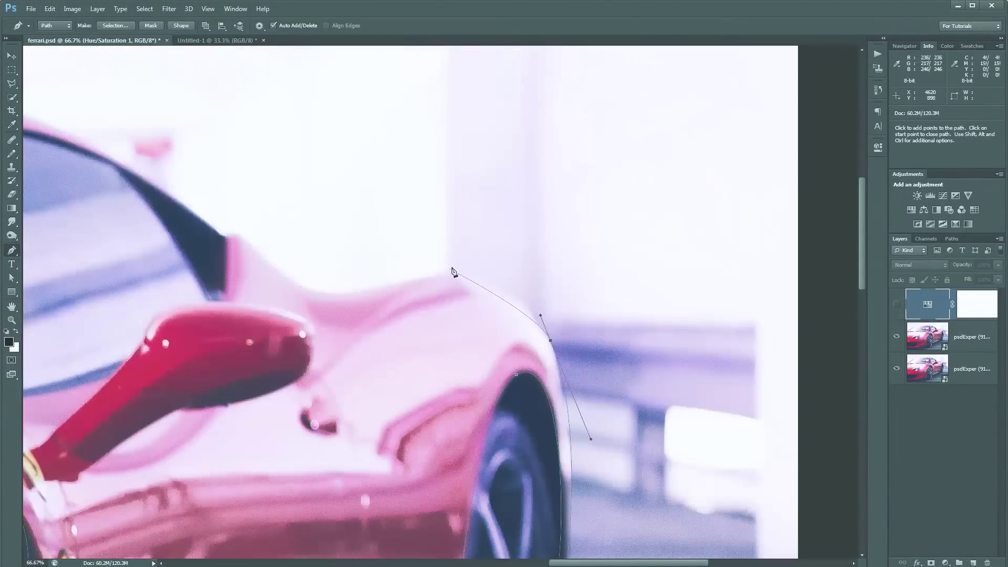
pyautogui.moveTo(453, 269); pyautogui.dragTo(414, 257)
pyautogui.keyDown('alt'); pyautogui.click(453, 269); pyautogui.keyUp('alt')
# Step: Carry the path along the rear deck, up past the side window and across the car's roof edge
pyautogui.moveTo(296, 282); pyautogui.dragTo(265, 255)
pyautogui.moveTo(265, 255); pyautogui.dragTo(338, 230)
pyautogui.click(471, 321)
pyautogui.moveTo(337, 230); pyautogui.dragTo(807, 293)
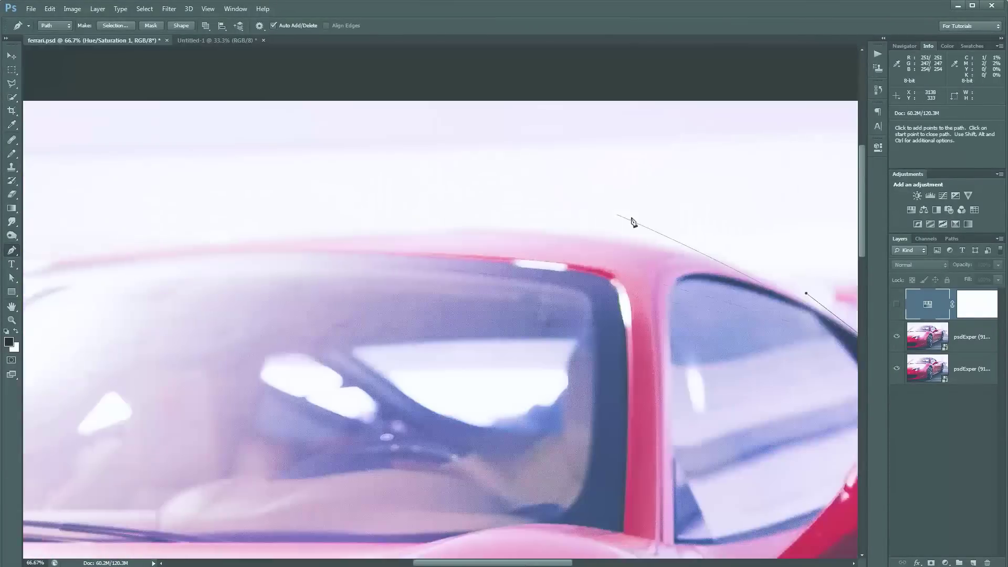
pyautogui.moveTo(609, 214); pyautogui.dragTo(665, 234)
pyautogui.moveTo(416, 254); pyautogui.dragTo(833, 138)
pyautogui.moveTo(480, 207); pyautogui.dragTo(290, 262)
pyautogui.moveTo(788, 158); pyautogui.dragTo(308, 240)
pyautogui.moveTo(355, 223); pyautogui.dragTo(444, 222)
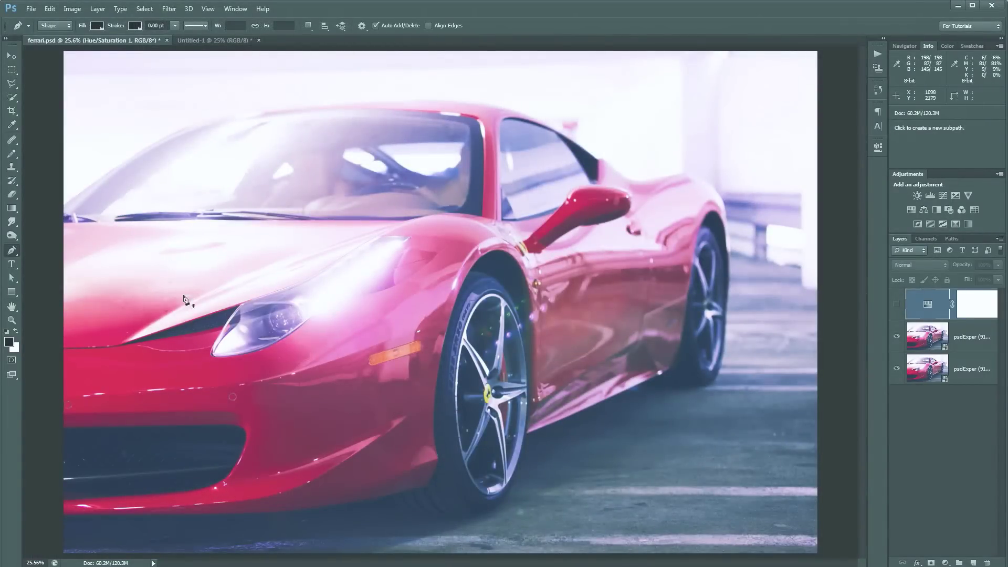
# Step: Show the Hue/Saturation adjustment layer and compare the car's colour with the adjustment off and on
pyautogui.click(898, 309)
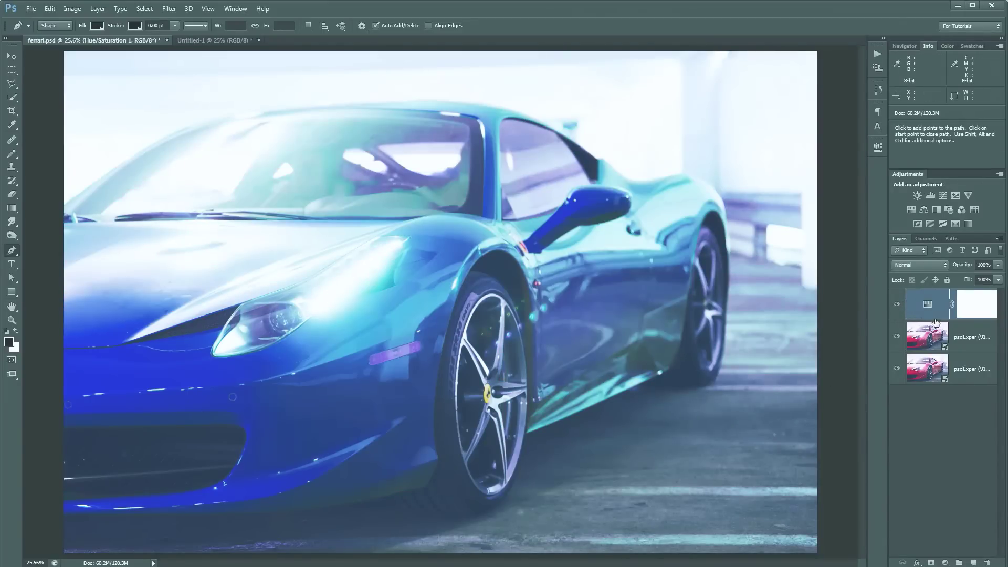
pyautogui.click(897, 305)
pyautogui.click(897, 305)
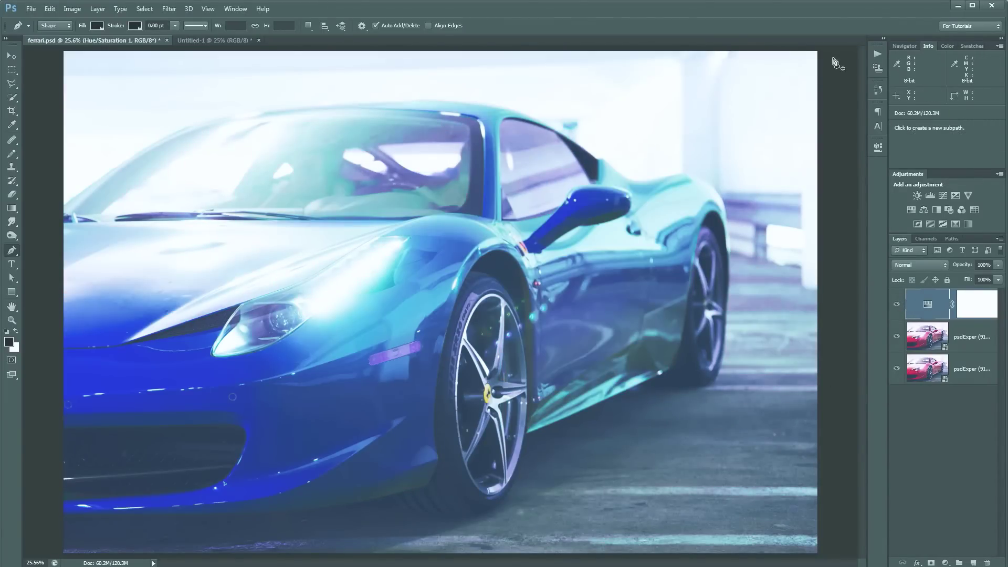
pyautogui.click(897, 305)
pyautogui.click(897, 305)
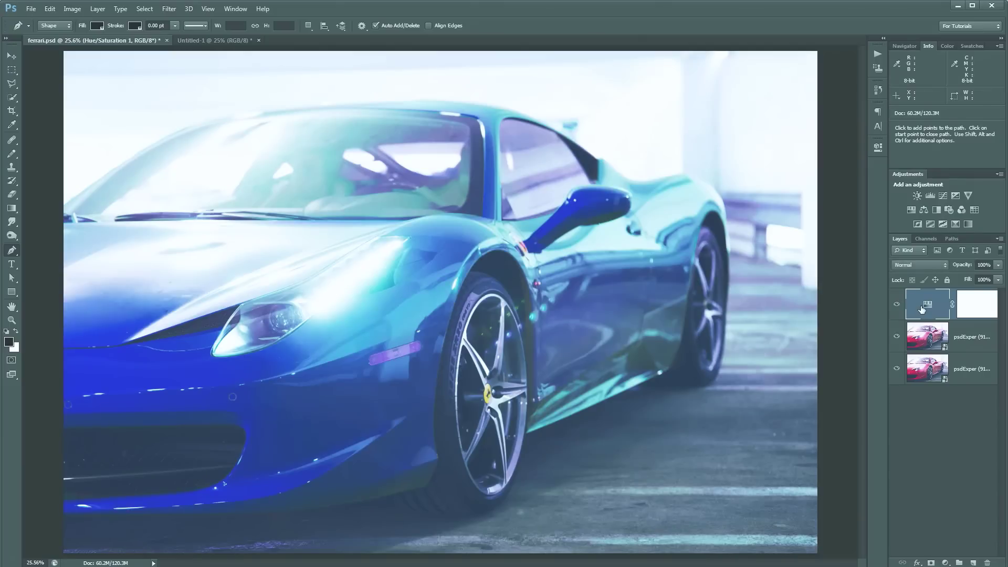
# Step: Review the Reds and Magentas colour ranges of the Hue/Saturation adjustment and close its properties
pyautogui.doubleClick(927, 307)
pyautogui.click(728, 173)
pyautogui.click(729, 174)
pyautogui.click(729, 186)
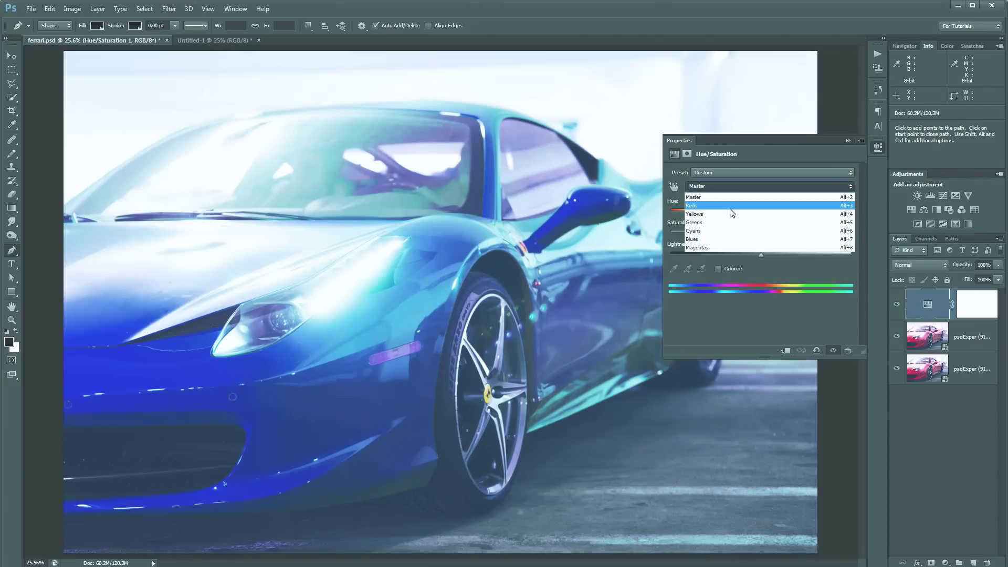
pyautogui.click(729, 206)
pyautogui.click(744, 187)
pyautogui.click(758, 219)
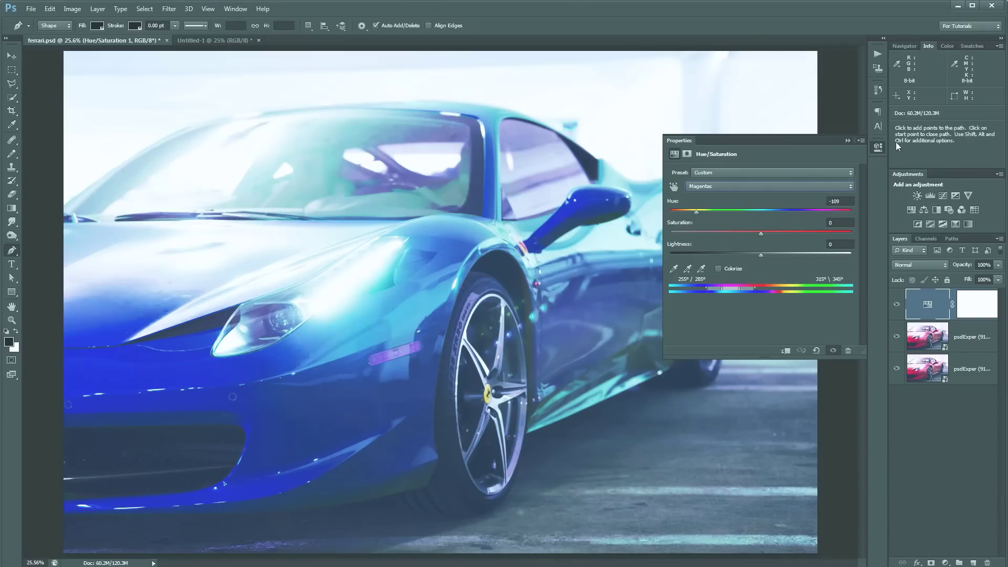
pyautogui.click(878, 150)
# Step: Compare the car with the Hue/Saturation layer hidden and shown, and switch to the Untitled-1 bag image
pyautogui.click(897, 306)
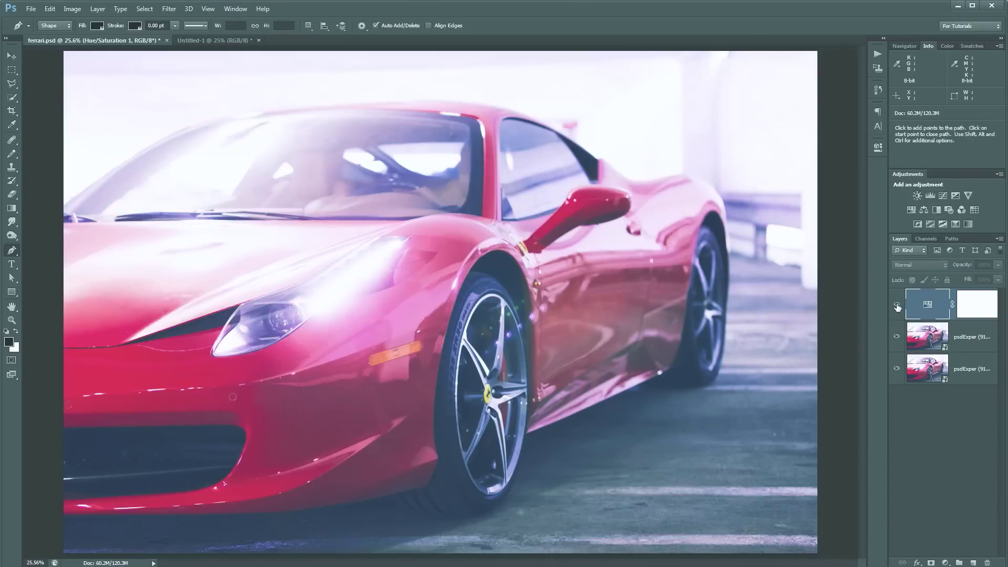
pyautogui.click(897, 306)
pyautogui.click(897, 306)
pyautogui.click(897, 305)
pyautogui.click(897, 306)
pyautogui.click(897, 306)
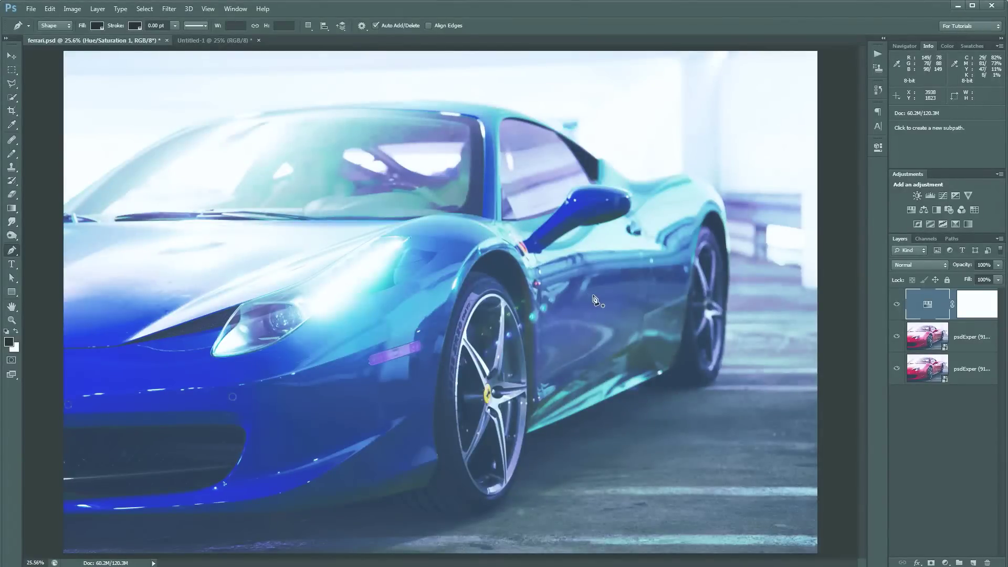
pyautogui.click(897, 305)
pyautogui.click(194, 40)
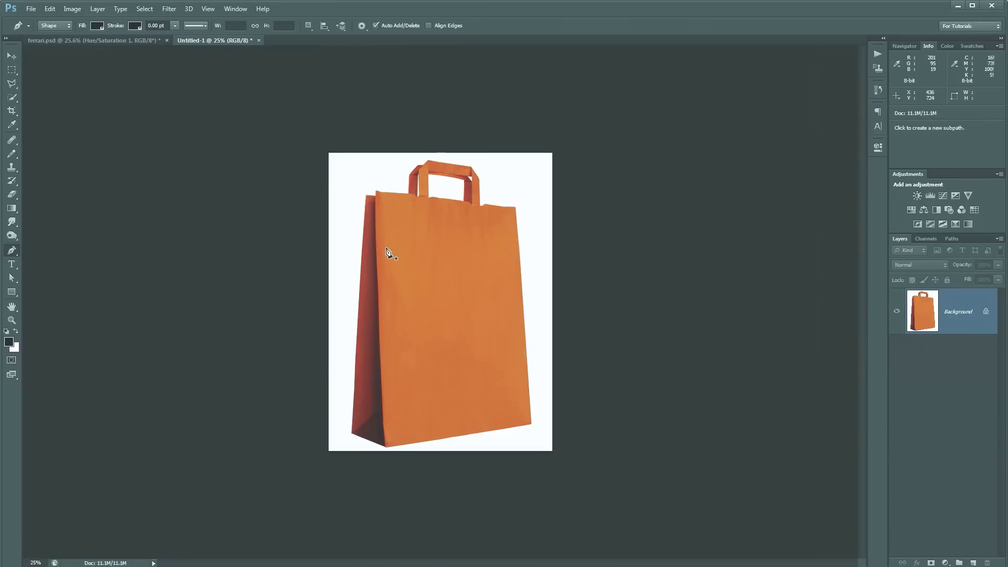
# Step: Draw a closed curved Pen tool shape about 1333 by 1381 px over the bag and delete it
pyautogui.click(394, 231)
pyautogui.moveTo(372, 324); pyautogui.dragTo(445, 390)
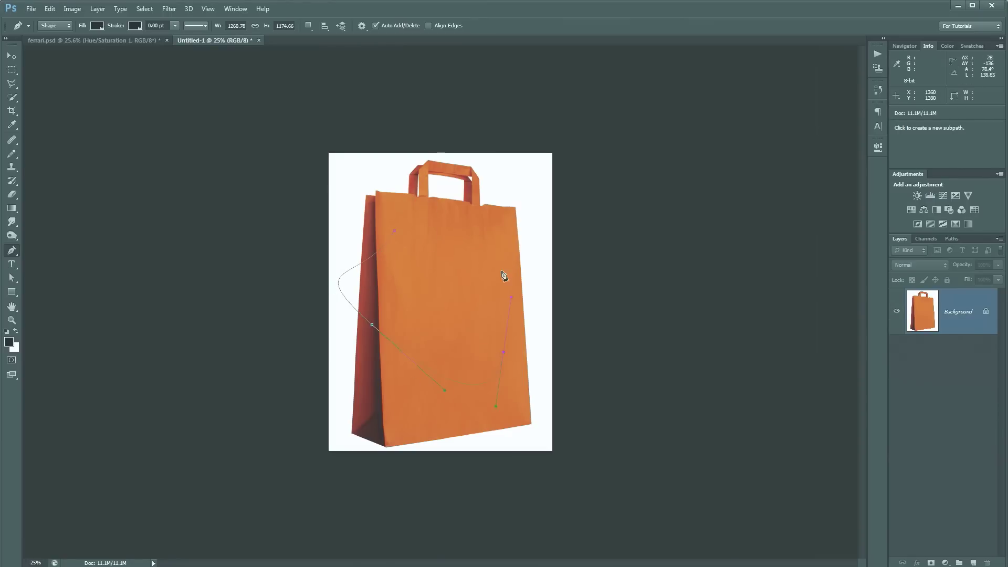
pyautogui.moveTo(475, 230); pyautogui.dragTo(366, 283)
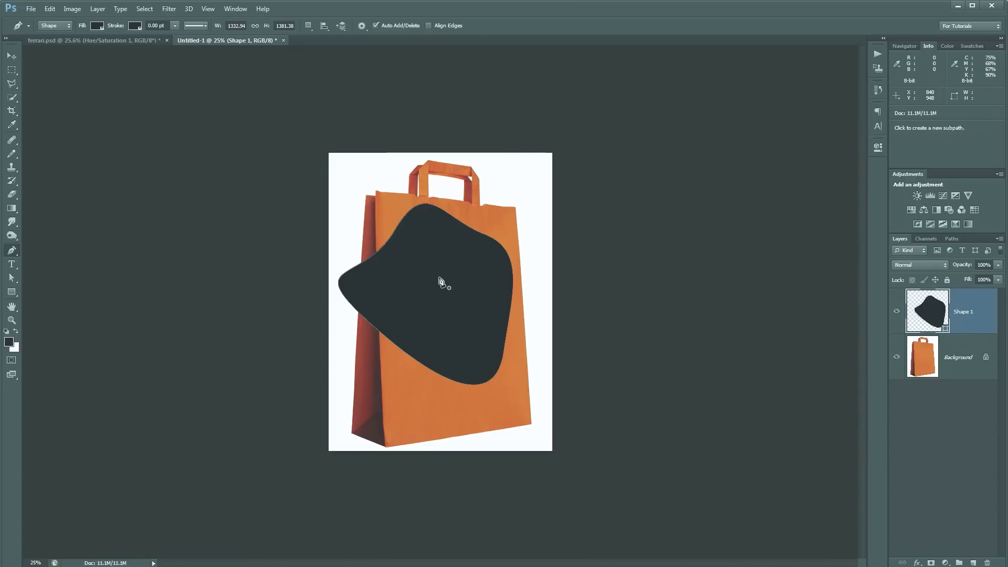
pyautogui.press('Delete')
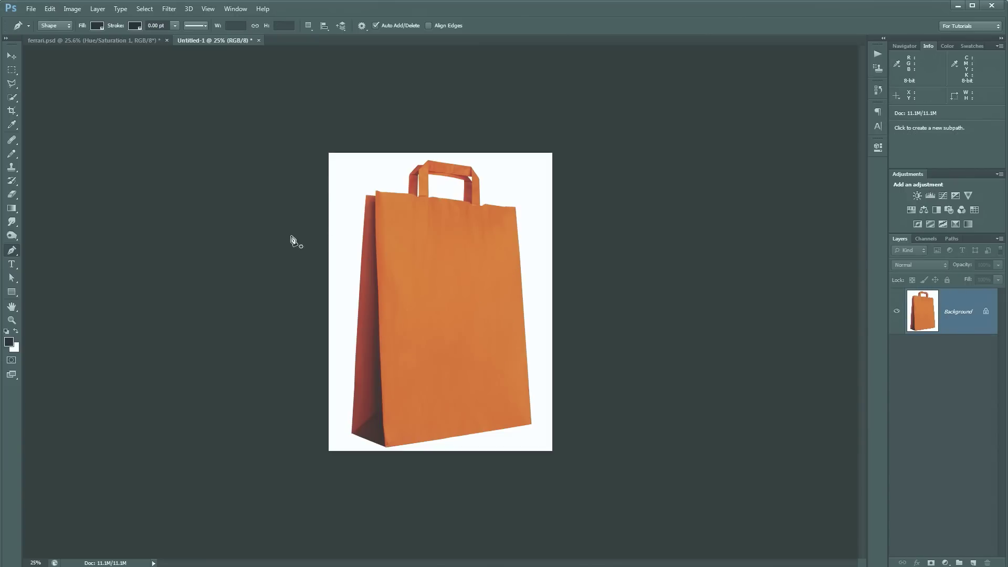
# Step: Draw a freehand shape about 1268 by 1780 px over the bag with the Freeform Pen tool, and delete its layer
pyautogui.rightClick(12, 251)
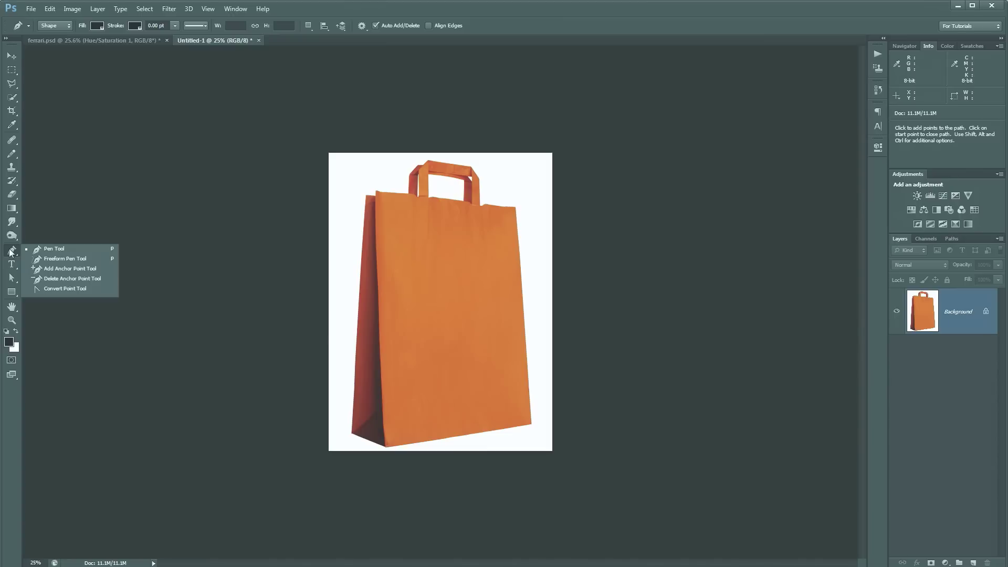
pyautogui.click(63, 260)
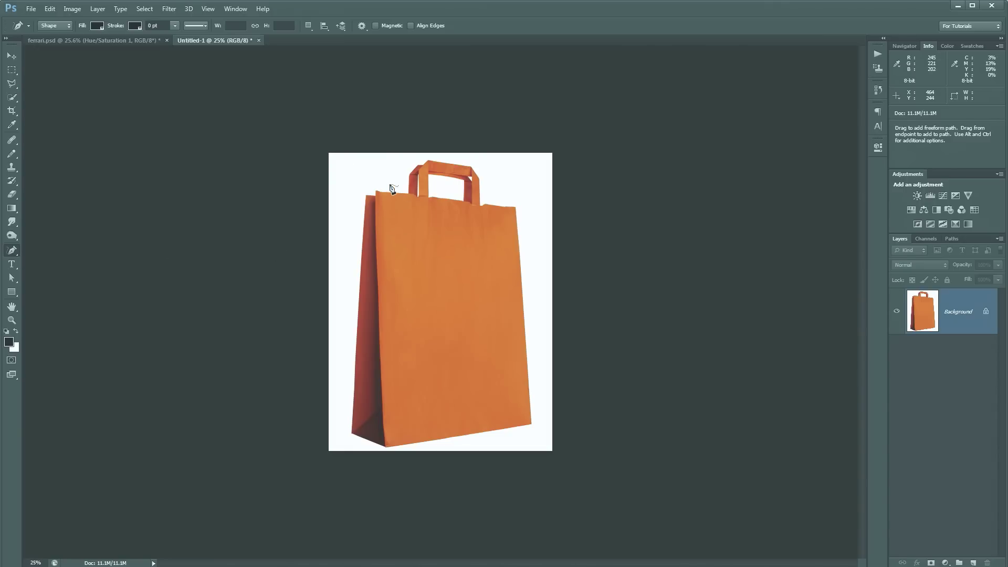
pyautogui.moveTo(402, 171)
pyautogui.mouseDown()
pyautogui.moveTo(355, 314)
pyautogui.moveTo(409, 385)
pyautogui.moveTo(484, 398)
pyautogui.moveTo(509, 328)
pyautogui.moveTo(489, 252)
pyautogui.moveTo(498, 185)
pyautogui.moveTo(440, 197)
pyautogui.moveTo(405, 169)
pyautogui.mouseUp()
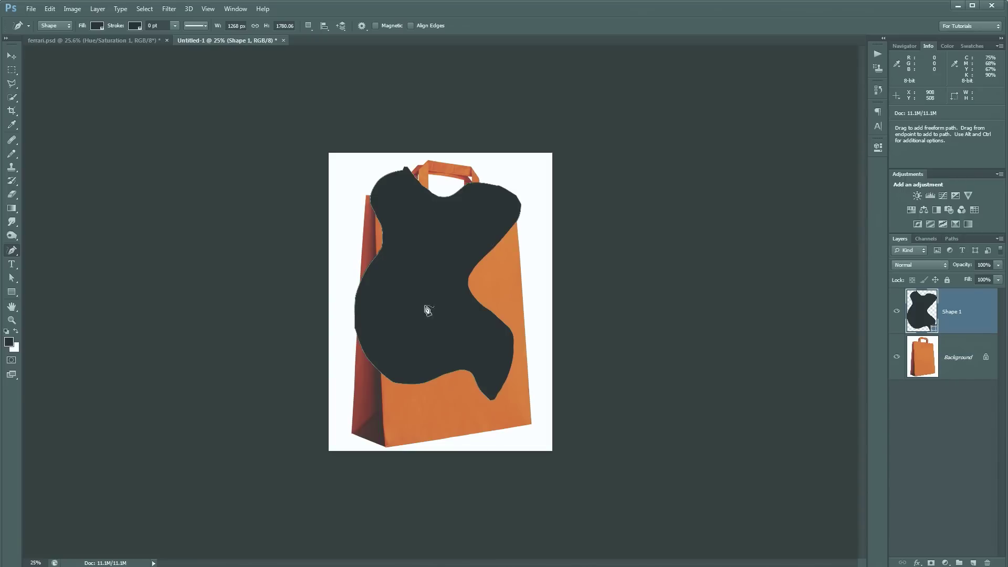
pyautogui.click(953, 239)
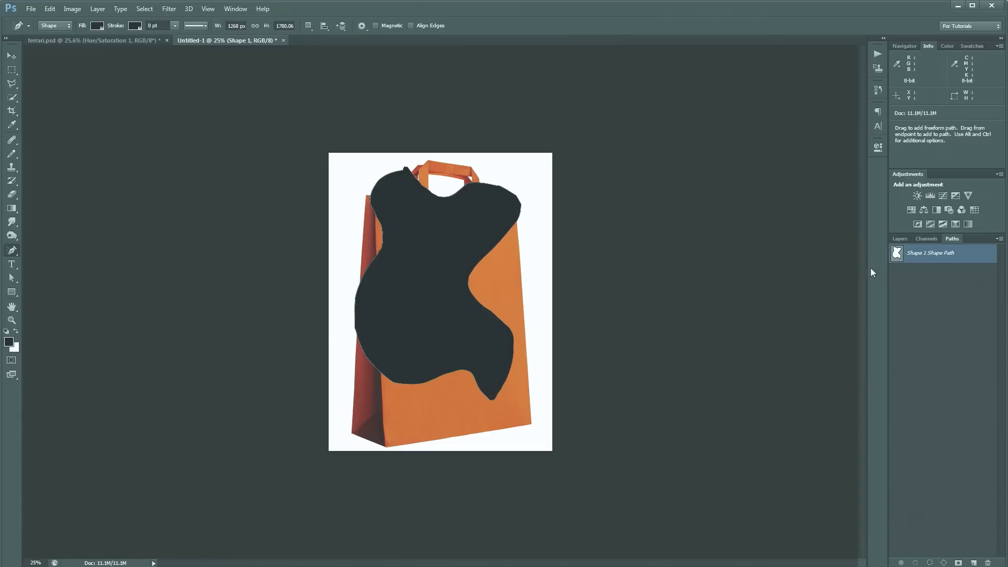
pyautogui.click(901, 239)
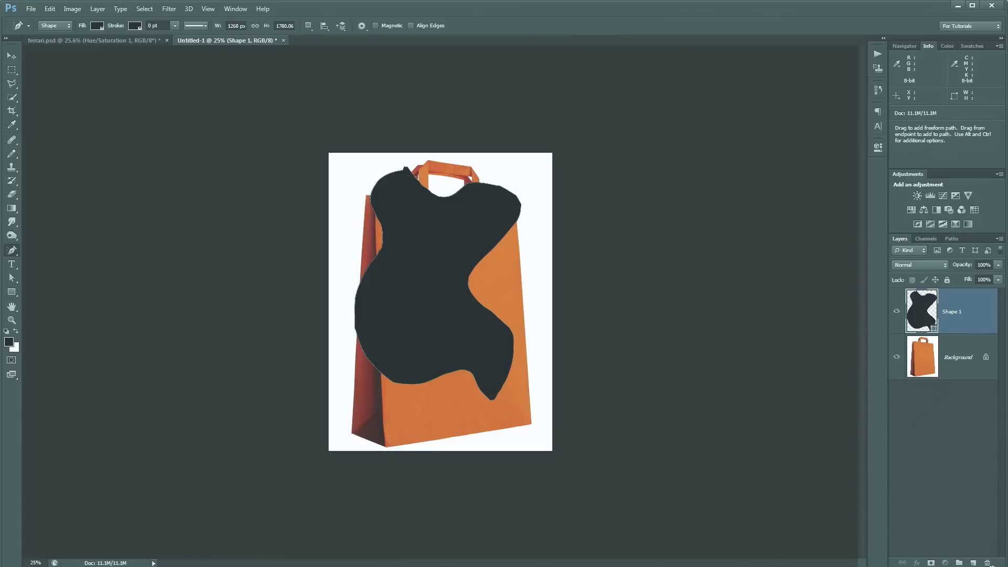
pyautogui.moveTo(993, 561); pyautogui.dragTo(991, 562)
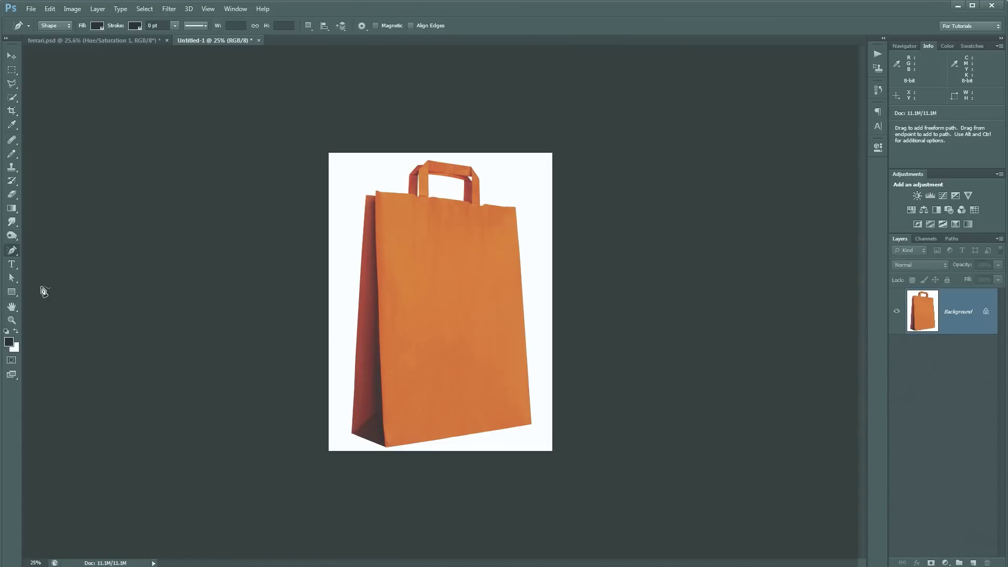
# Step: Trace the bag's left side as a shape using the Freeform Pen tool with Magnetic enabled, and remove that shape
pyautogui.rightClick(11, 252)
pyautogui.click(55, 259)
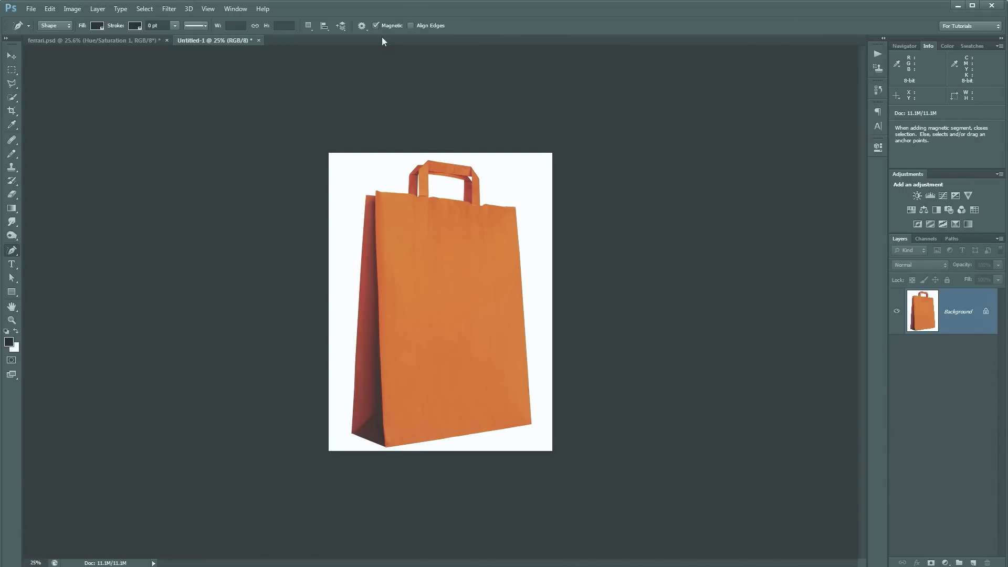
pyautogui.hotkey('ctrl', '+')
pyautogui.hotkey('ctrl', '+')
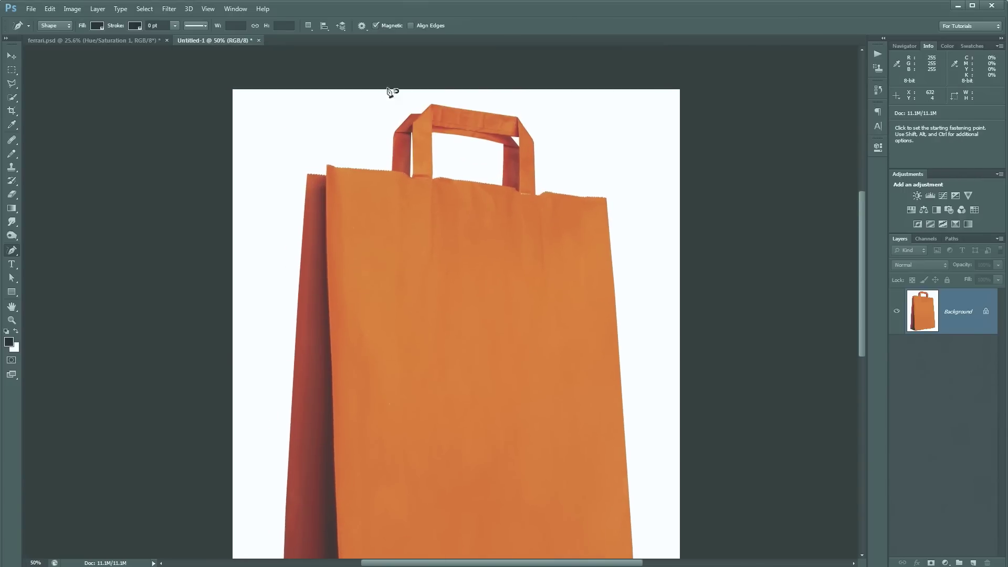
pyautogui.click(393, 171)
pyautogui.click(408, 179)
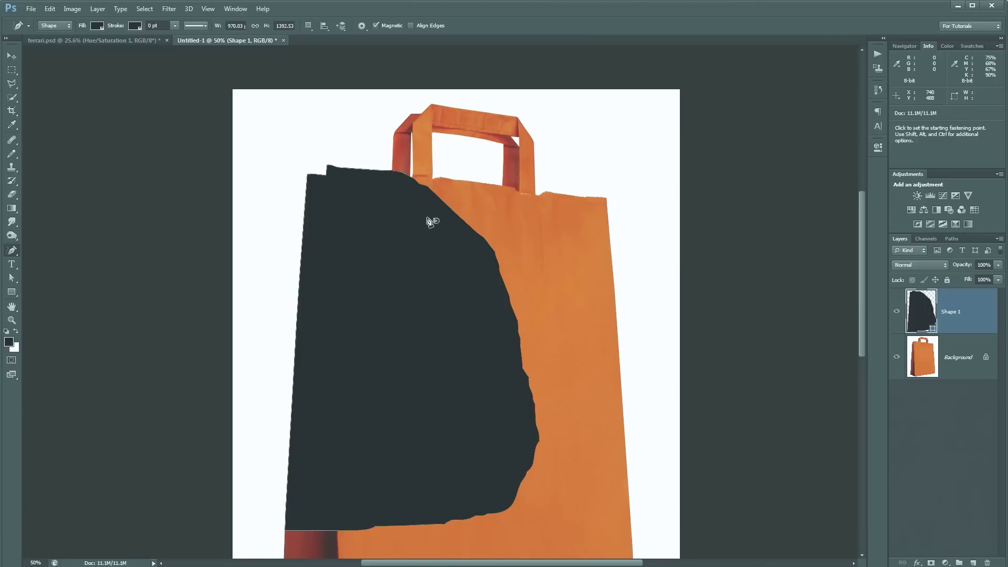
pyautogui.click(12, 253)
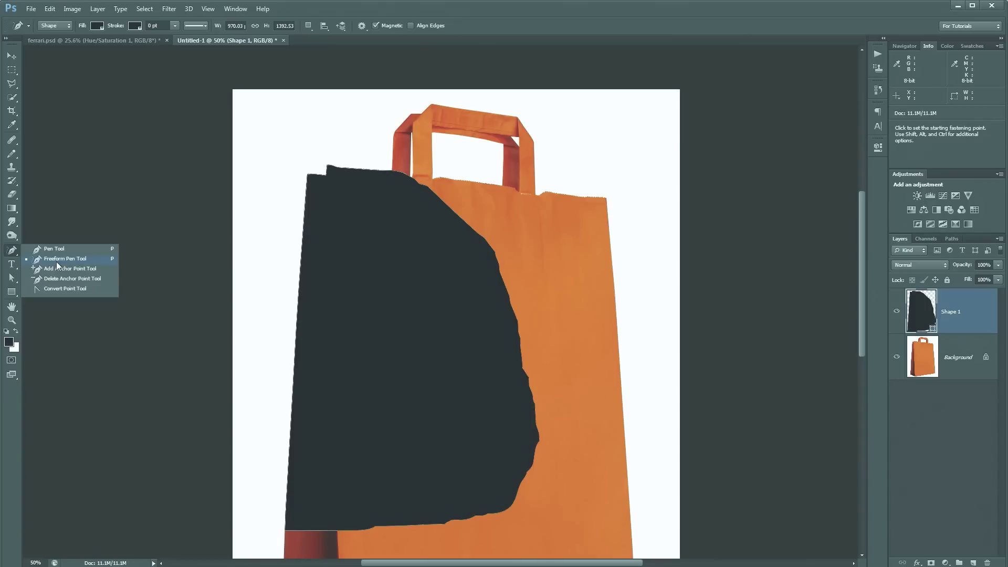
pyautogui.click(57, 262)
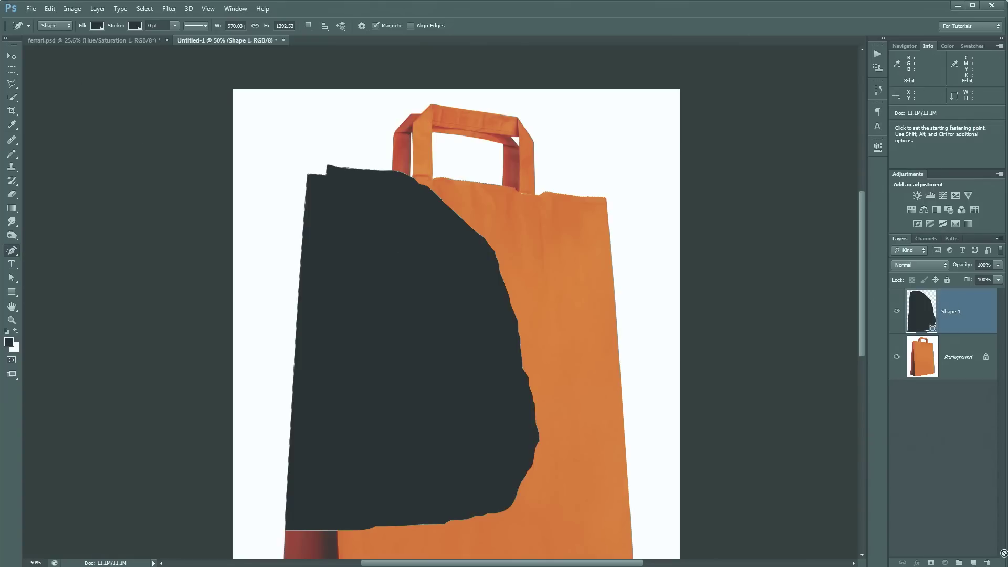
pyautogui.hotkey('ctrl', 'z')
# Step: Switch to the regular Pen tool and set its drawing mode to Path
pyautogui.click(12, 251)
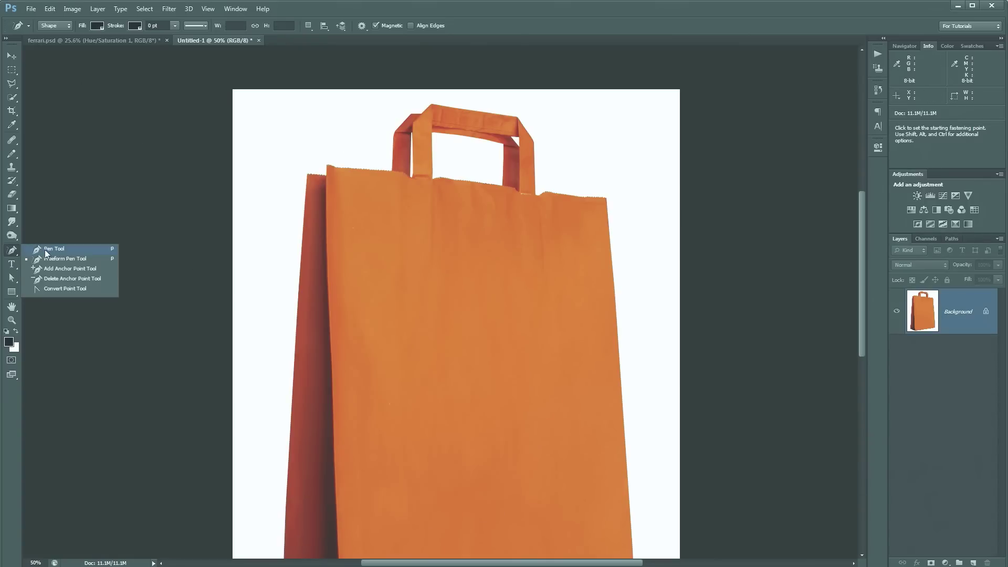
pyautogui.click(52, 249)
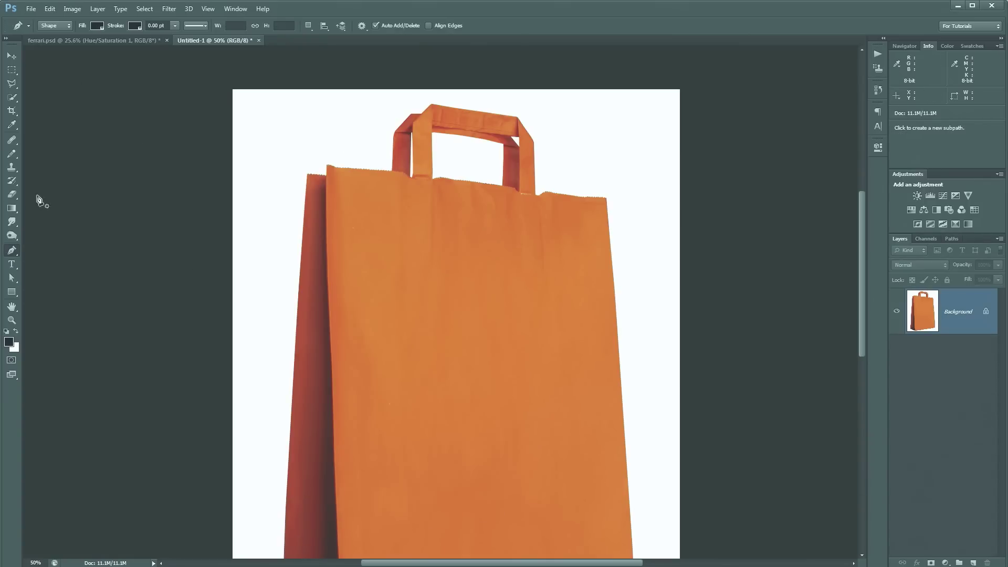
pyautogui.click(64, 26)
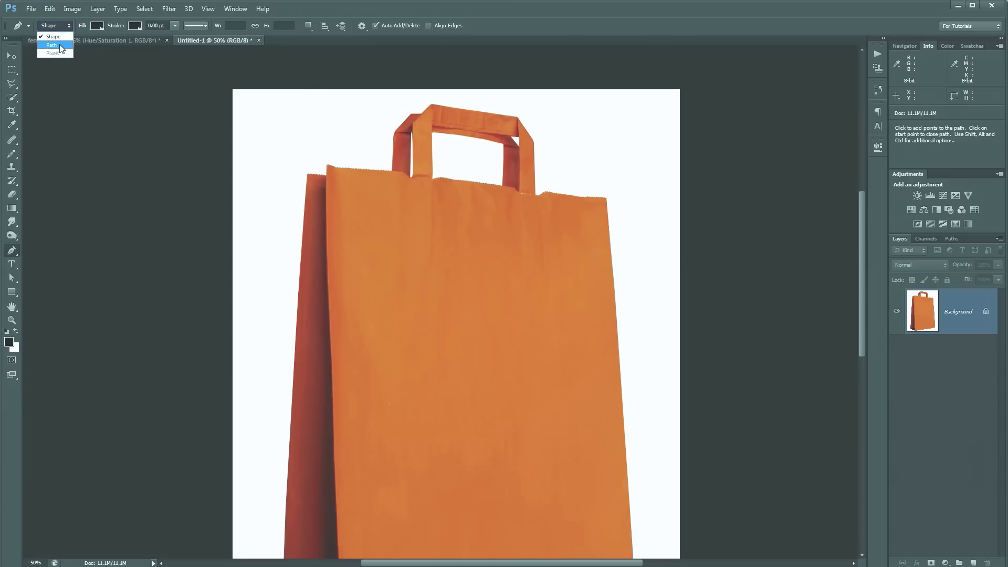
pyautogui.click(52, 45)
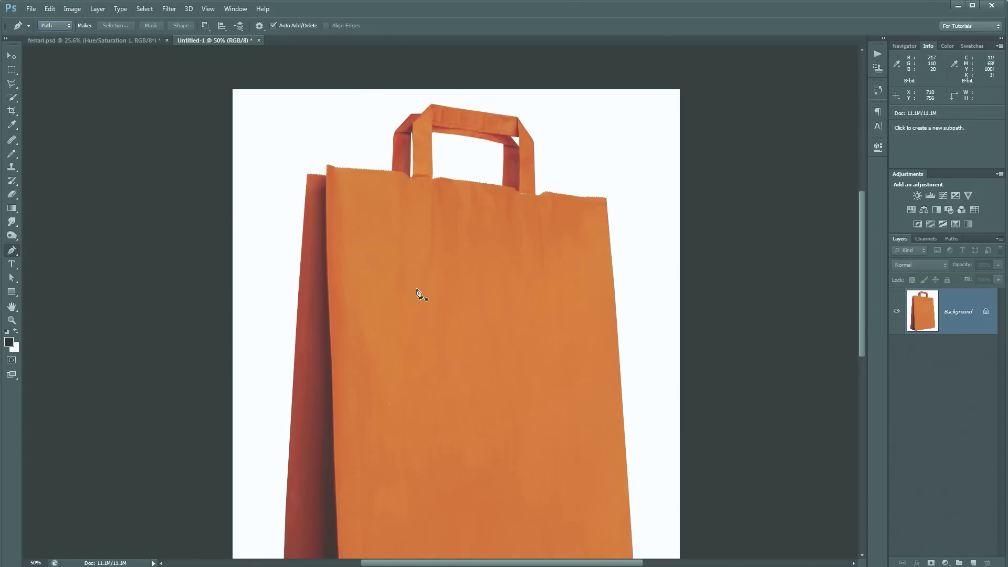
pyautogui.moveTo(418, 292); pyautogui.dragTo(442, 225)
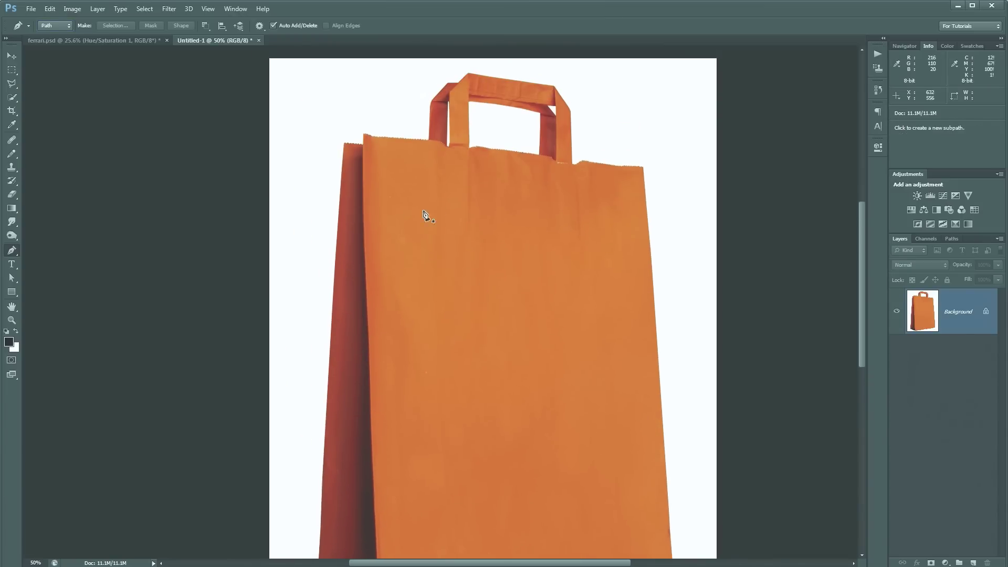
# Step: Draw a closed four-sided path about 722 by 490 px on the bag's front and display it as the work path
pyautogui.click(416, 228)
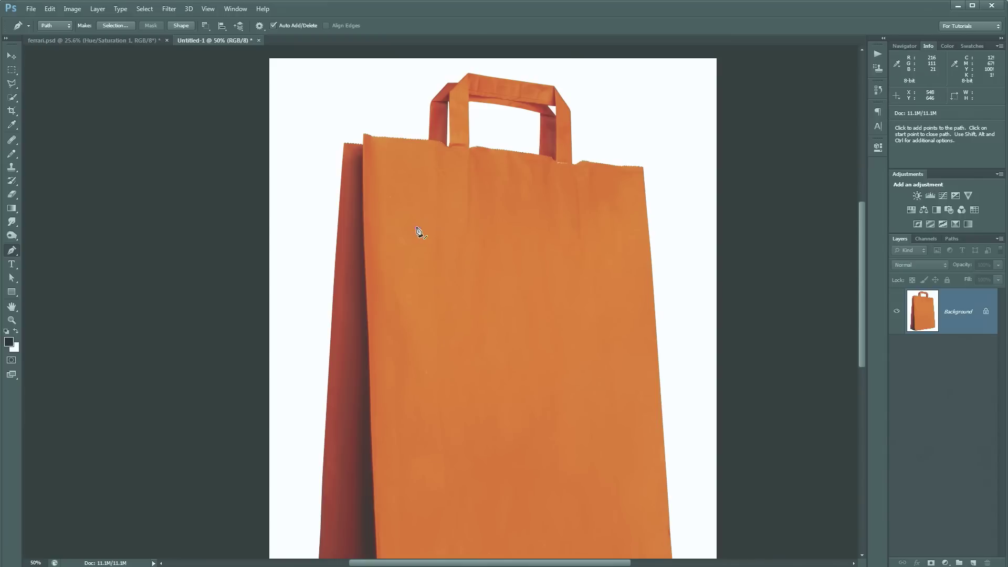
pyautogui.click(597, 232)
pyautogui.click(419, 233)
pyautogui.click(953, 239)
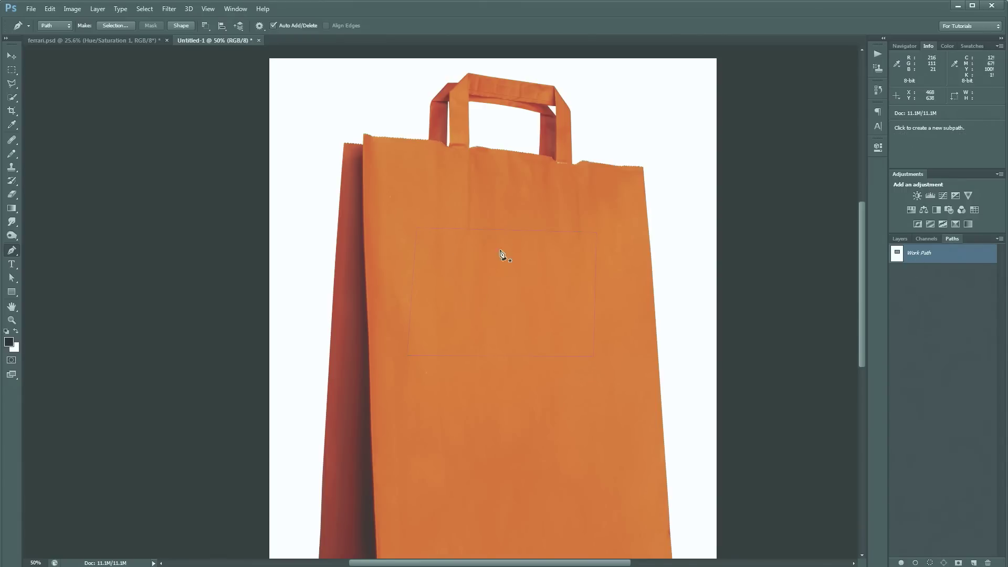
# Step: Move the entire four-sided path down and slightly left on the bag's front with the Path Selection tool
pyautogui.click(206, 27)
pyautogui.click(252, 49)
pyautogui.click(12, 278)
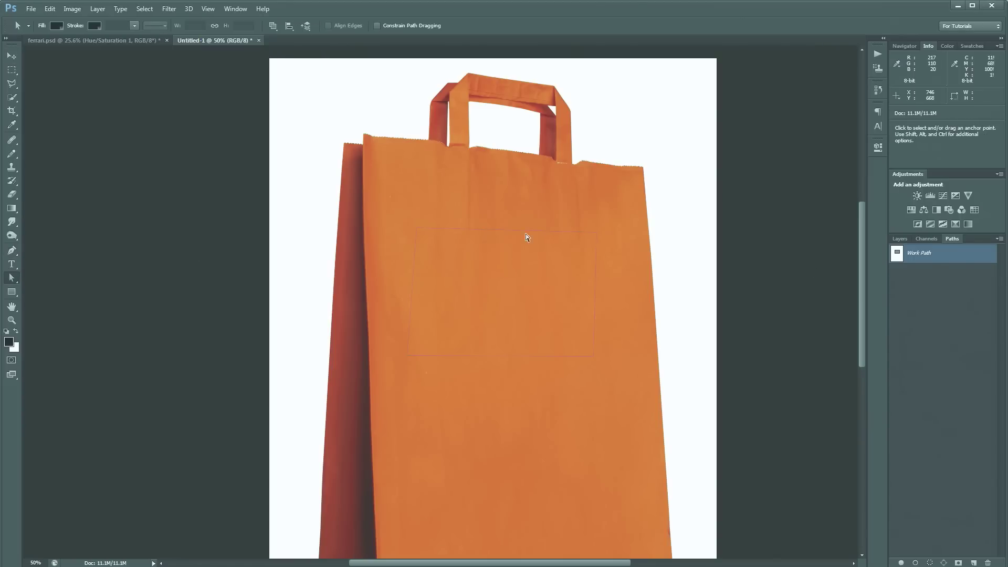
pyautogui.click(275, 26)
pyautogui.click(298, 48)
pyautogui.click(18, 282)
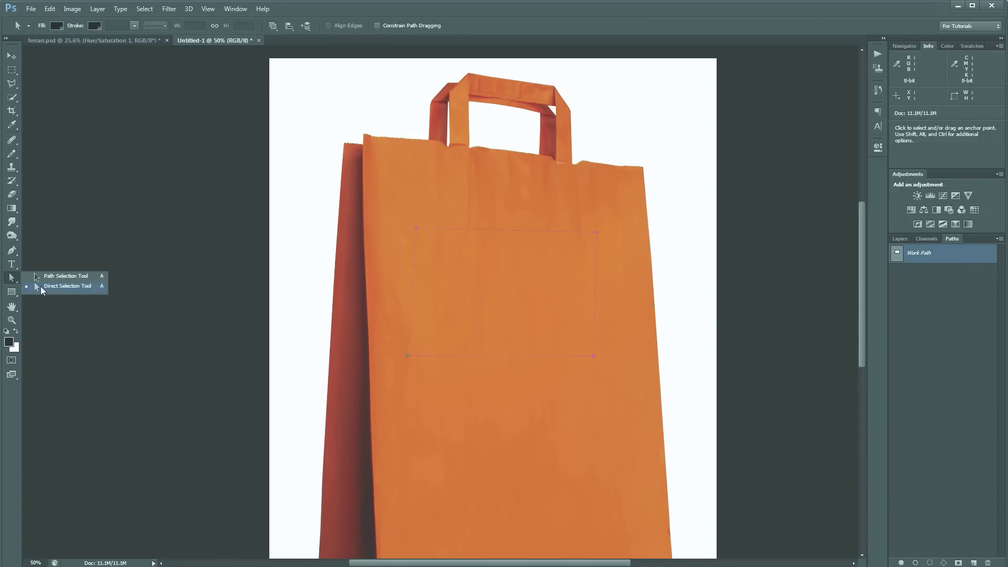
pyautogui.click(54, 277)
pyautogui.moveTo(428, 230); pyautogui.dragTo(404, 261)
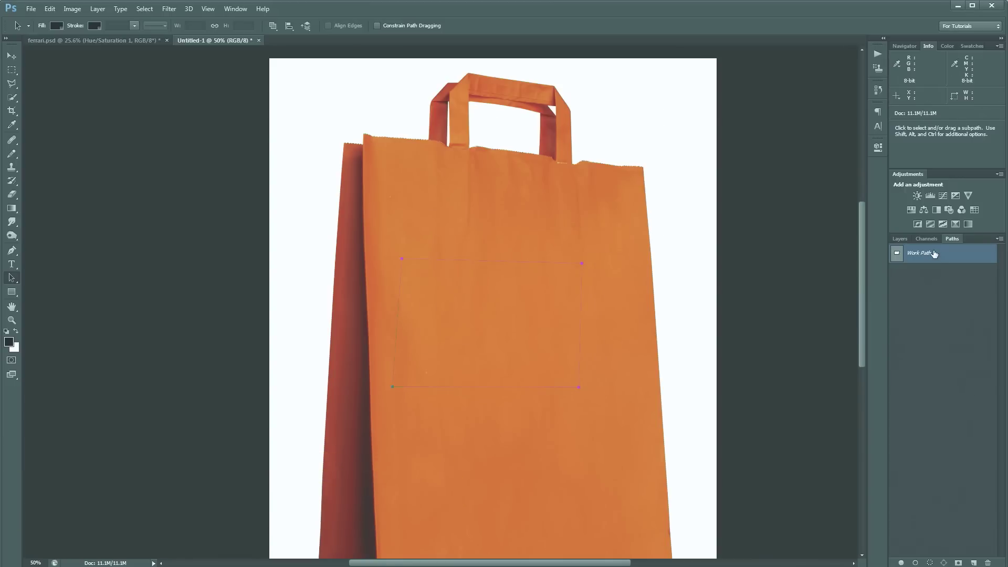
# Step: Save the work path under the name Box and deselect it
pyautogui.doubleClick(934, 254)
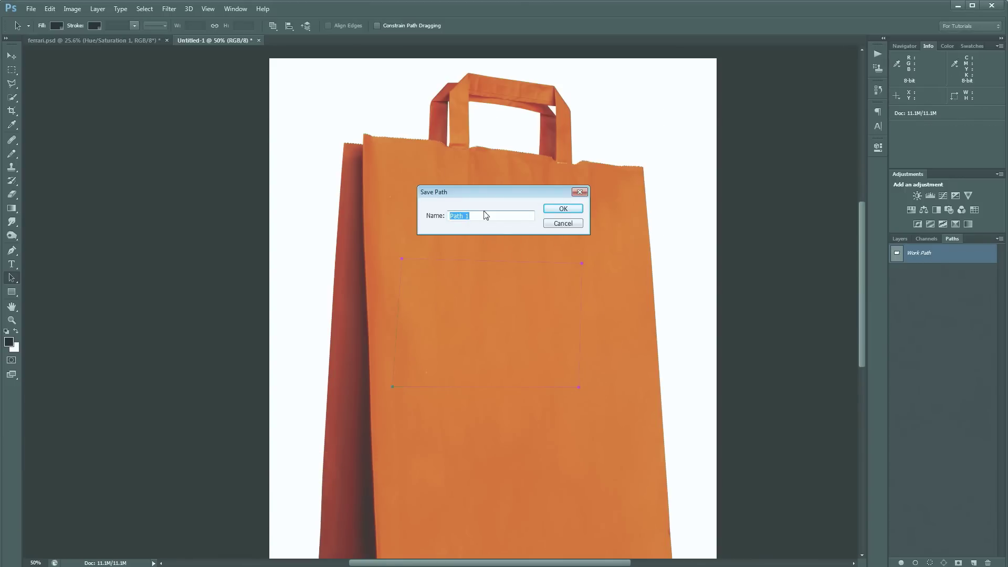
pyautogui.write('Box')
pyautogui.press('Return')
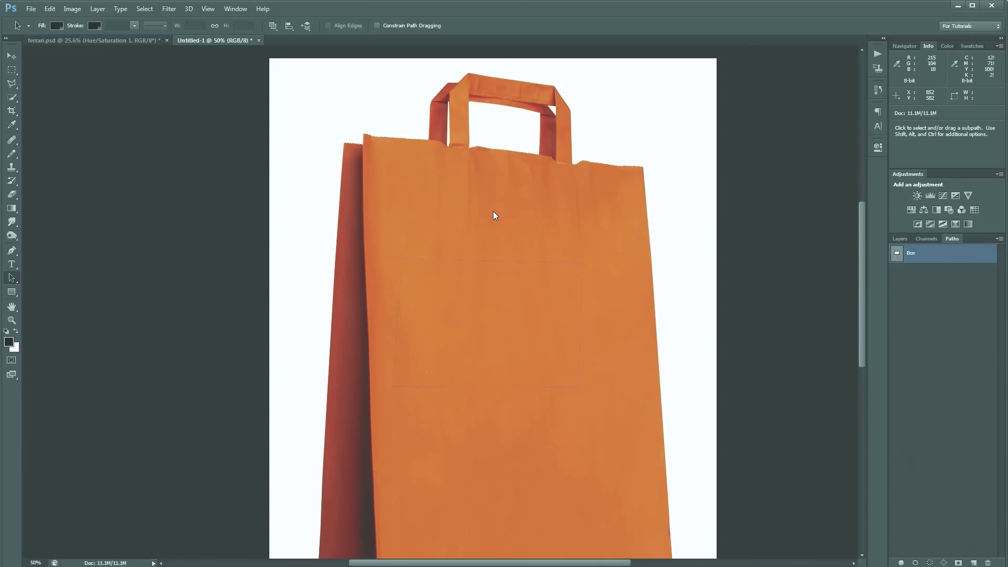
pyautogui.click(900, 240)
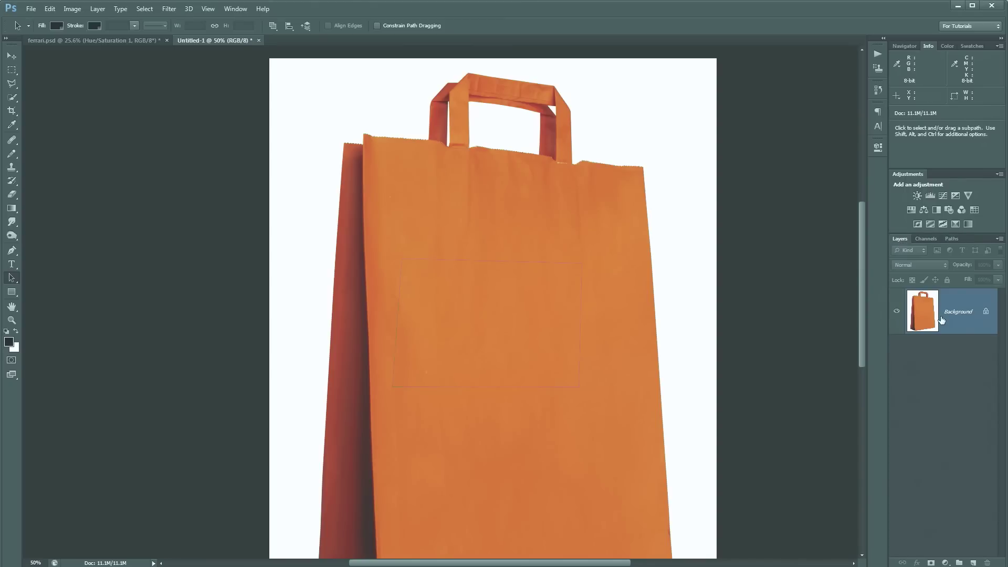
pyautogui.click(952, 240)
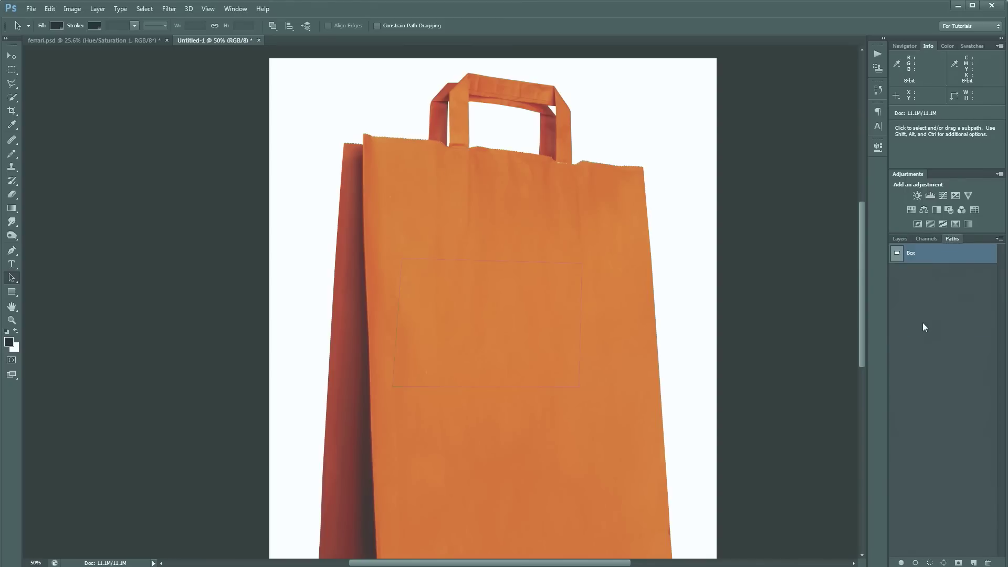
pyautogui.click(921, 291)
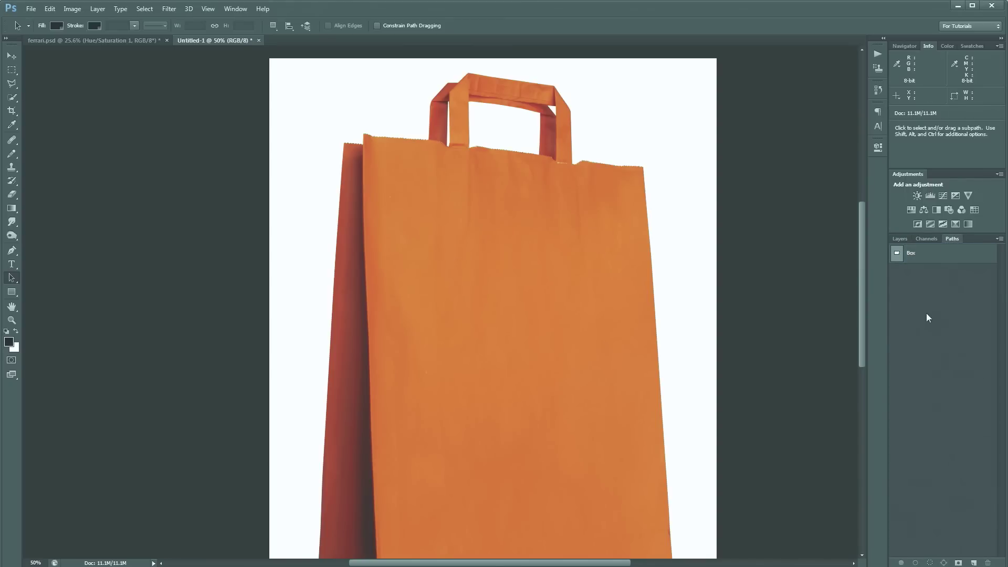
# Step: Load the Box path as a selection, and clear that selection
pyautogui.click(898, 239)
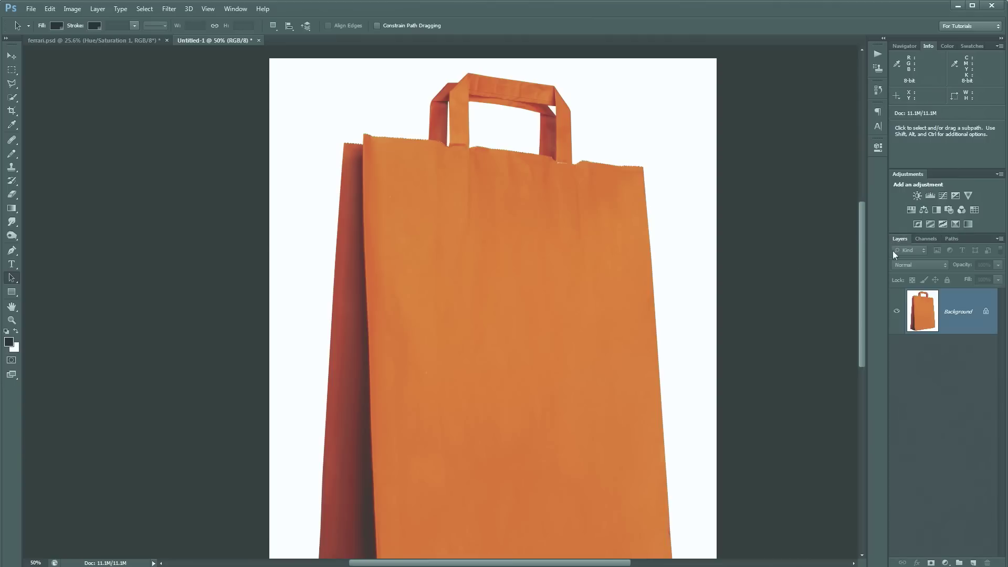
pyautogui.click(950, 238)
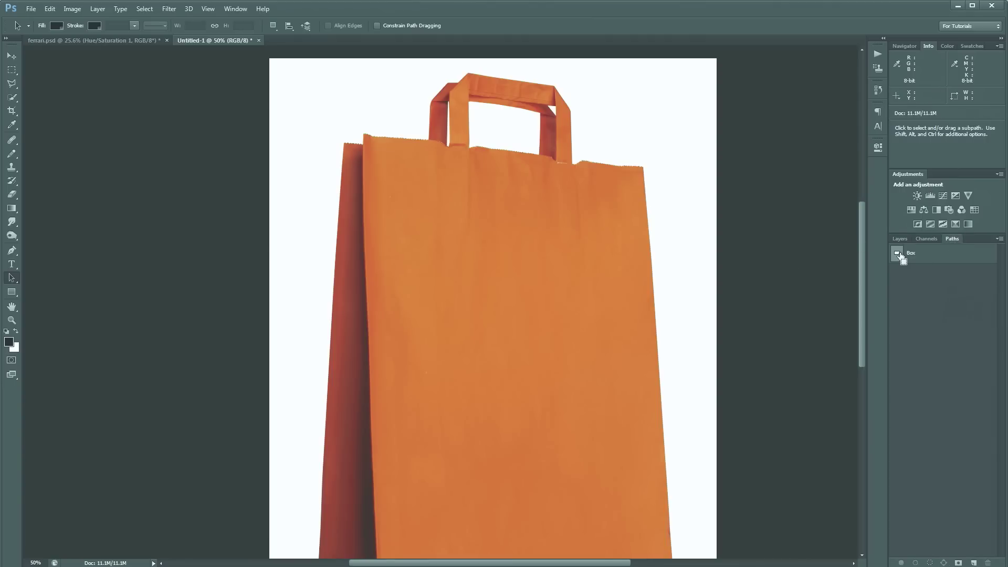
pyautogui.keyDown('ctrl'); pyautogui.click(899, 256); pyautogui.keyUp('ctrl')
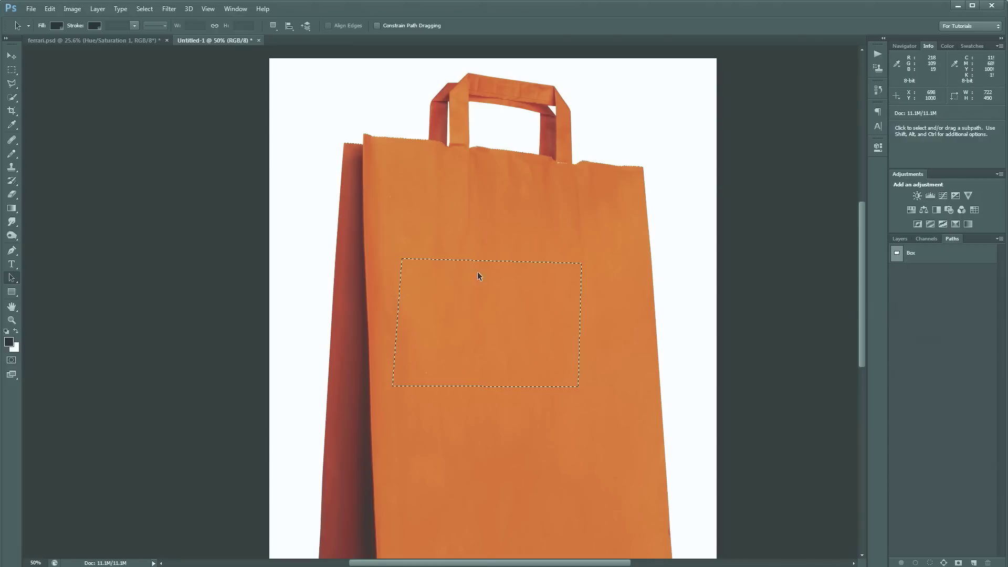
pyautogui.hotkey('ctrl', 'd')
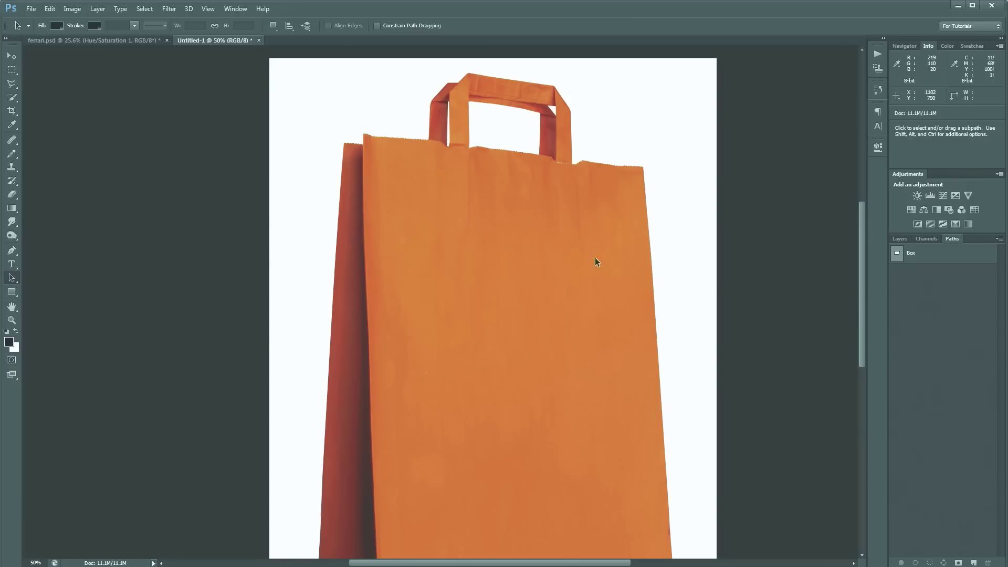
# Step: With the Box path active, try a black Solid Color fill layer bounded by the path, and cancel it
pyautogui.press('p')
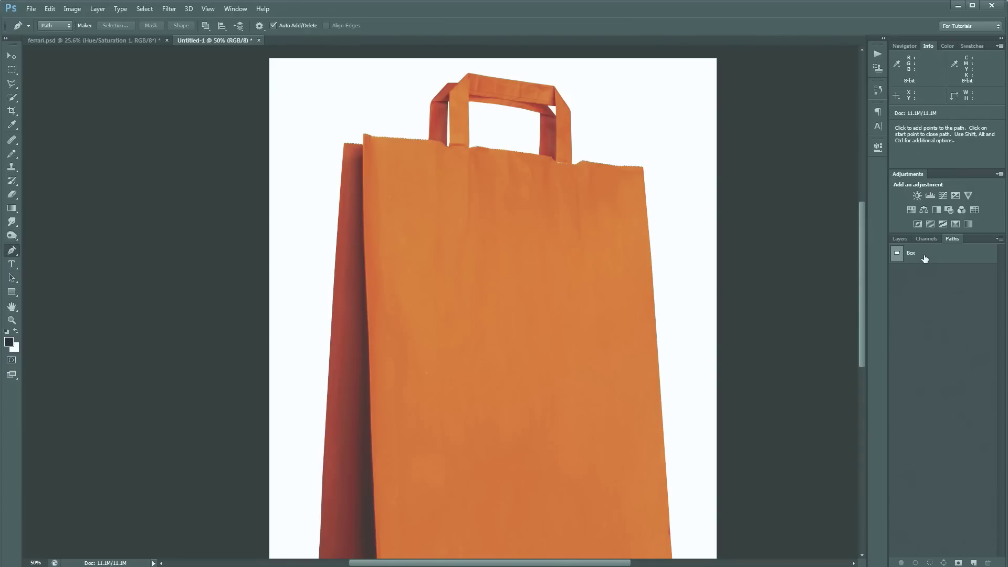
pyautogui.click(924, 258)
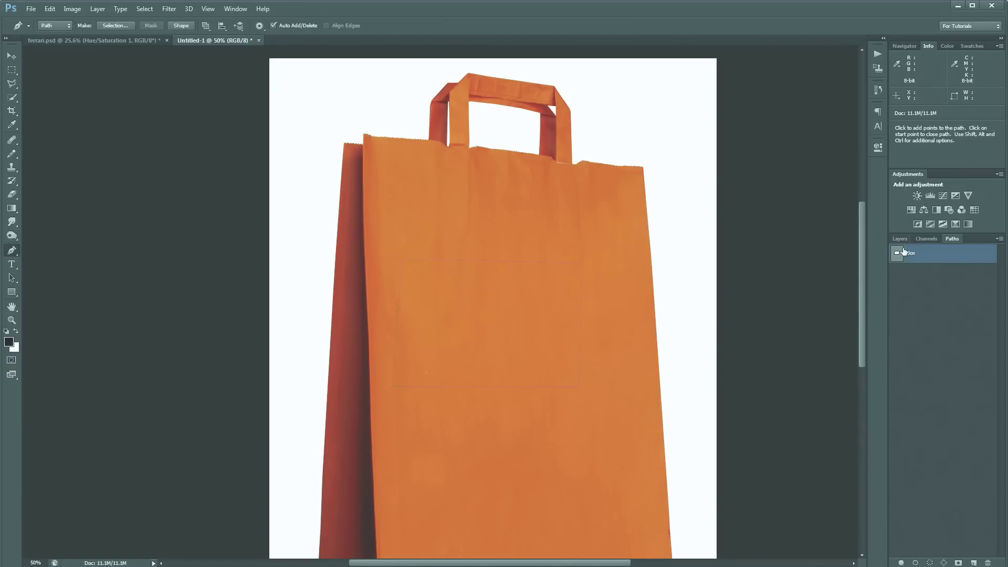
pyautogui.click(898, 239)
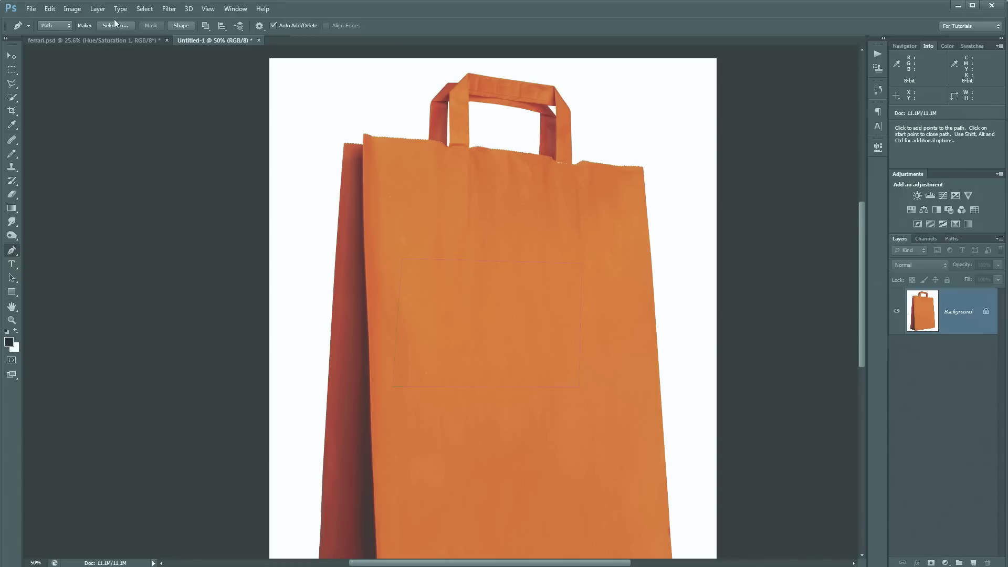
pyautogui.click(98, 9)
pyautogui.moveTo(131, 91)
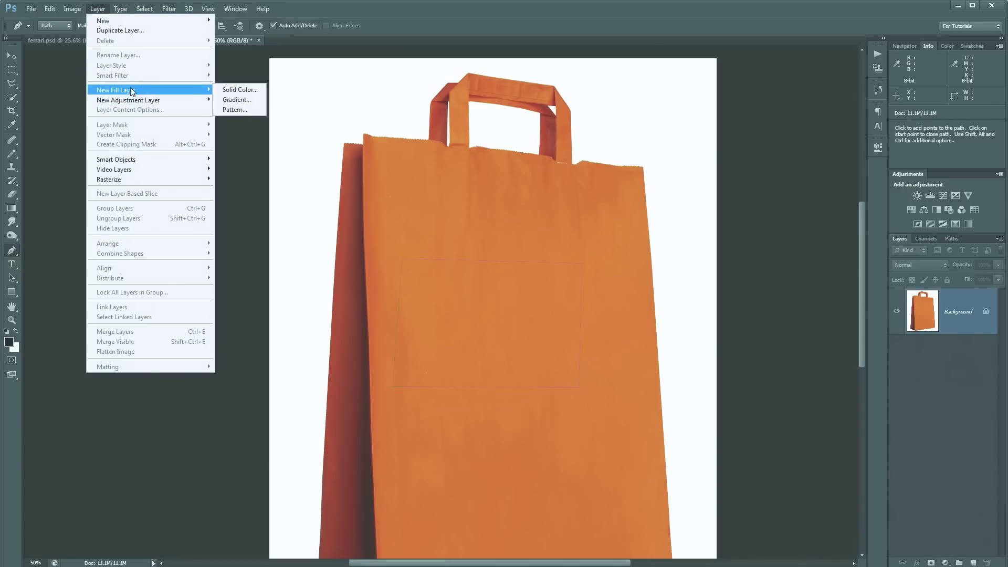
pyautogui.click(255, 90)
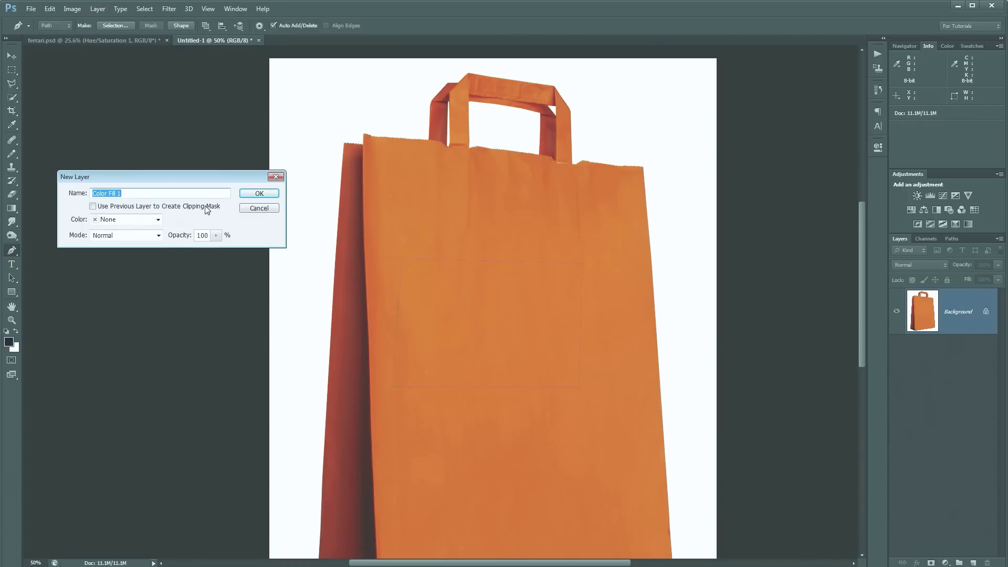
pyautogui.click(258, 193)
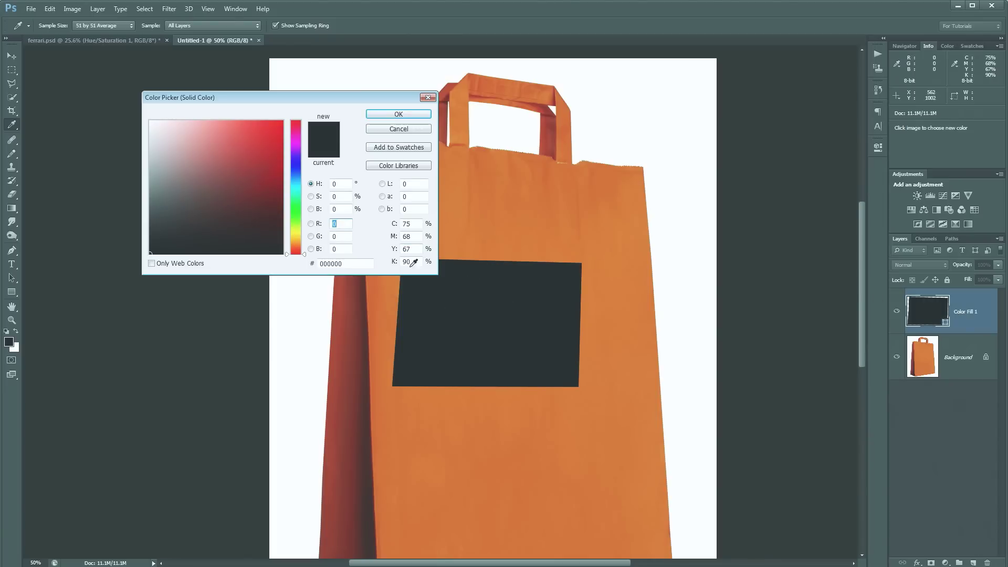
pyautogui.click(399, 129)
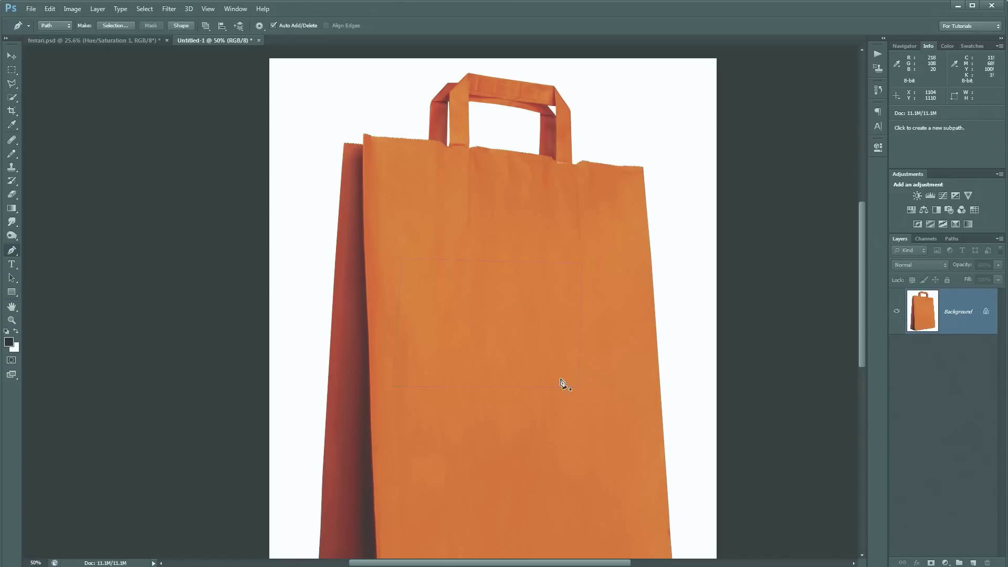
# Step: Deselect the Box path and return to the document's layer list
pyautogui.click(932, 239)
pyautogui.click(950, 239)
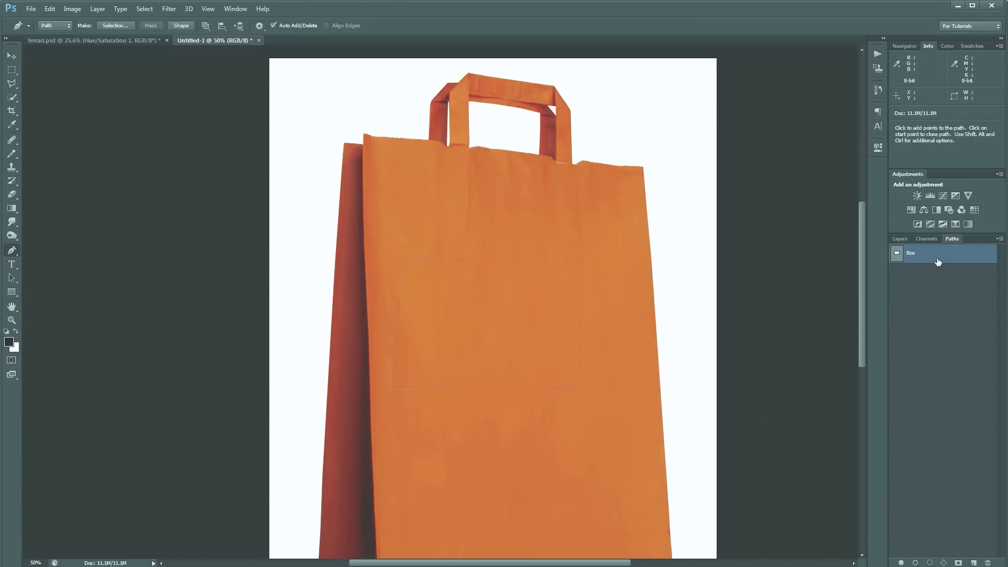
pyautogui.click(938, 269)
pyautogui.click(900, 238)
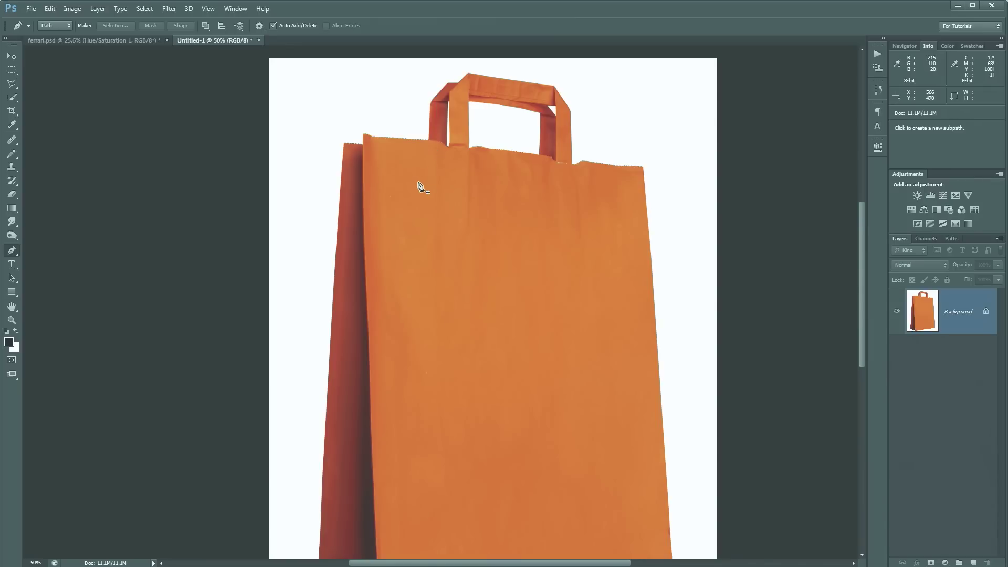
# Step: Start a new Pen path at the rear handle's base and trace the bag's top edge to the side panel's outer corner
pyautogui.hotkey('ctrl', '+')
pyautogui.hotkey('ctrl', '+')
pyautogui.moveTo(418, 183); pyautogui.dragTo(450, 436)
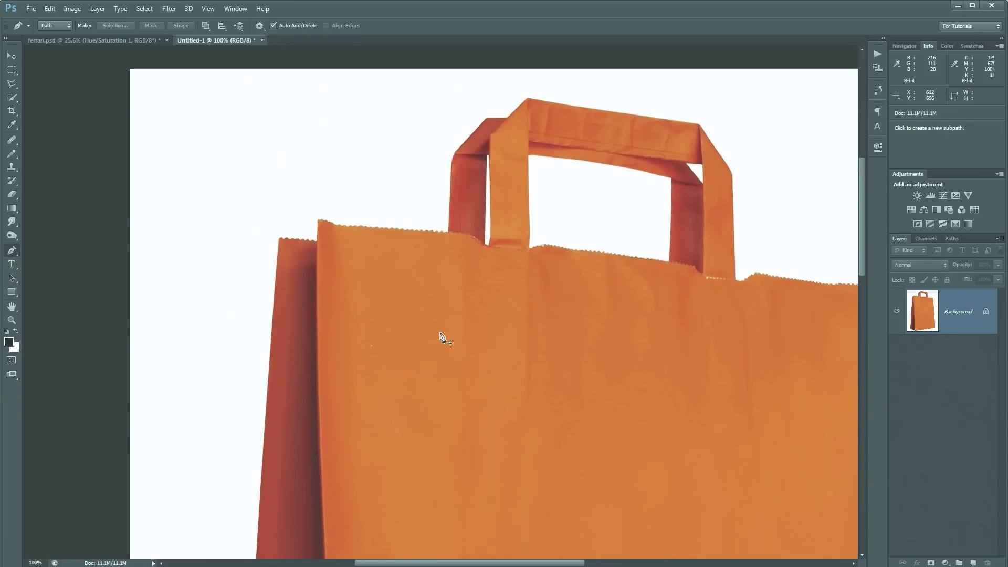
pyautogui.click(448, 233)
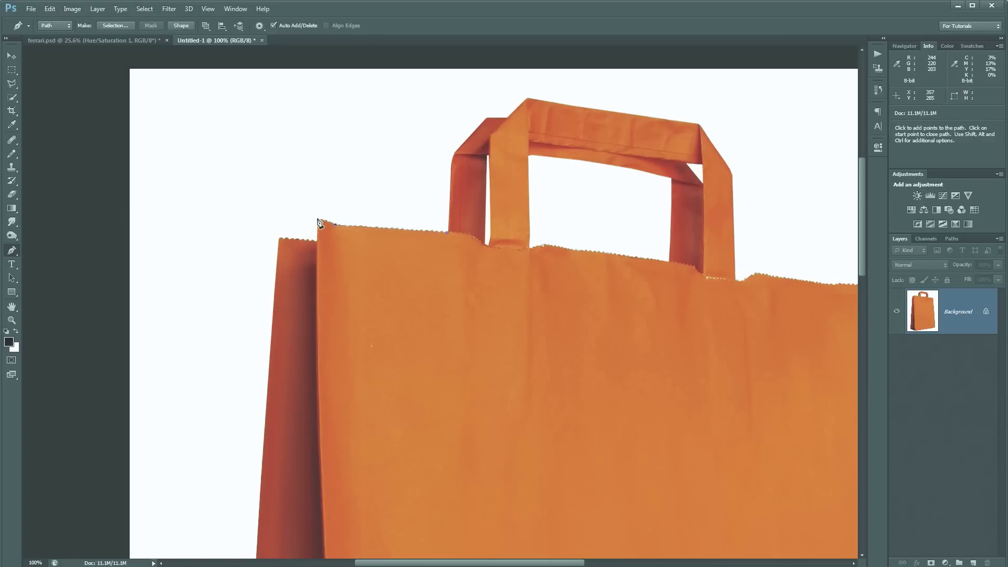
pyautogui.click(317, 219)
pyautogui.click(316, 241)
pyautogui.click(278, 238)
# Step: Continue the path down the side panel's outer edge and along the bag's bottom edge to the lower-right corner
pyautogui.press('space')
pyautogui.moveTo(269, 456); pyautogui.dragTo(302, 177)
pyautogui.moveTo(331, 395); pyautogui.dragTo(361, 288)
pyautogui.click(324, 419)
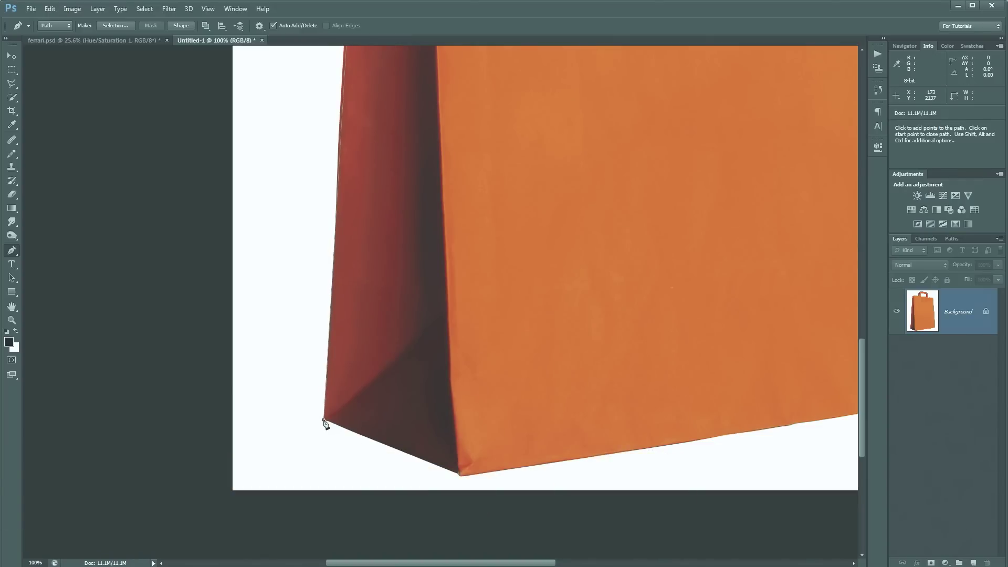
pyautogui.click(458, 474)
pyautogui.click(830, 419)
pyautogui.moveTo(830, 420); pyautogui.dragTo(214, 434)
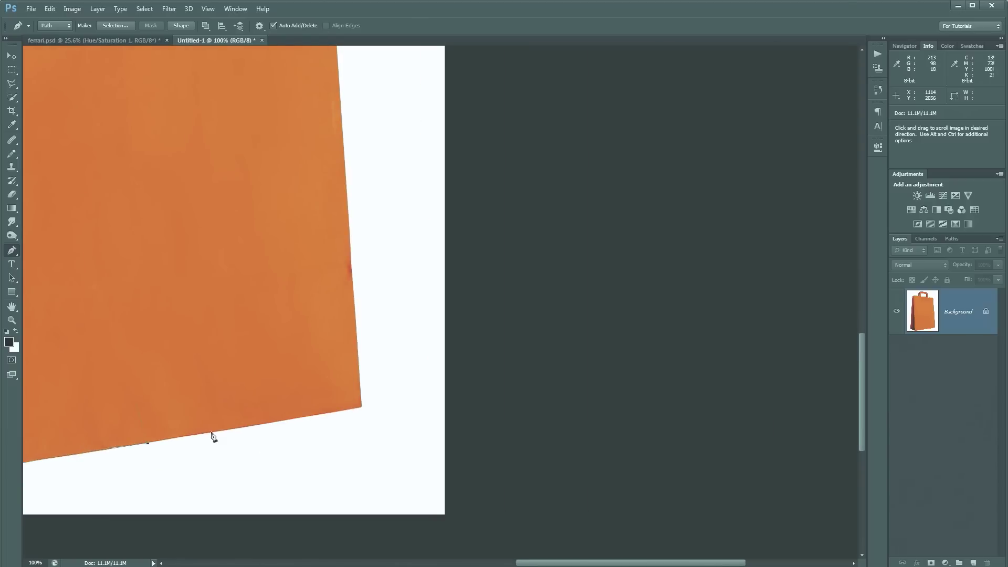
pyautogui.click(362, 407)
# Step: Trace the path up the bag's right edge and along the top edge toward the handle's right side
pyautogui.moveTo(321, 138); pyautogui.dragTo(371, 542)
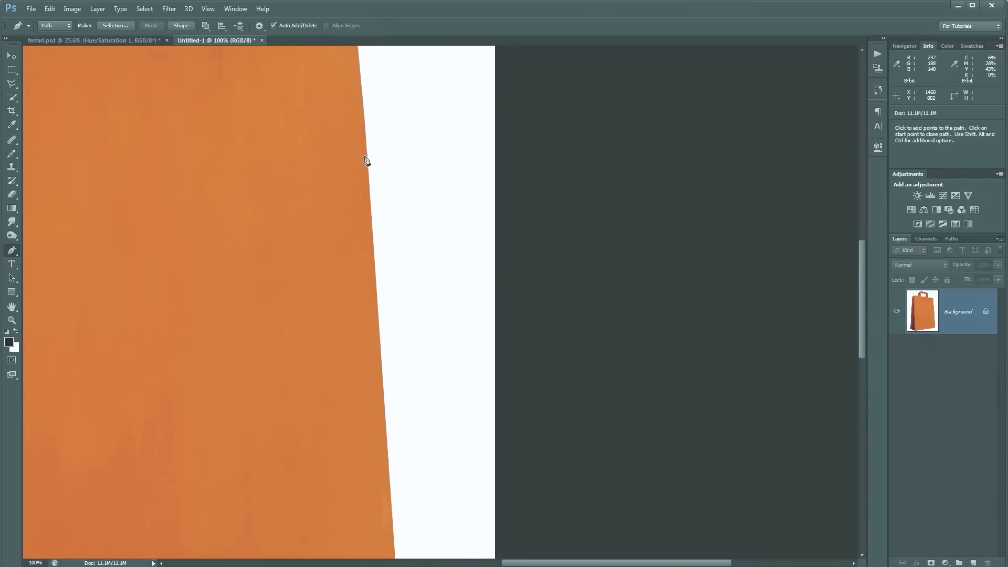
pyautogui.moveTo(367, 160); pyautogui.dragTo(396, 477)
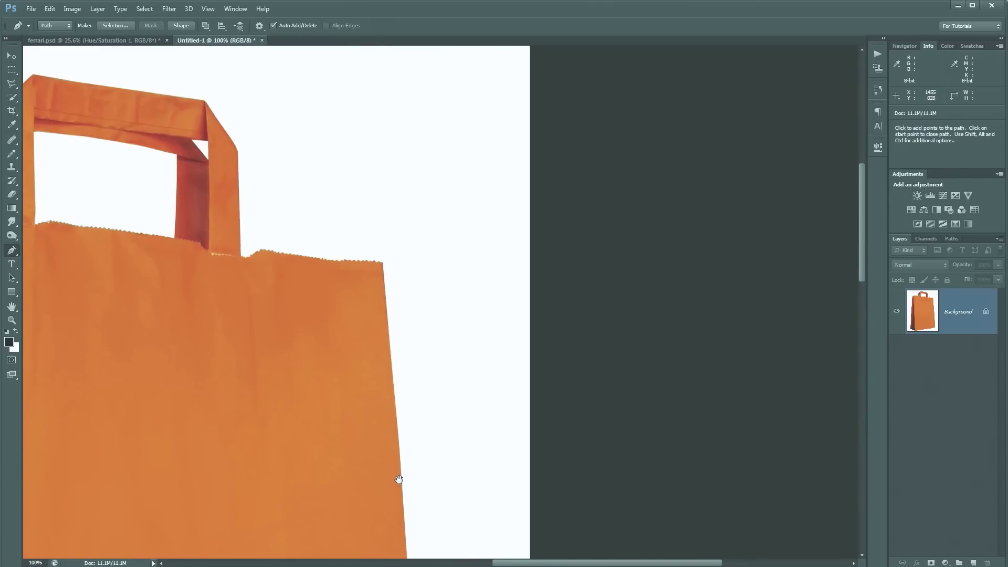
pyautogui.click(384, 267)
pyautogui.moveTo(427, 441); pyautogui.dragTo(403, 65)
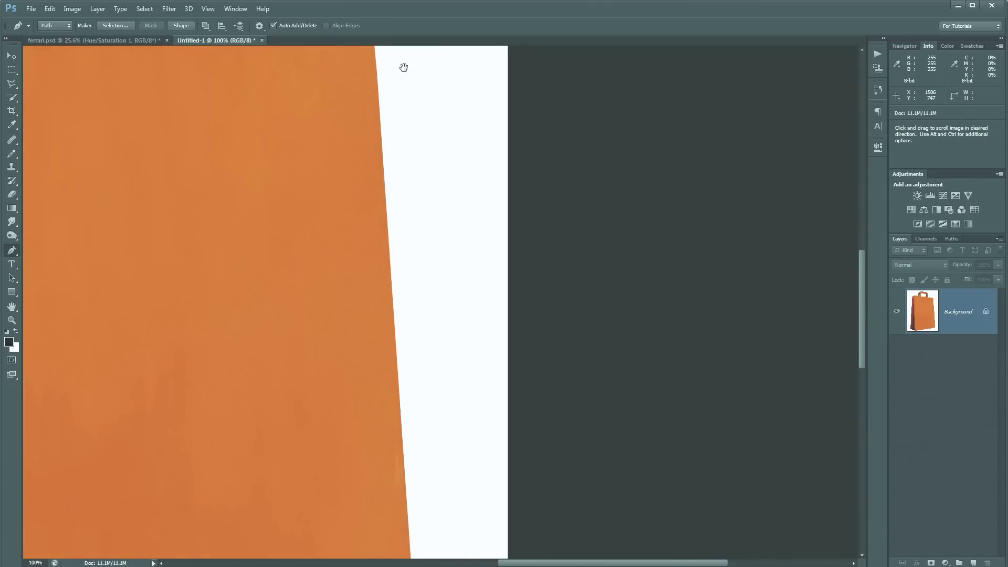
pyautogui.click(392, 294)
pyautogui.moveTo(376, 190); pyautogui.dragTo(416, 502)
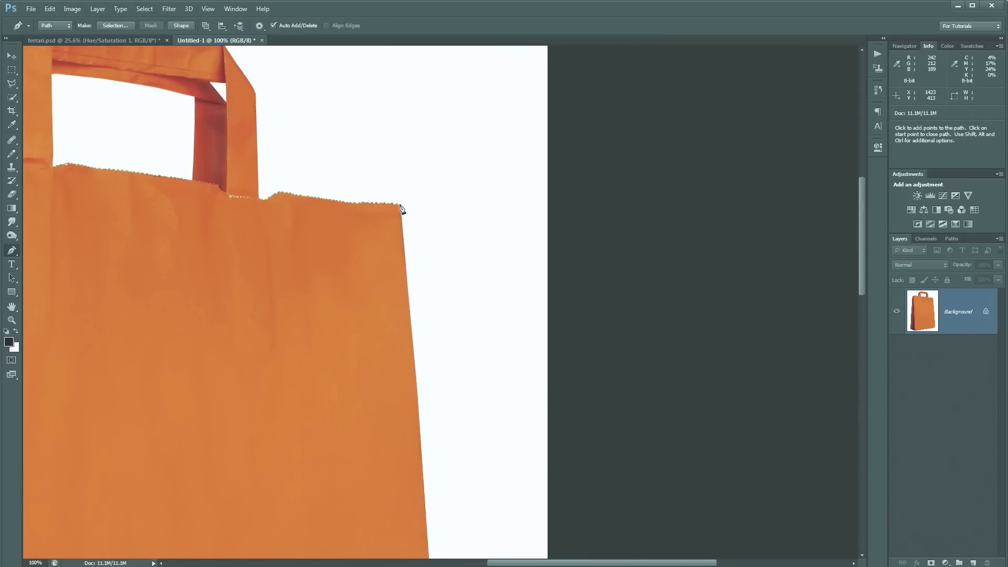
pyautogui.click(279, 193)
# Step: Continue the path around the outside of both handles and close it at the rear handle's base
pyautogui.moveTo(261, 200); pyautogui.dragTo(271, 321)
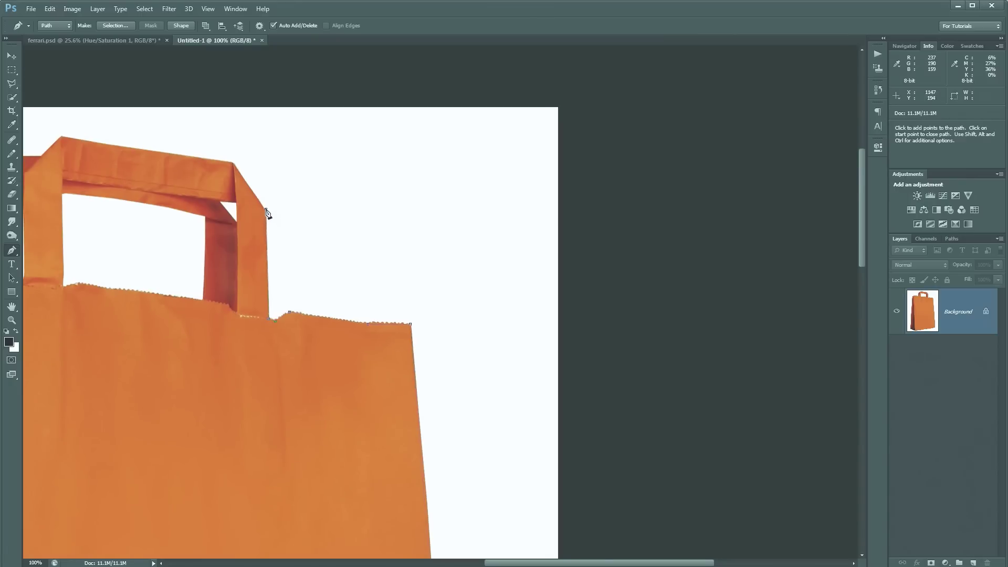
pyautogui.moveTo(212, 179); pyautogui.dragTo(657, 202)
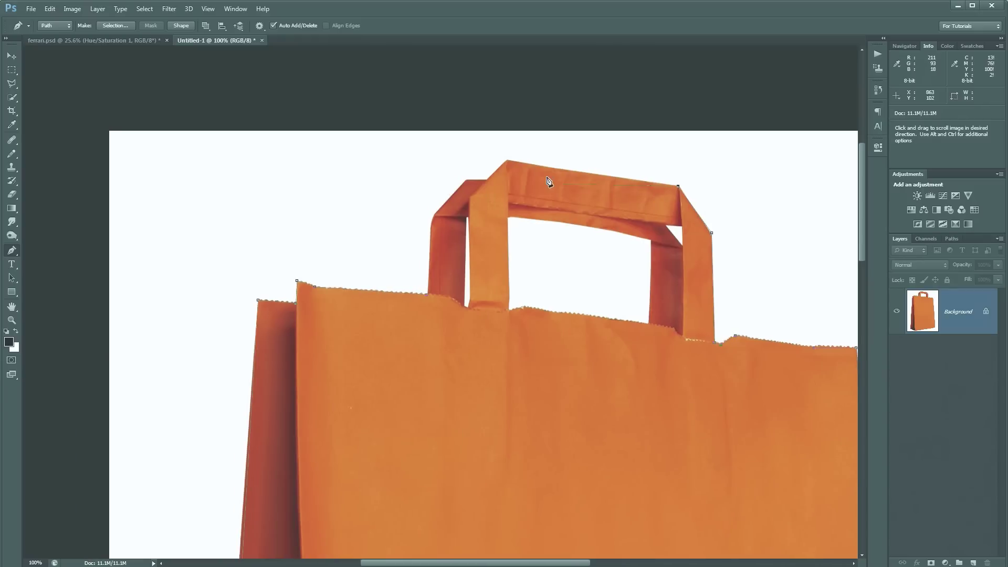
pyautogui.click(507, 160)
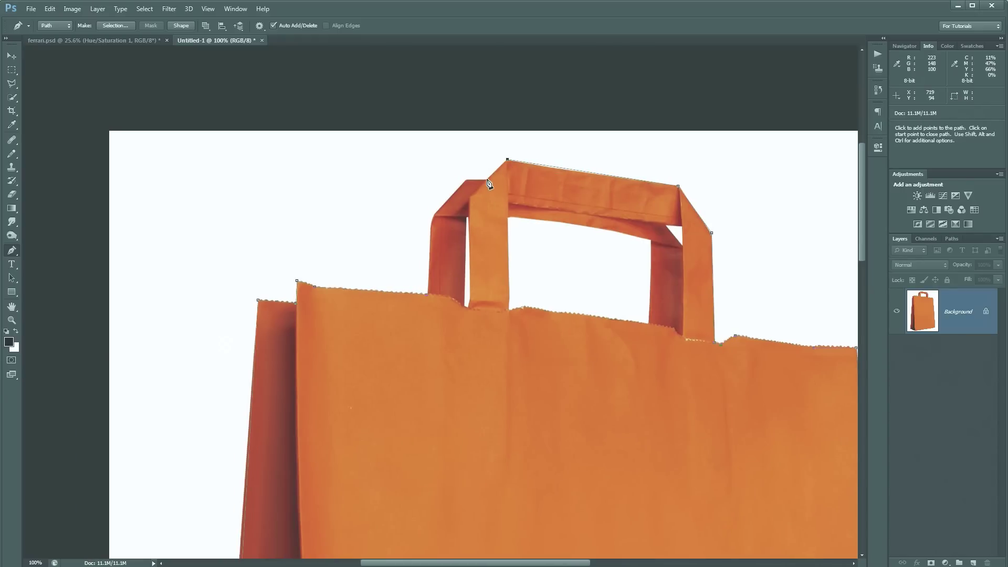
pyautogui.click(433, 215)
pyautogui.click(431, 224)
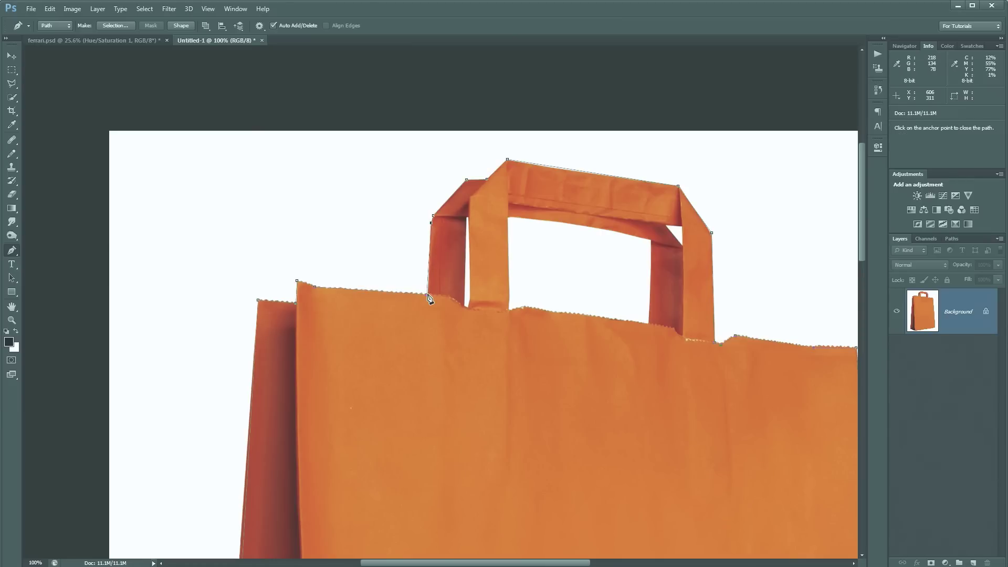
pyautogui.click(428, 296)
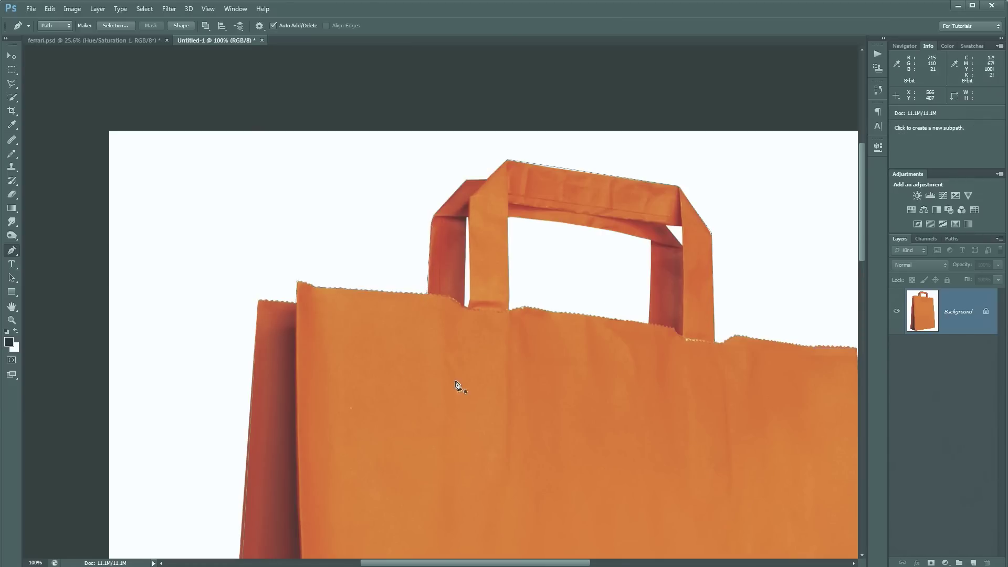
# Step: Display the document's paths and set the path thumbnails to the largest size
pyautogui.moveTo(638, 413); pyautogui.dragTo(484, 294)
pyautogui.hotkey('ctrl', '-')
pyautogui.hotkey('ctrl', '-')
pyautogui.hotkey('ctrl', '-')
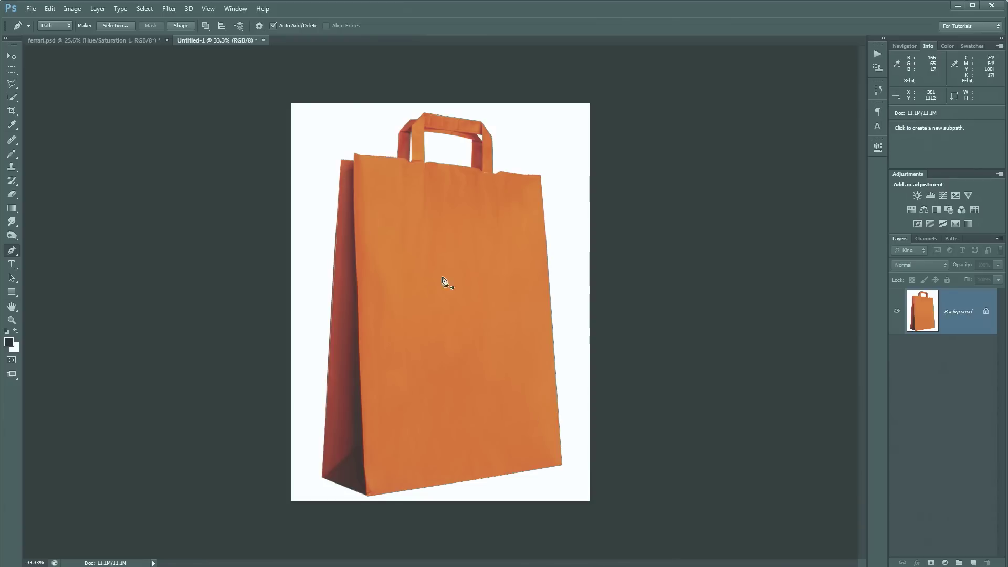
pyautogui.click(956, 239)
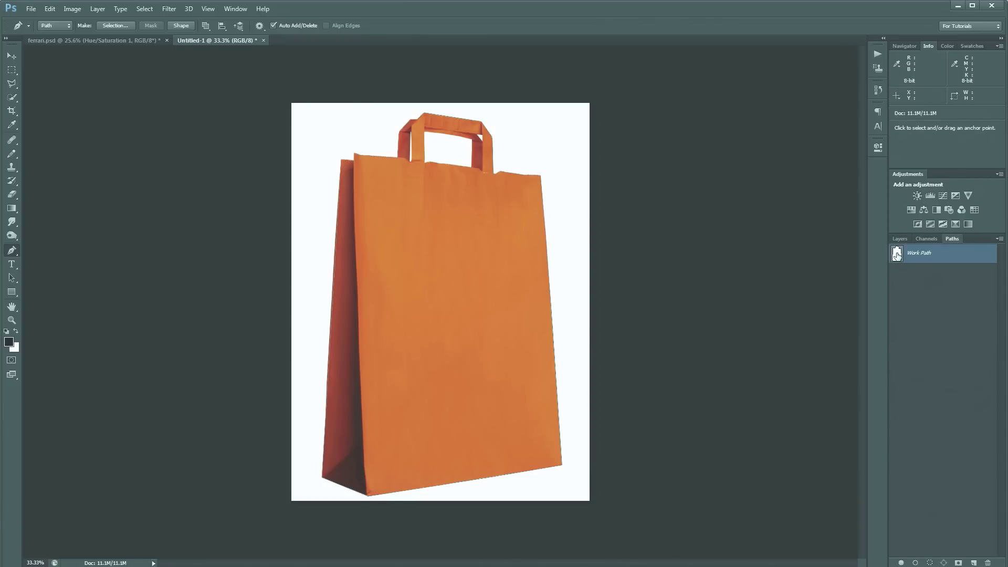
pyautogui.click(1001, 239)
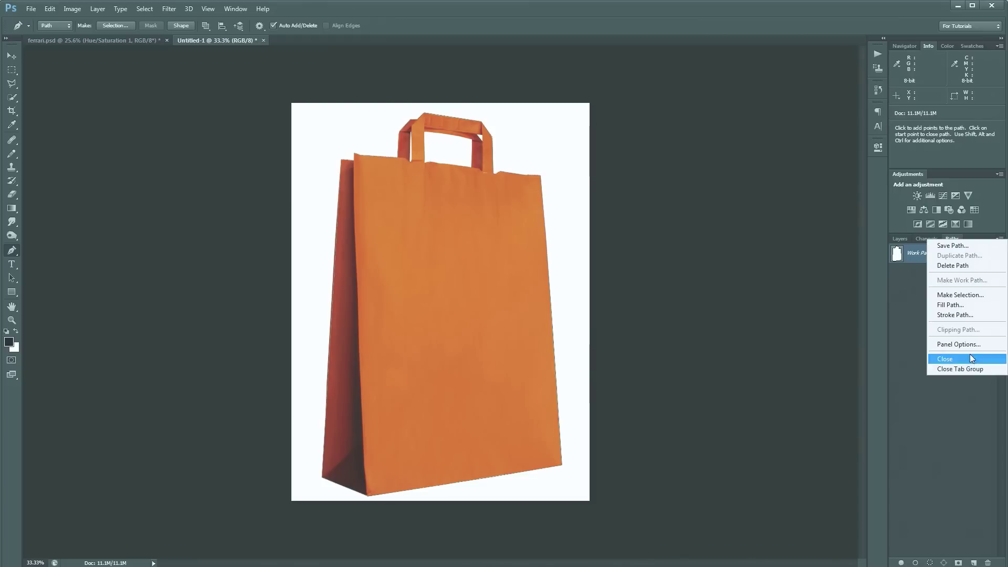
pyautogui.click(970, 355)
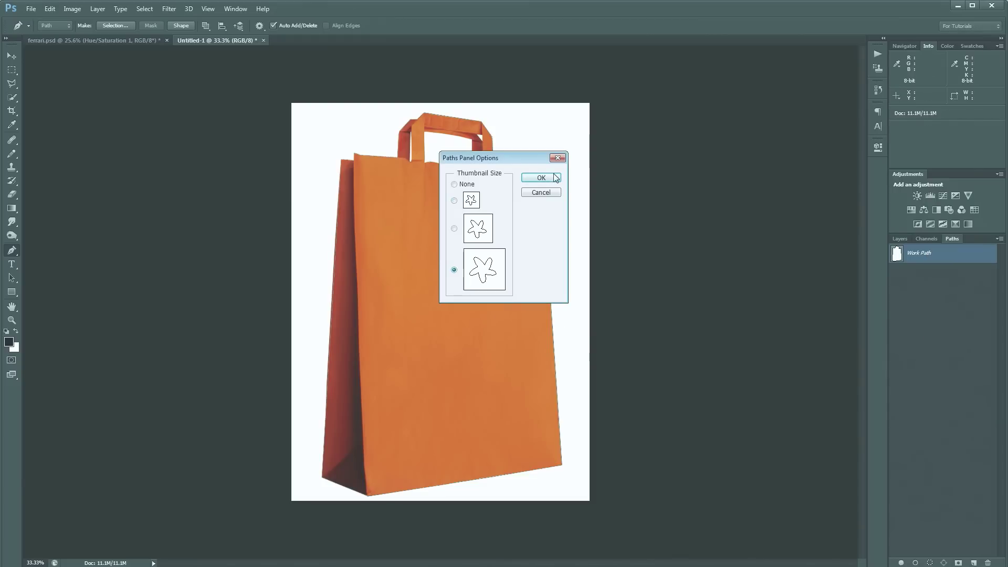
pyautogui.click(556, 178)
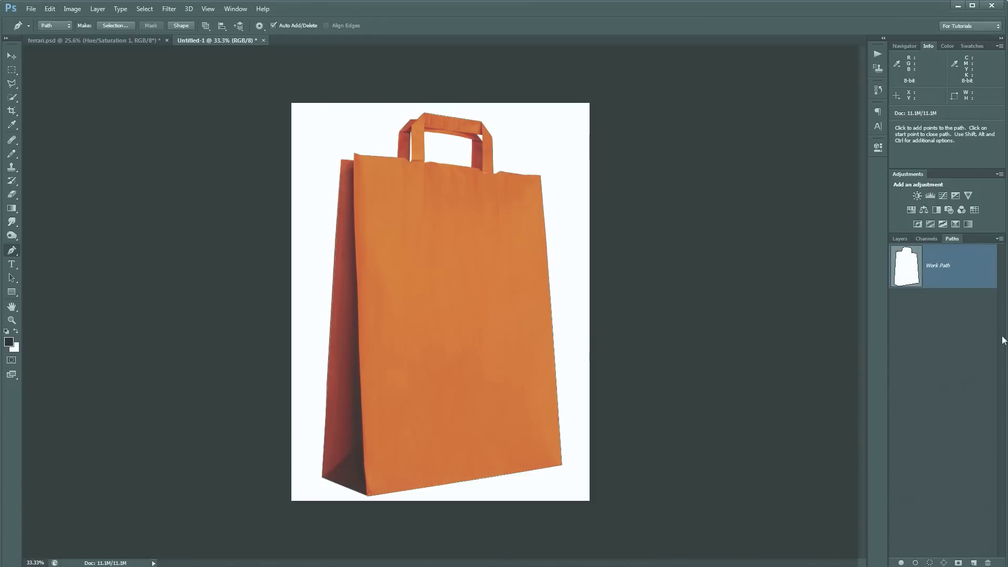
# Step: Load the bag's Work Path as a selection and copy the selected bag to a new layer
pyautogui.keyDown('ctrl'); pyautogui.click(907, 268); pyautogui.keyUp('ctrl')
pyautogui.click(903, 240)
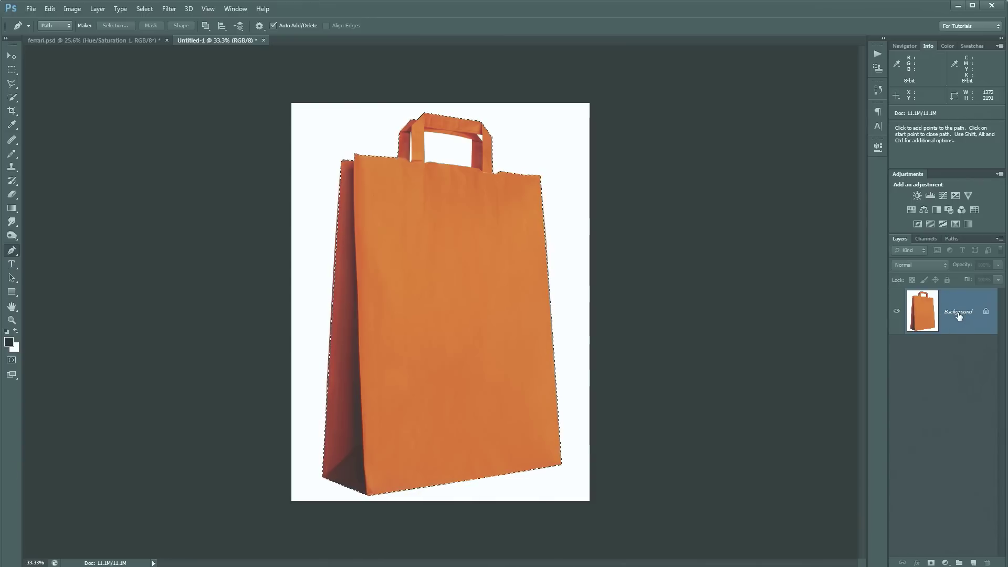
pyautogui.hotkey('ctrl', 'j')
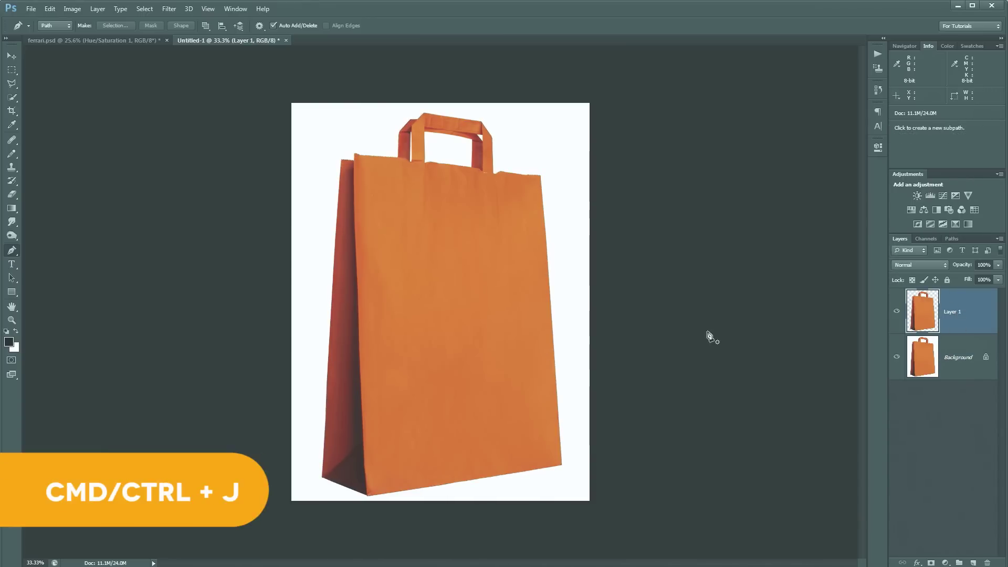
# Step: Shift the copied bag with the Move tool to check the cutout, and delete the copied layer
pyautogui.press('v')
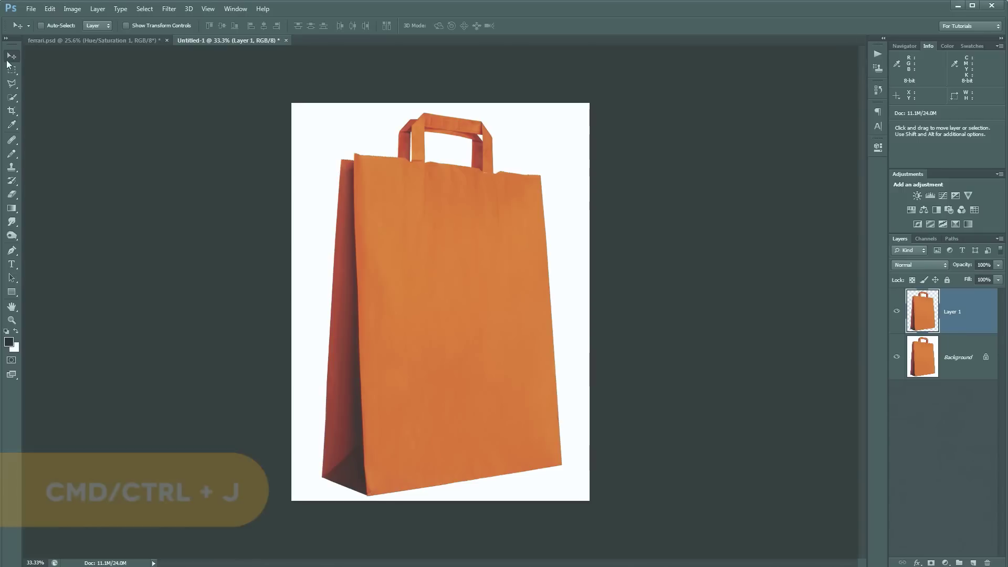
pyautogui.moveTo(422, 258); pyautogui.dragTo(450, 232)
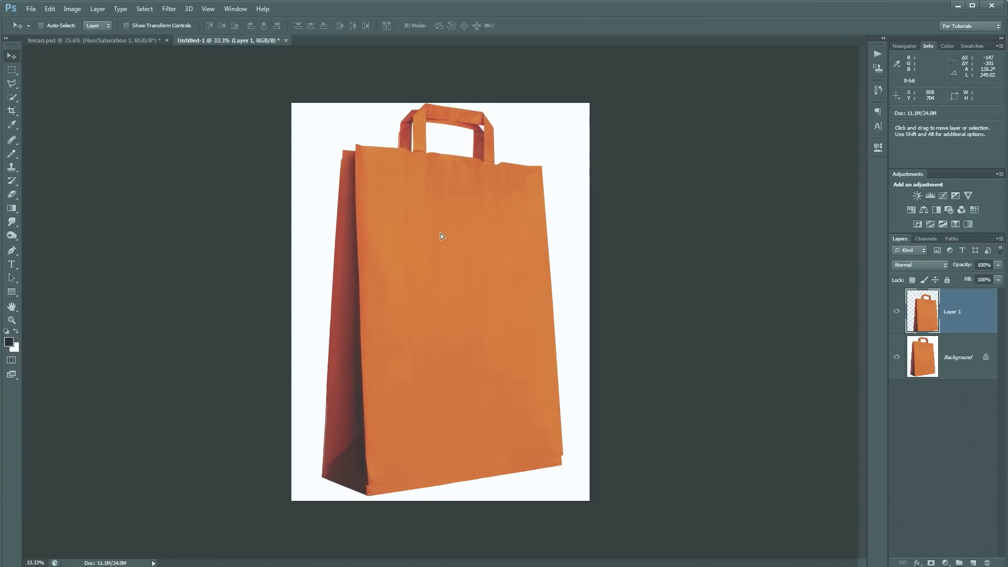
pyautogui.press('Delete')
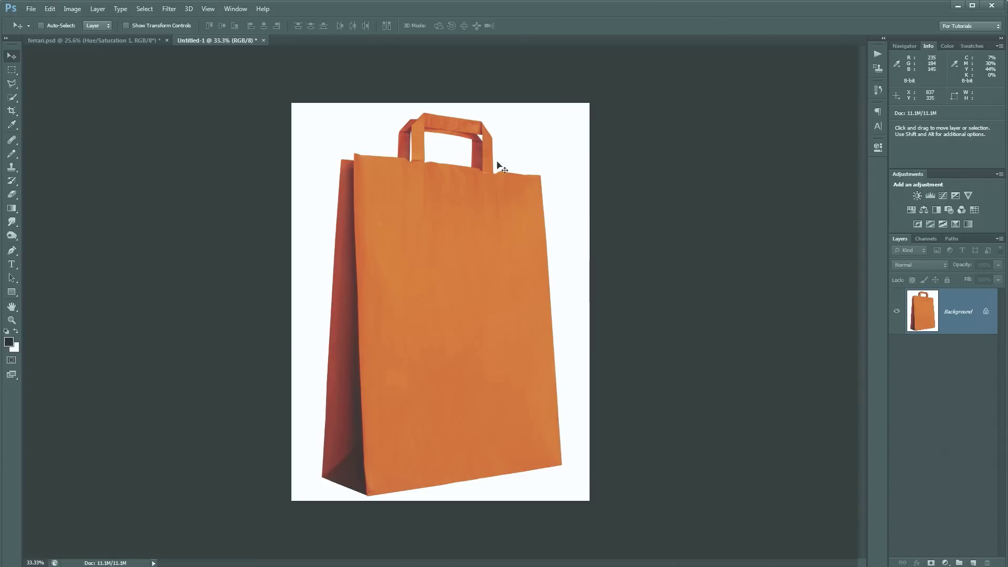
# Step: Switch to the ferrari.psd document and delete its Hue/Saturation adjustment layer
pyautogui.click(118, 41)
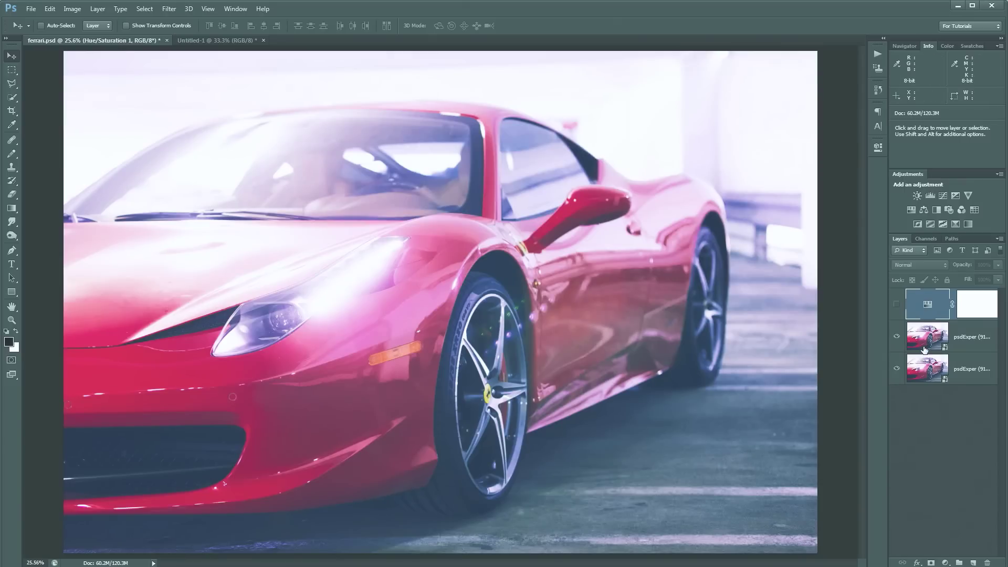
pyautogui.press('Delete')
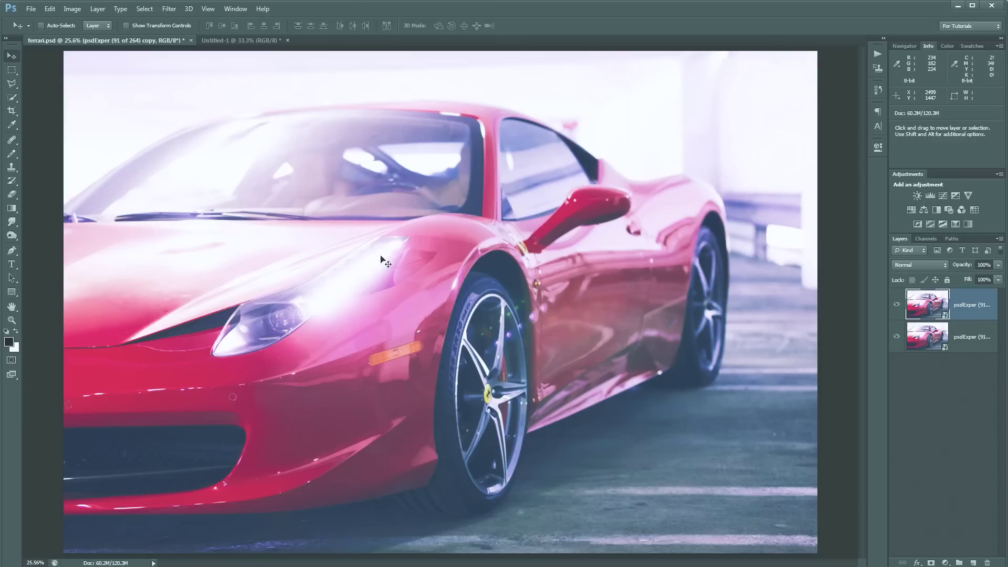
# Step: Activate the Pen tool and keep its mode set to Path
pyautogui.click(12, 250)
pyautogui.click(53, 25)
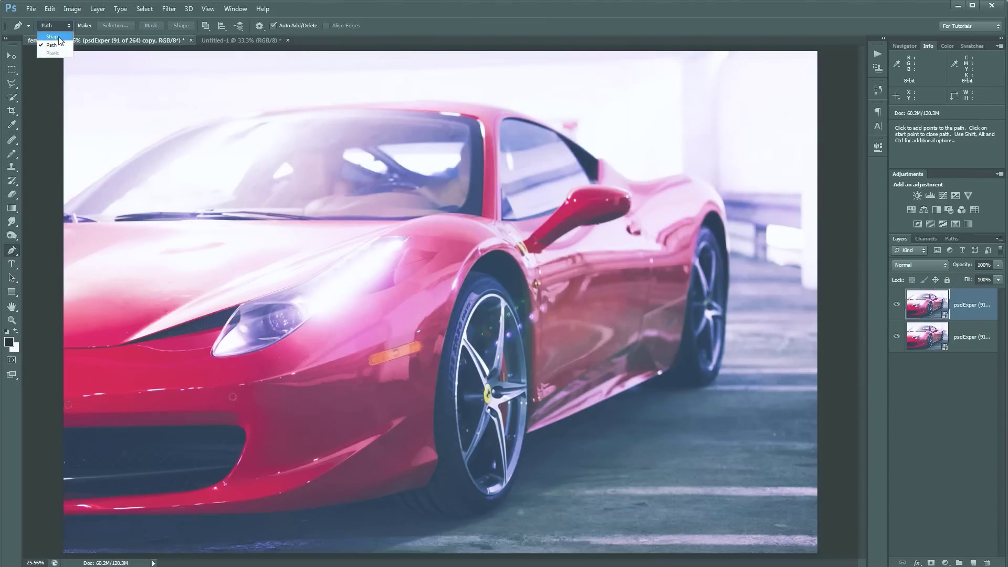
pyautogui.click(59, 46)
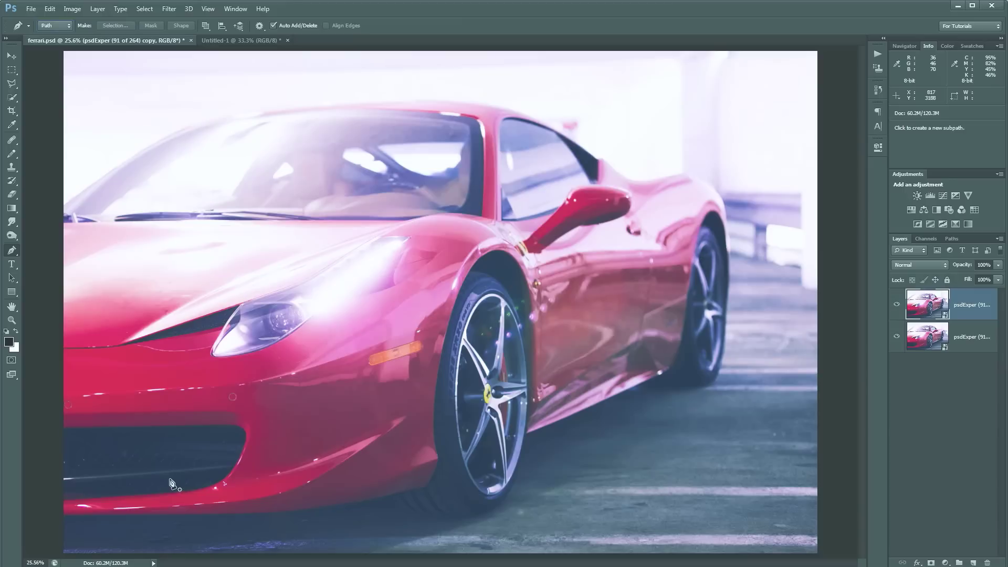
# Step: Examine the front grille and the lower edge of the car's bumper up close
pyautogui.hotkey('ctrl', '+')
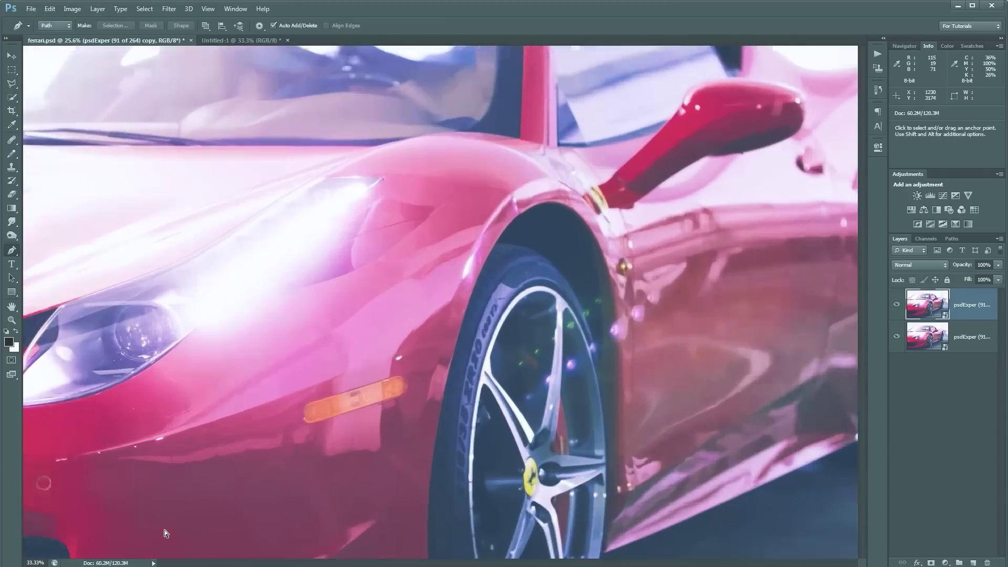
pyautogui.moveTo(165, 532); pyautogui.dragTo(571, 361)
pyautogui.moveTo(287, 432); pyautogui.dragTo(429, 341)
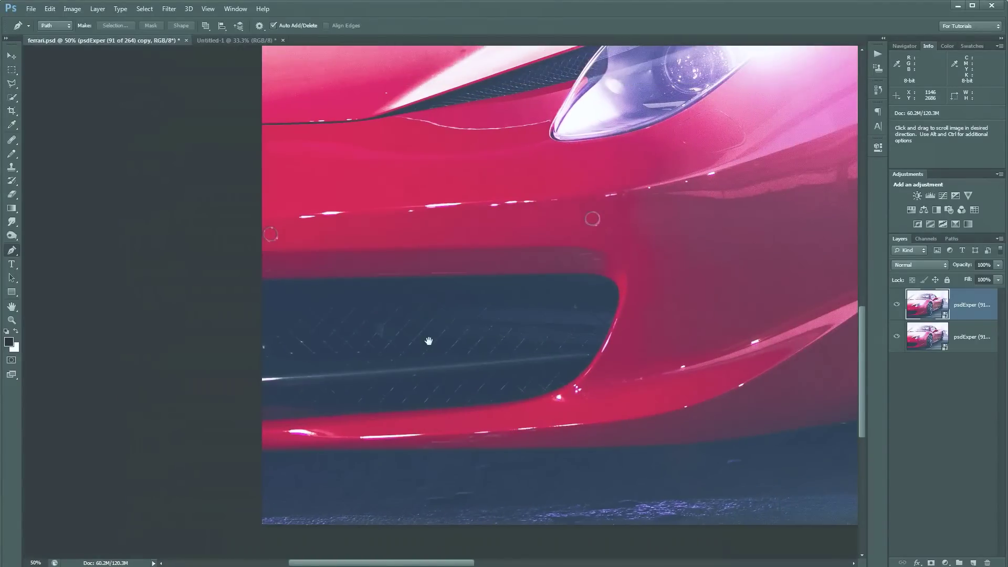
pyautogui.moveTo(415, 406); pyautogui.dragTo(322, 417)
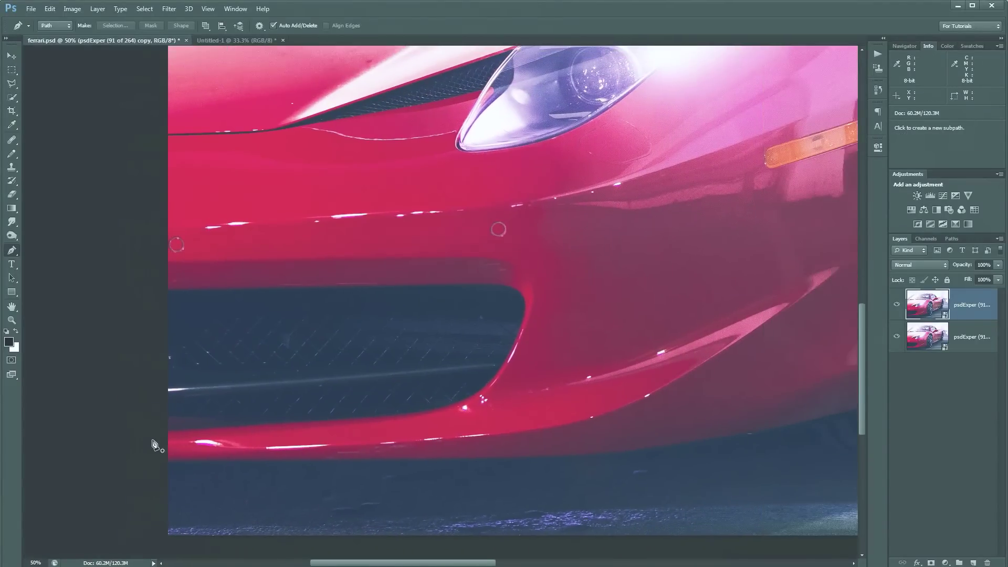
pyautogui.moveTo(604, 333); pyautogui.dragTo(487, 352)
pyautogui.hotkey('ctrl', '-')
pyautogui.hotkey('ctrl', '-')
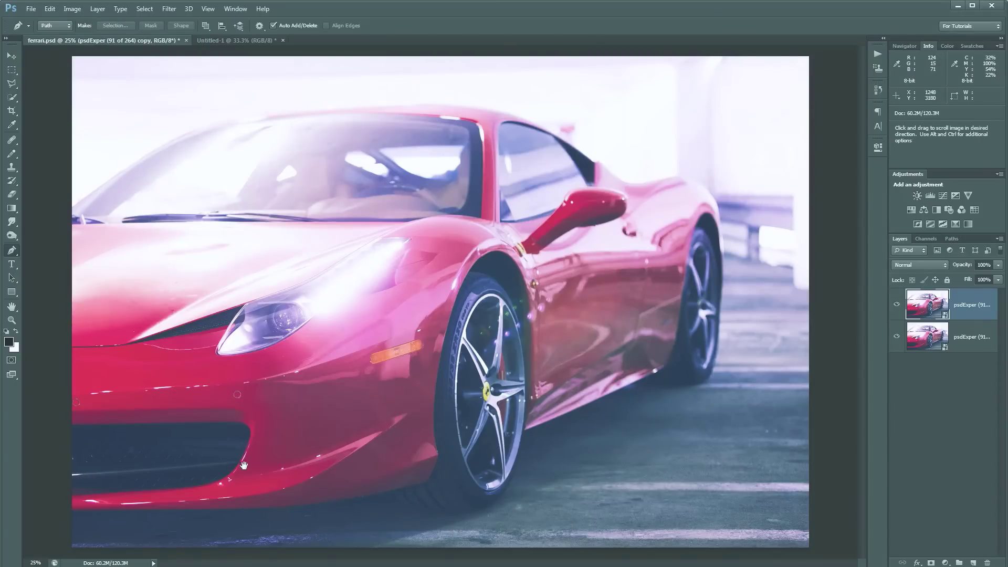
pyautogui.press('z')
pyautogui.click(111, 505)
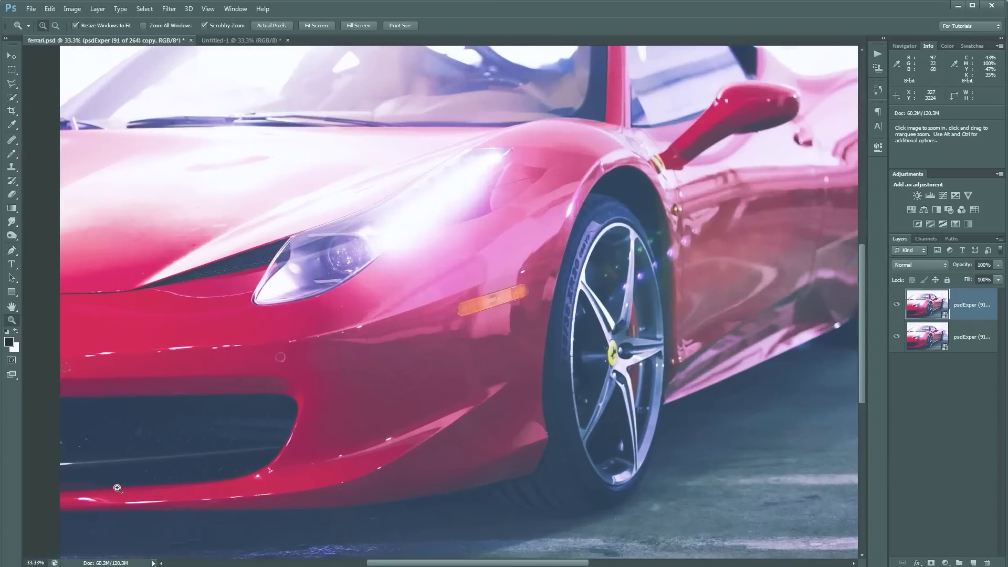
pyautogui.click(117, 487)
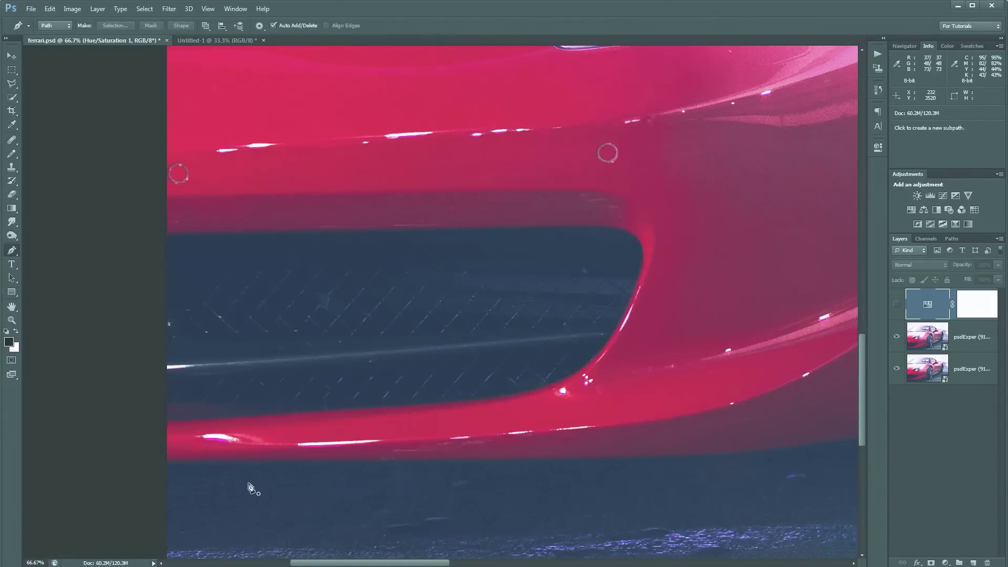
pyautogui.press('space')
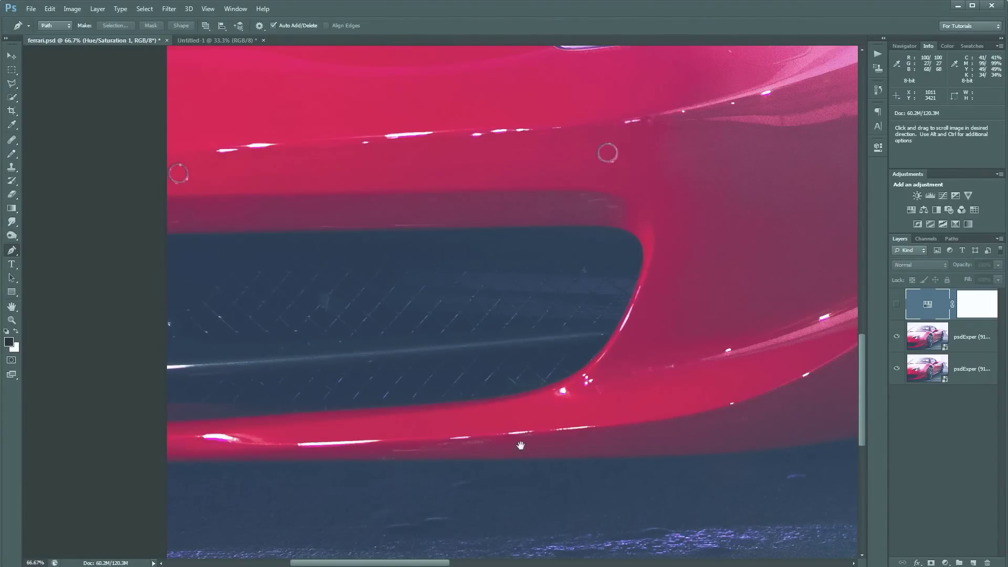
pyautogui.moveTo(521, 446); pyautogui.dragTo(420, 426)
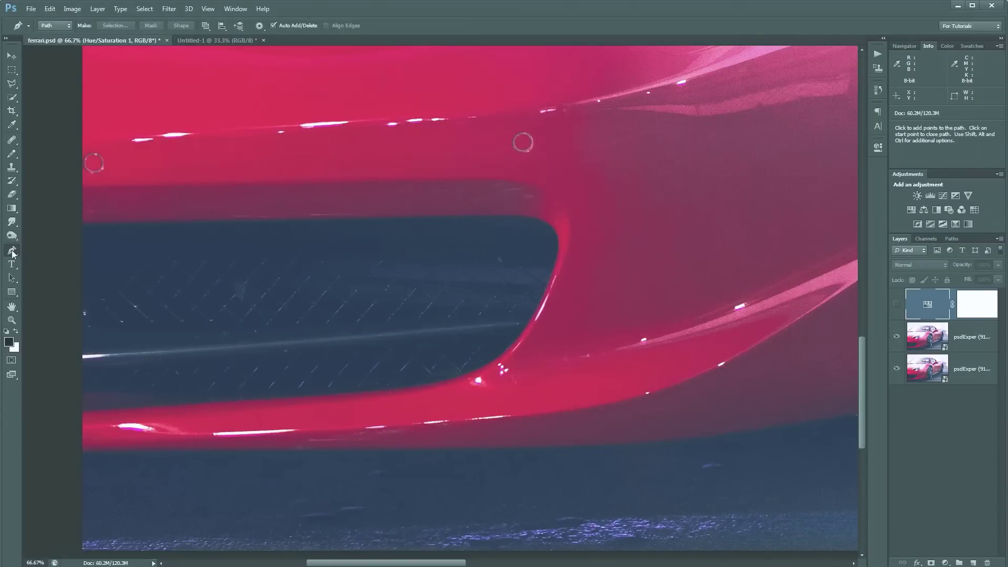
# Step: Turn off the Pen tool's Rubber Band option and place a starting anchor just outside the image beside the bumper's lower edge
pyautogui.click(260, 26)
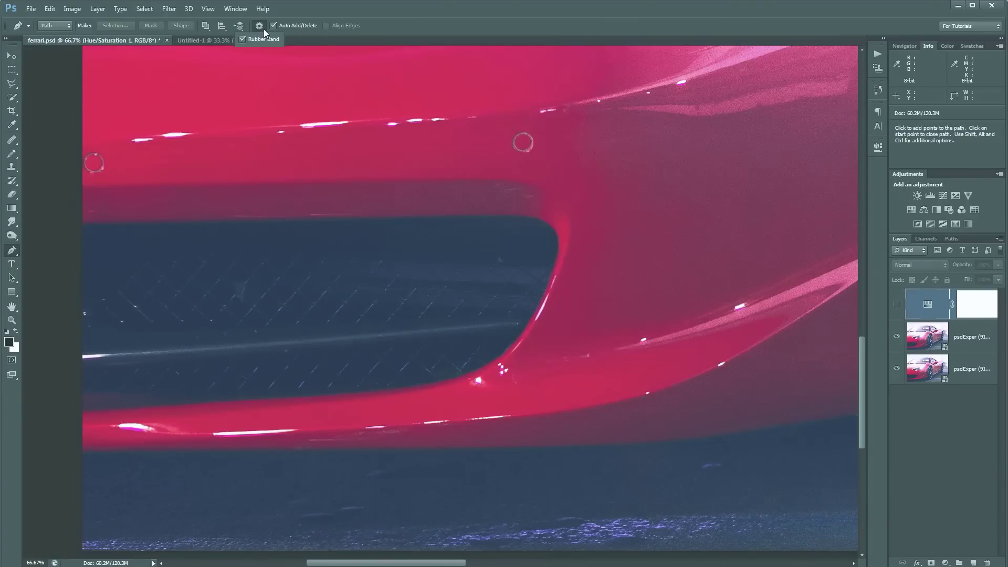
pyautogui.click(263, 29)
pyautogui.click(264, 29)
pyautogui.click(259, 26)
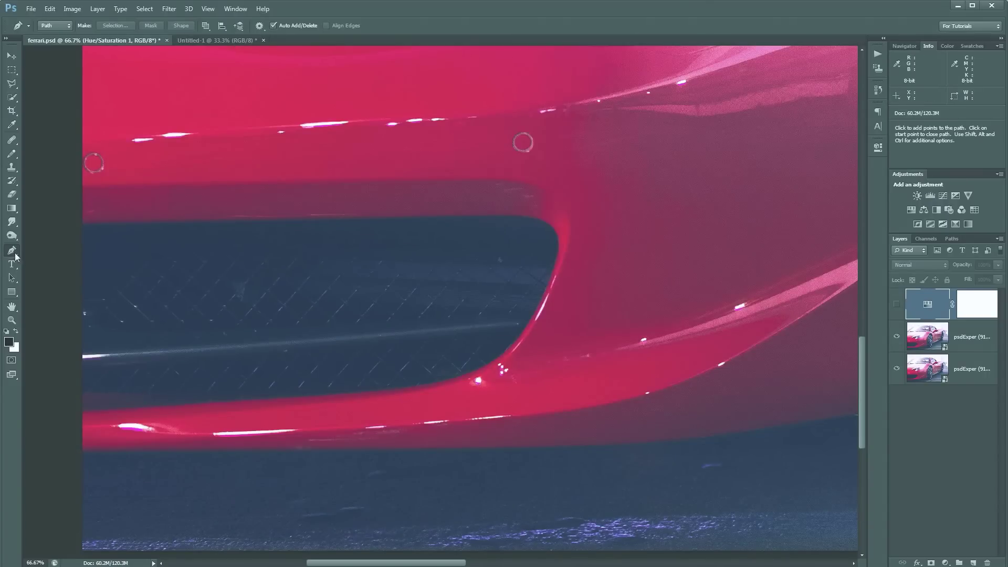
pyautogui.click(260, 26)
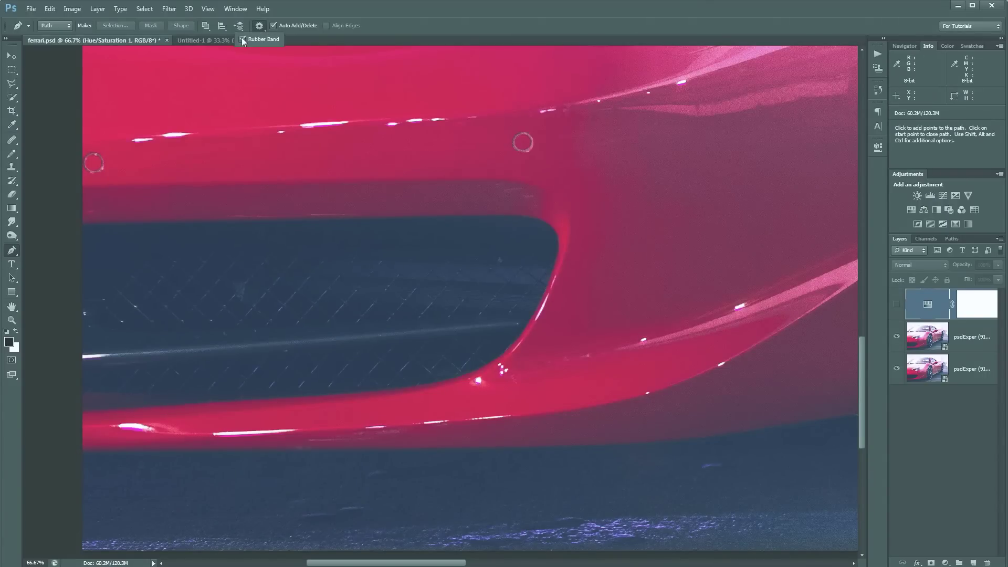
pyautogui.click(79, 454)
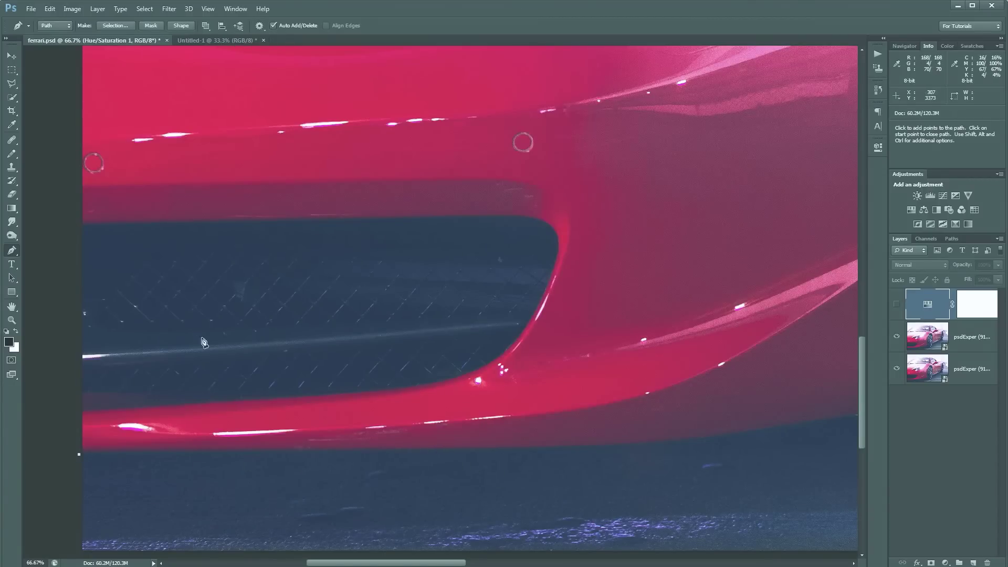
# Step: Turn the Pen tool's Rubber Band option back on, preview the segment, and discard the starting anchor
pyautogui.click(259, 26)
pyautogui.click(266, 40)
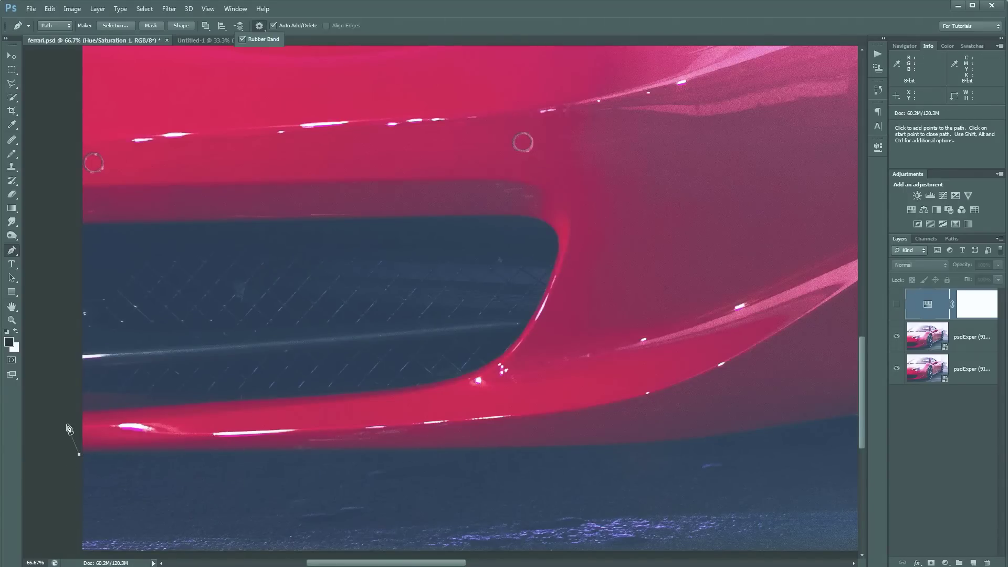
pyautogui.press('Escape')
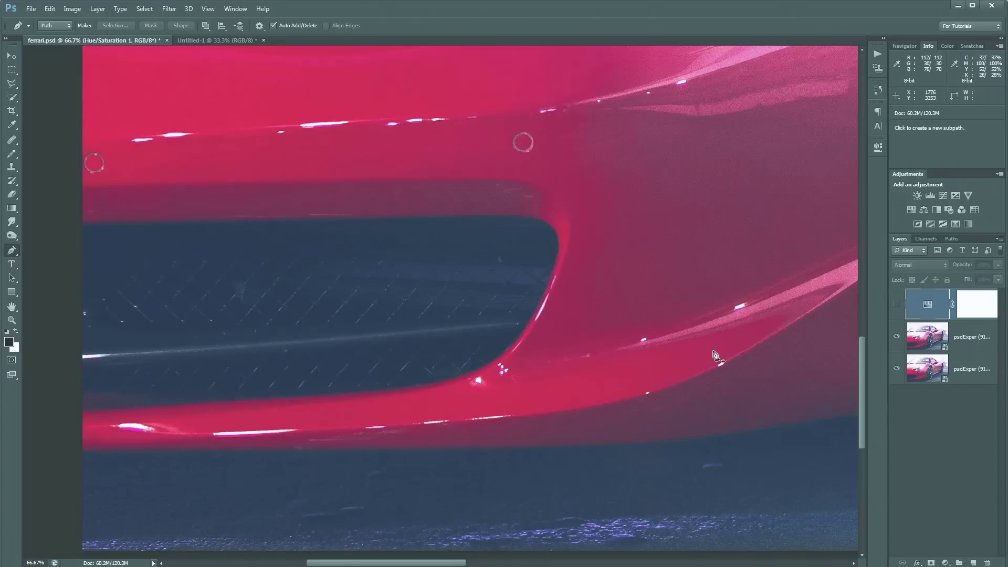
pyautogui.press('space')
pyautogui.moveTo(664, 212); pyautogui.dragTo(161, 247)
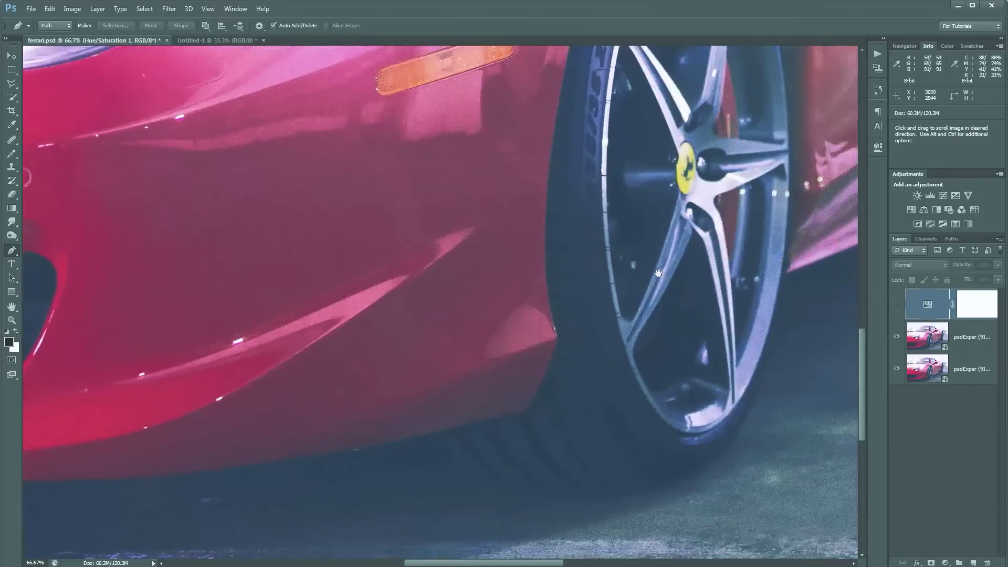
pyautogui.moveTo(659, 271); pyautogui.dragTo(845, 266)
pyautogui.moveTo(517, 280); pyautogui.dragTo(497, 335)
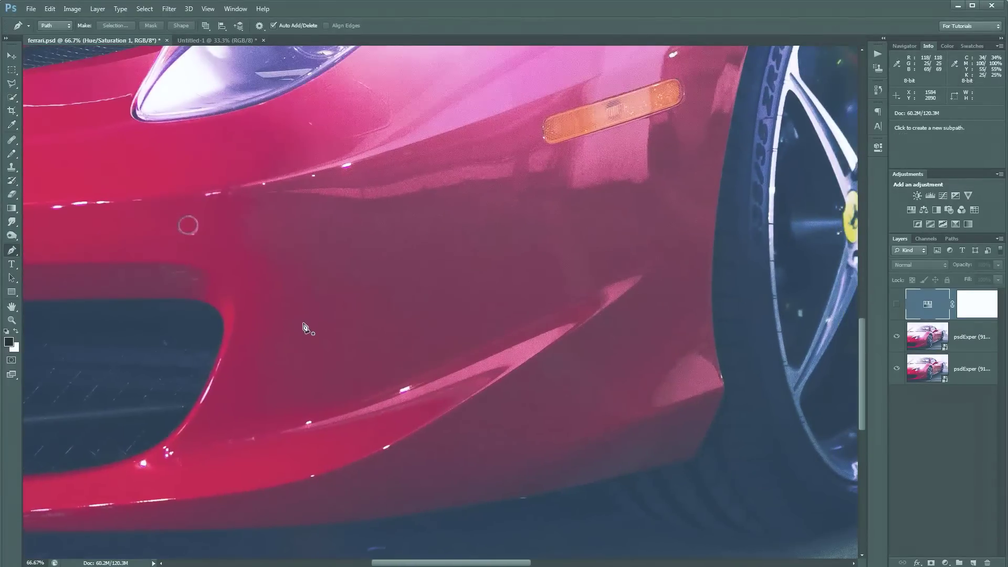
# Step: Draw a practice path across the bumper with a corner starting anchor and two smooth curve anchors
pyautogui.click(301, 303)
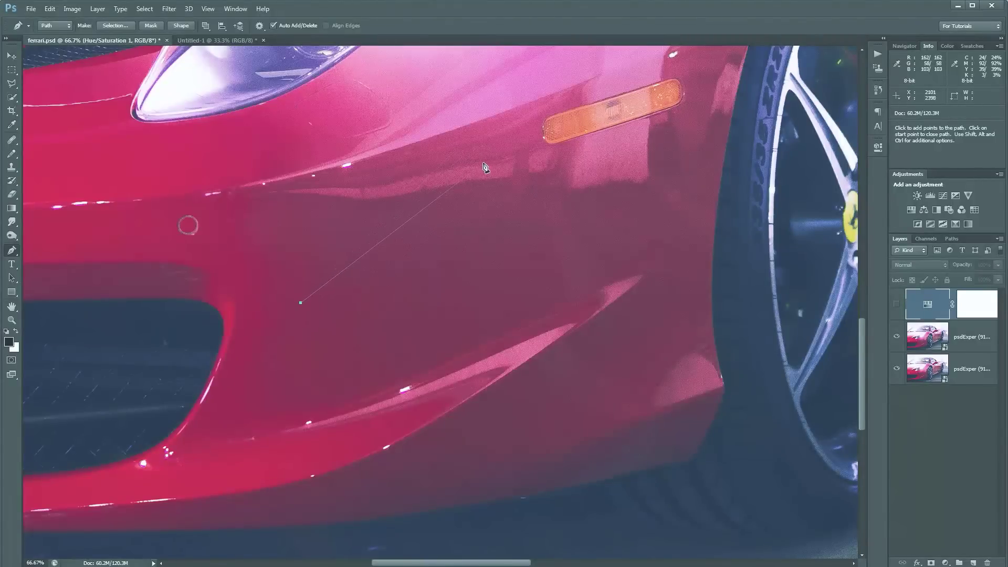
pyautogui.moveTo(513, 172); pyautogui.dragTo(630, 165)
pyautogui.moveTo(632, 325); pyautogui.dragTo(774, 348)
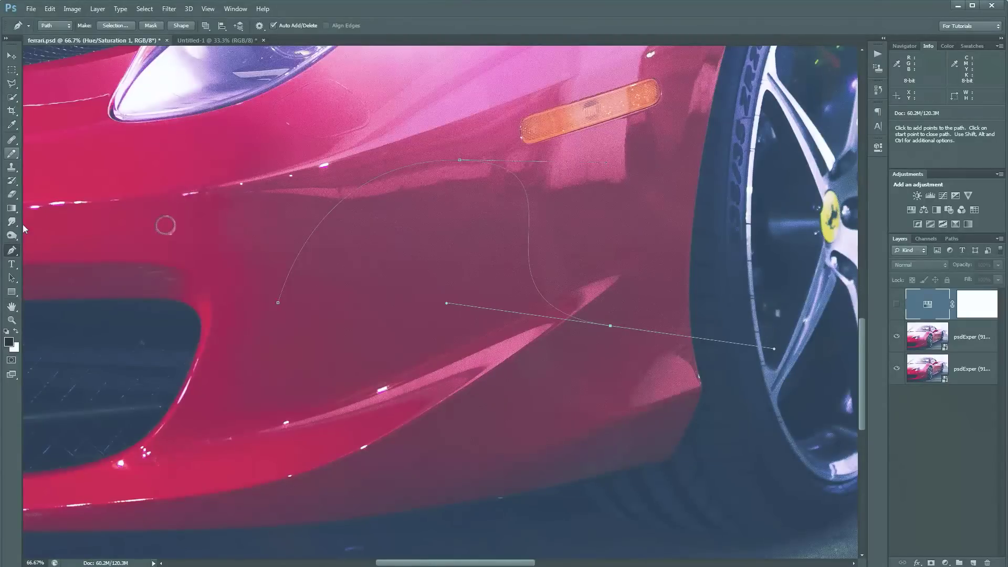
# Step: Reshape the practice curve by moving its direction handles with the Direct Selection tool
pyautogui.moveTo(12, 278); pyautogui.dragTo(51, 287)
pyautogui.click(521, 185)
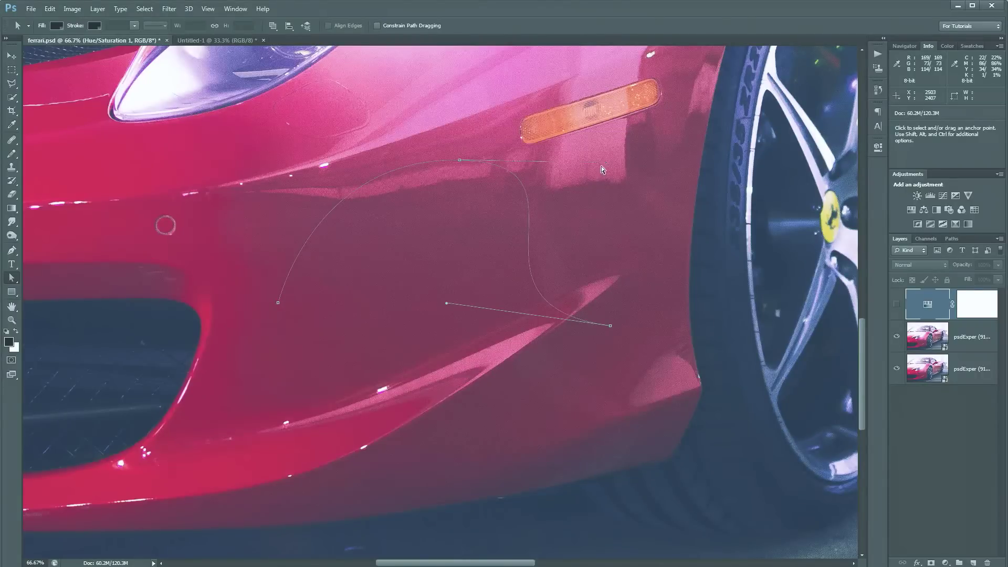
pyautogui.moveTo(548, 161)
pyautogui.mouseDown()
pyautogui.moveTo(584, 170)
pyautogui.moveTo(545, 172)
pyautogui.moveTo(582, 215)
pyautogui.moveTo(571, 214)
pyautogui.moveTo(581, 148)
pyautogui.moveTo(560, 198)
pyautogui.moveTo(549, 161)
pyautogui.mouseUp()
pyautogui.moveTo(448, 307); pyautogui.dragTo(449, 278)
pyautogui.moveTo(444, 277); pyautogui.dragTo(405, 275)
pyautogui.moveTo(607, 163)
pyautogui.mouseDown()
pyautogui.moveTo(615, 202)
pyautogui.moveTo(617, 147)
pyautogui.moveTo(602, 190)
pyautogui.moveTo(602, 178)
pyautogui.mouseUp()
# Step: Undo the handle adjustments on the practice curve and reactivate the Pen tool
pyautogui.hotkey('ctrl', 'alt', 'z')
pyautogui.hotkey('ctrl', 'alt', 'z')
pyautogui.hotkey('ctrl', 'alt', 'z')
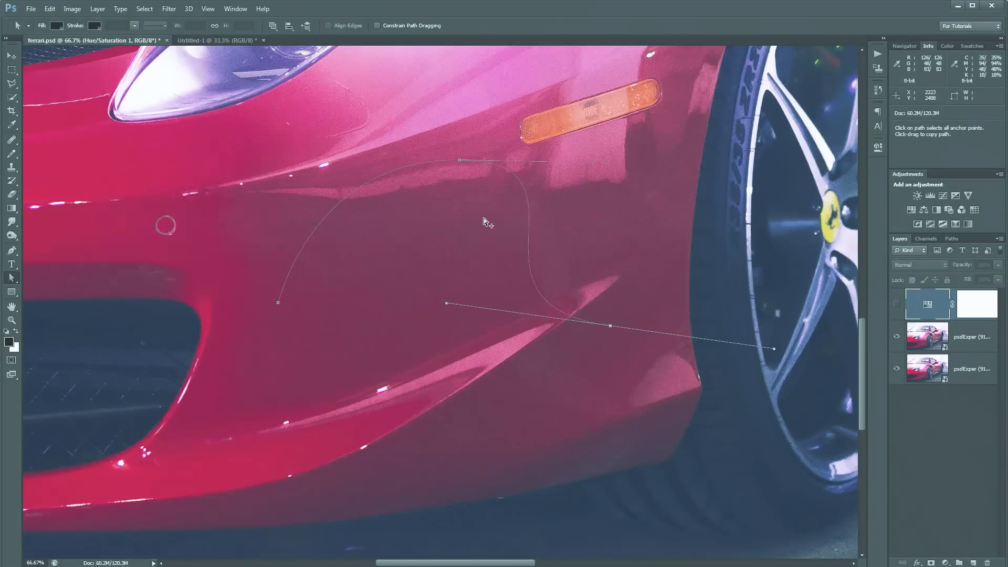
pyautogui.press('p')
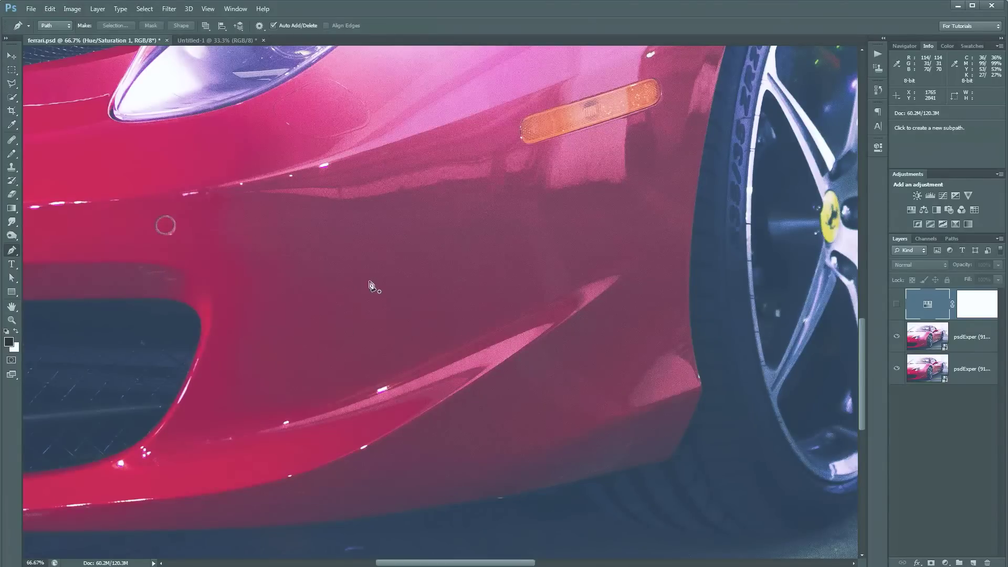
# Step: Draw a two-anchor S-shaped practice curve on the bumper, undo it, and restore the hidden state of the Hue/Saturation layer
pyautogui.moveTo(298, 362); pyautogui.dragTo(323, 260)
pyautogui.moveTo(541, 201); pyautogui.dragTo(570, 134)
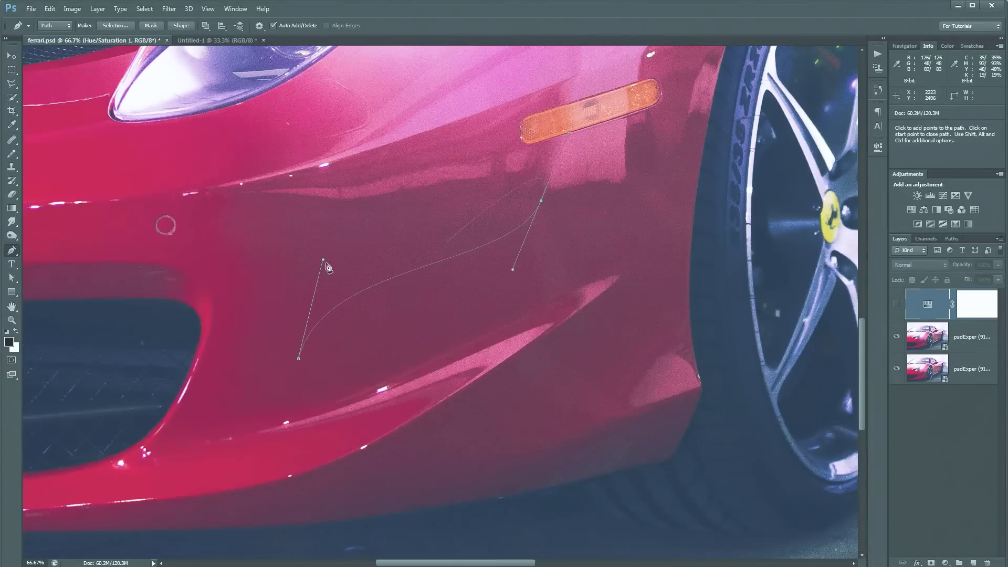
pyautogui.hotkey('ctrl', 'alt', 'z')
pyautogui.hotkey('ctrl', 'alt', 'z')
pyautogui.hotkey('ctrl', 'alt', 'z')
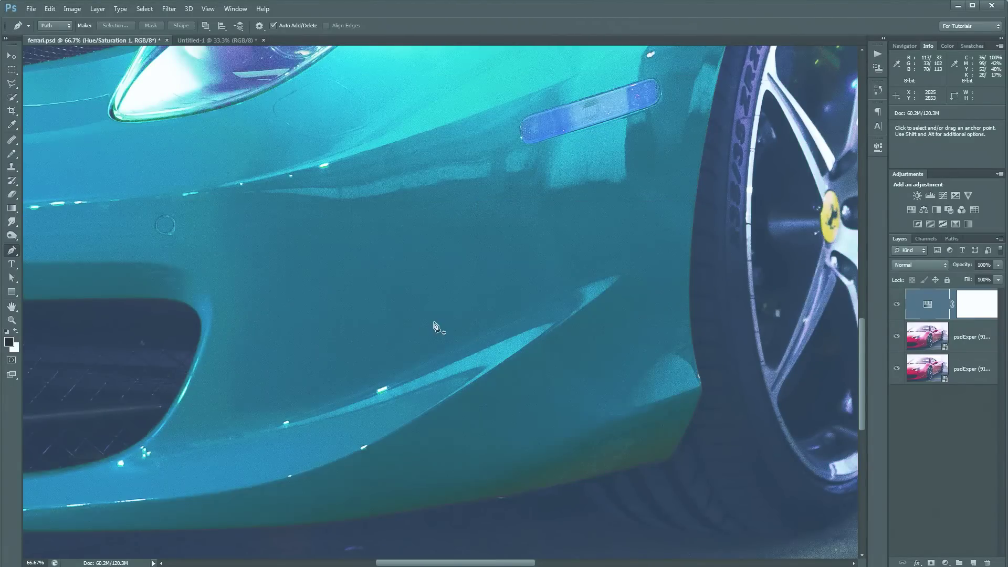
pyautogui.hotkey('ctrl', 'shift', 'z')
pyautogui.hotkey('ctrl', 'shift', 'z')
pyautogui.hotkey('ctrl', 'shift', 'z')
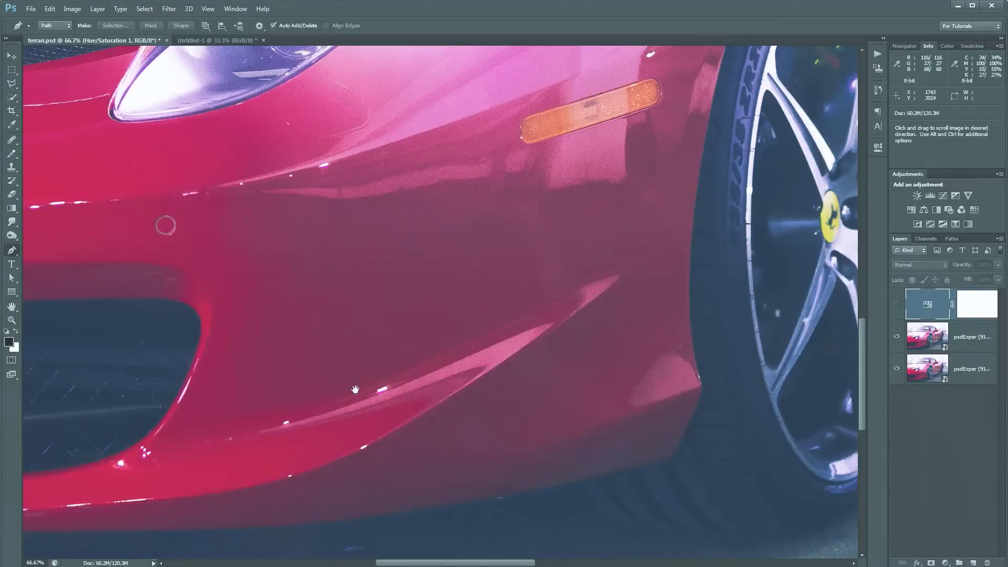
# Step: Trace the bumper's lower edge from the image's border with two smooth anchors whose handles follow the curve
pyautogui.moveTo(355, 390); pyautogui.dragTo(734, 279)
pyautogui.moveTo(382, 347); pyautogui.dragTo(454, 325)
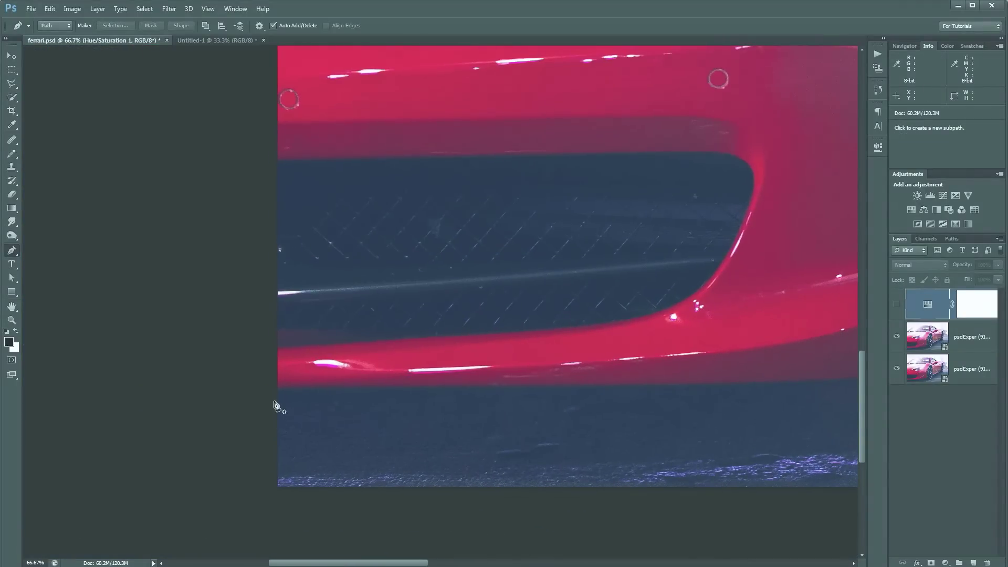
pyautogui.moveTo(278, 388); pyautogui.dragTo(473, 388)
pyautogui.moveTo(698, 300); pyautogui.dragTo(392, 317)
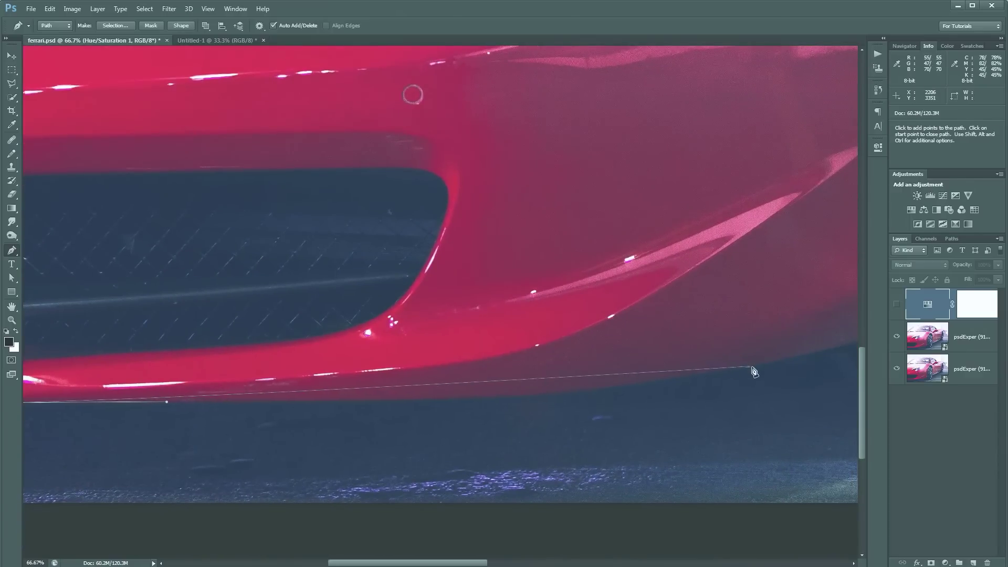
pyautogui.moveTo(677, 391); pyautogui.dragTo(603, 407)
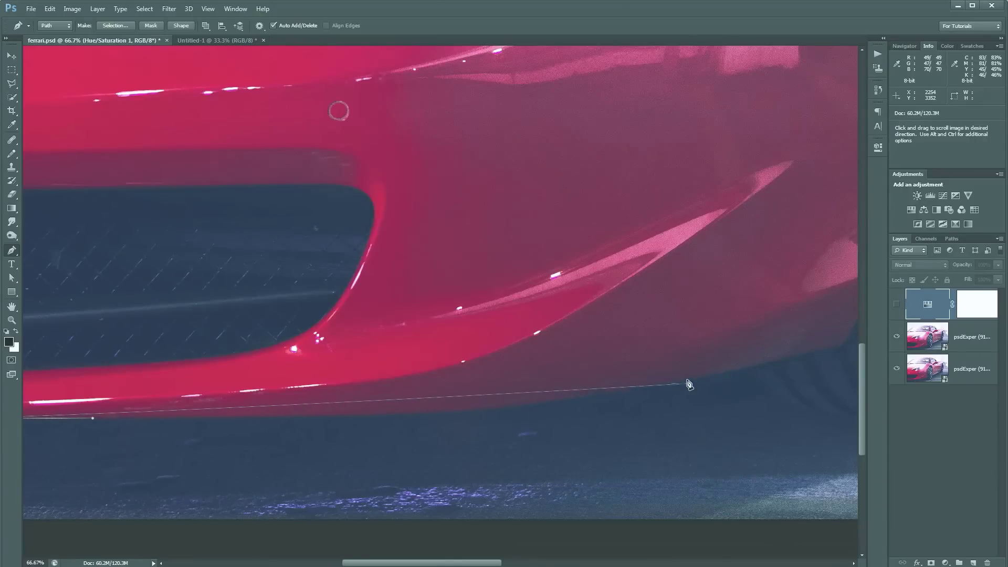
pyautogui.moveTo(670, 385); pyautogui.dragTo(774, 350)
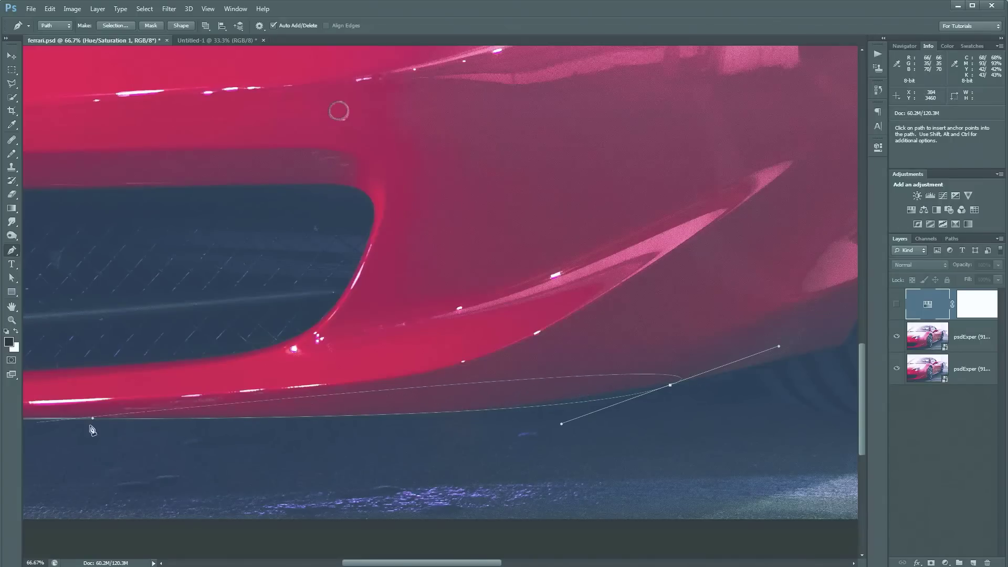
# Step: Realign the last anchor's outgoing handle with the bumper's lower edge and place a corner anchor where that edge meets the front tire
pyautogui.moveTo(775, 367); pyautogui.dragTo(307, 421)
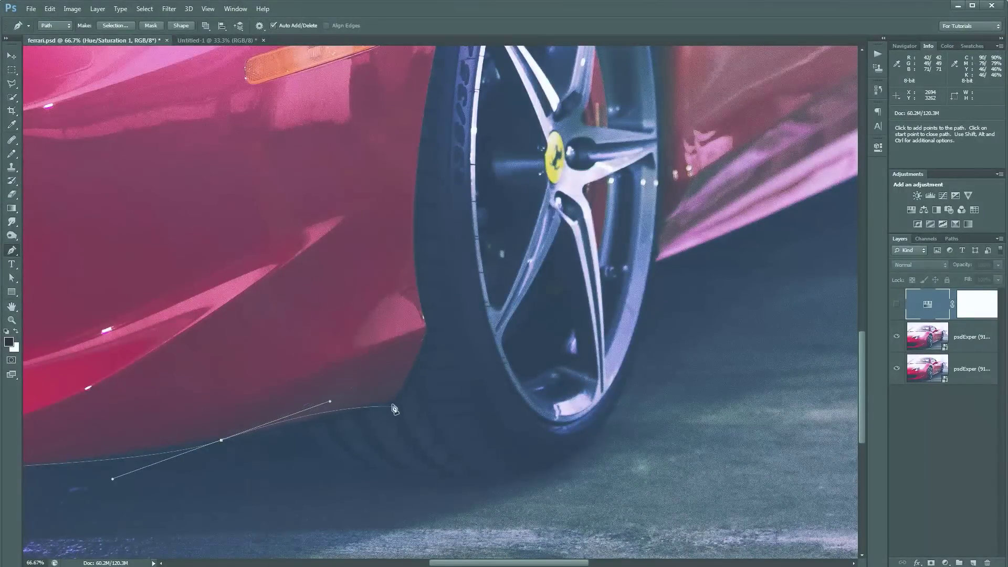
pyautogui.moveTo(397, 400); pyautogui.dragTo(476, 369)
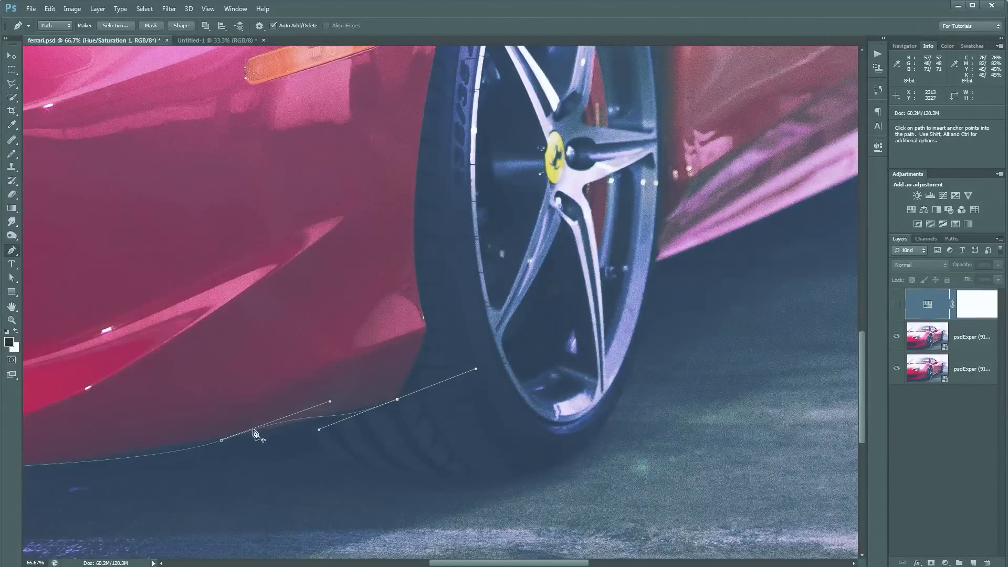
pyautogui.hotkey('ctrl', 'z')
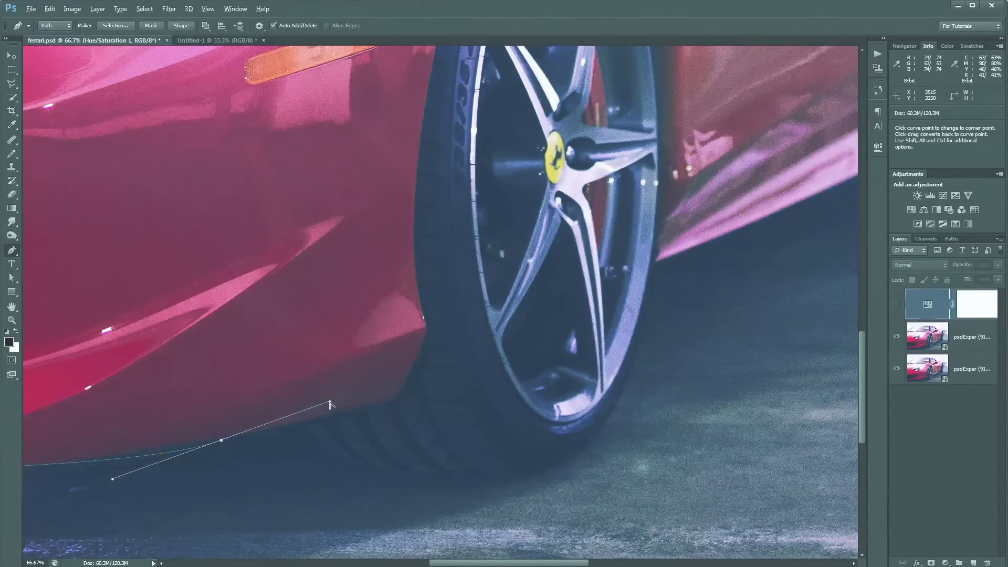
pyautogui.moveTo(330, 404); pyautogui.dragTo(323, 426)
pyautogui.click(392, 401)
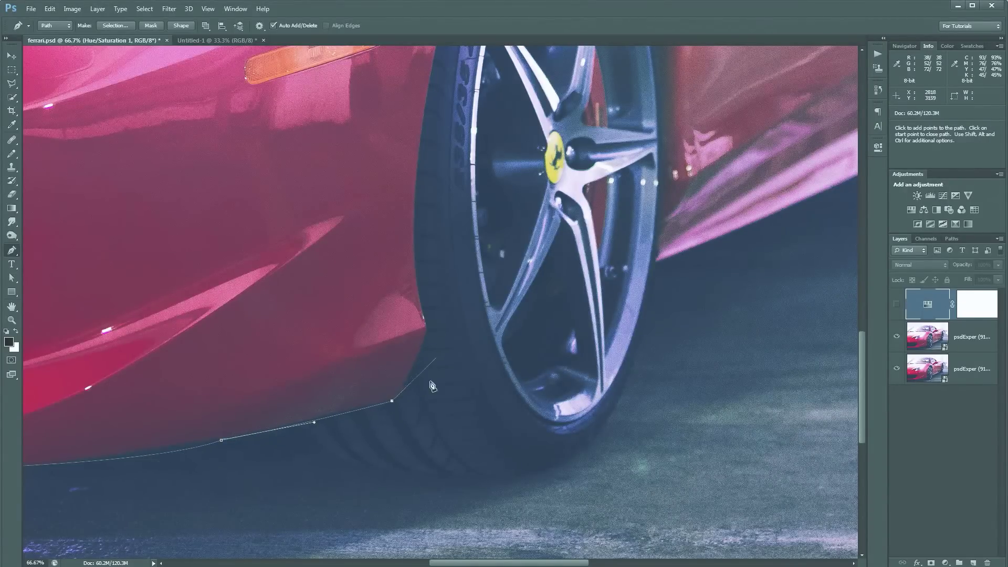
# Step: Place an anchor at the bumper's rear tip beside the tire and remove its outgoing direction handle
pyautogui.click(426, 332)
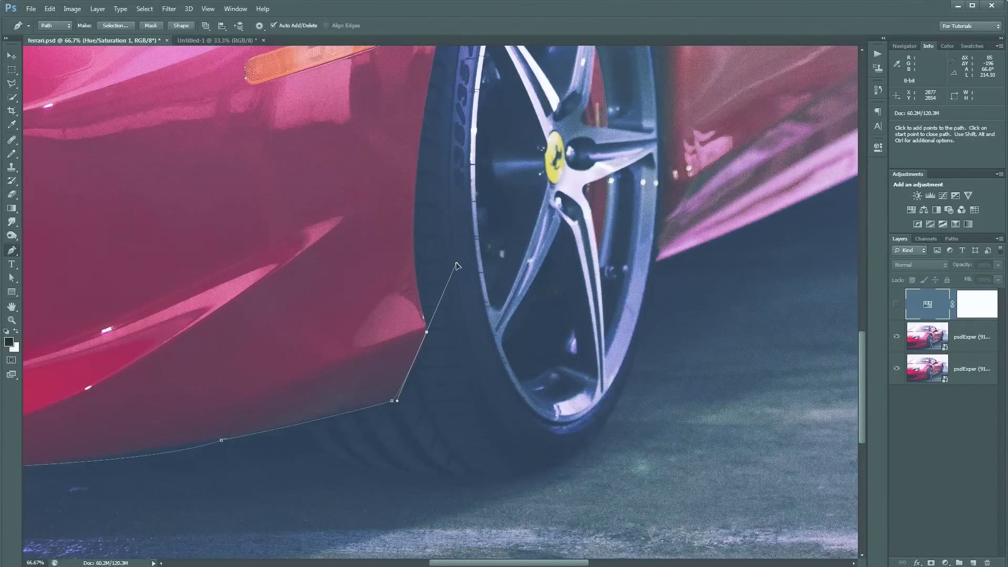
pyautogui.click(454, 264)
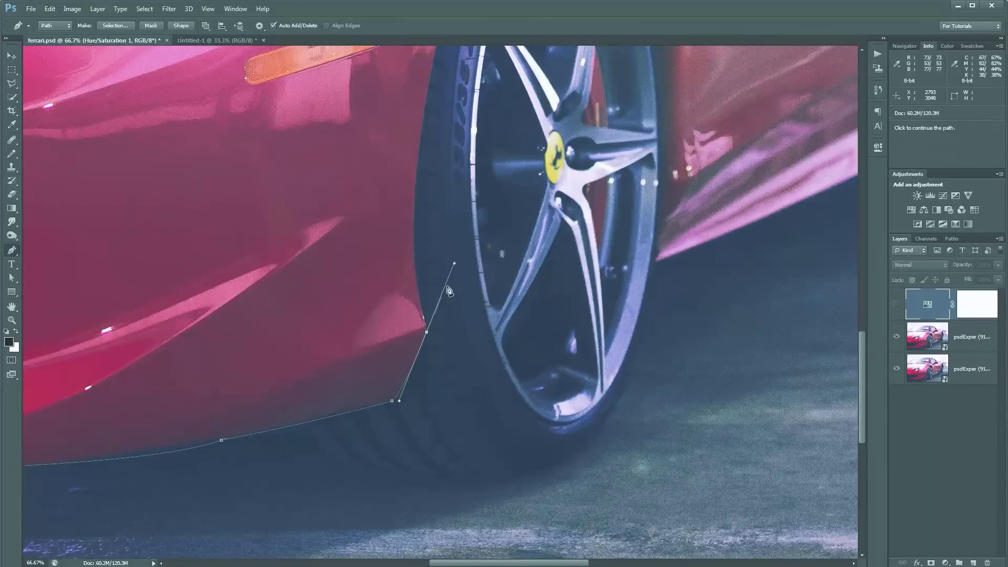
pyautogui.moveTo(438, 292); pyautogui.dragTo(338, 385)
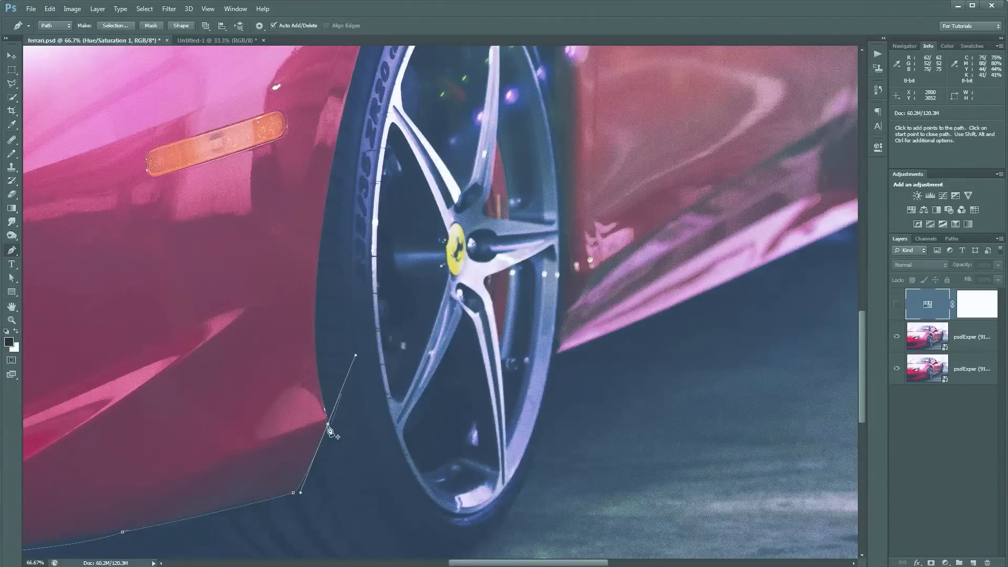
pyautogui.press('alt')
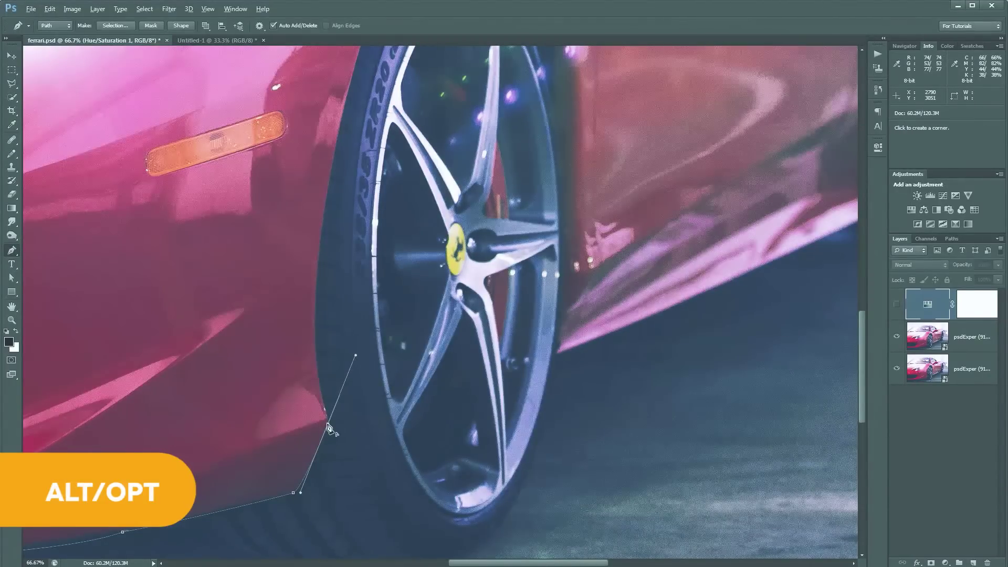
# Step: Add a smooth anchor partway up the front side of the wheel arch, with long handles bending the segment along the fender edge
pyautogui.press('space')
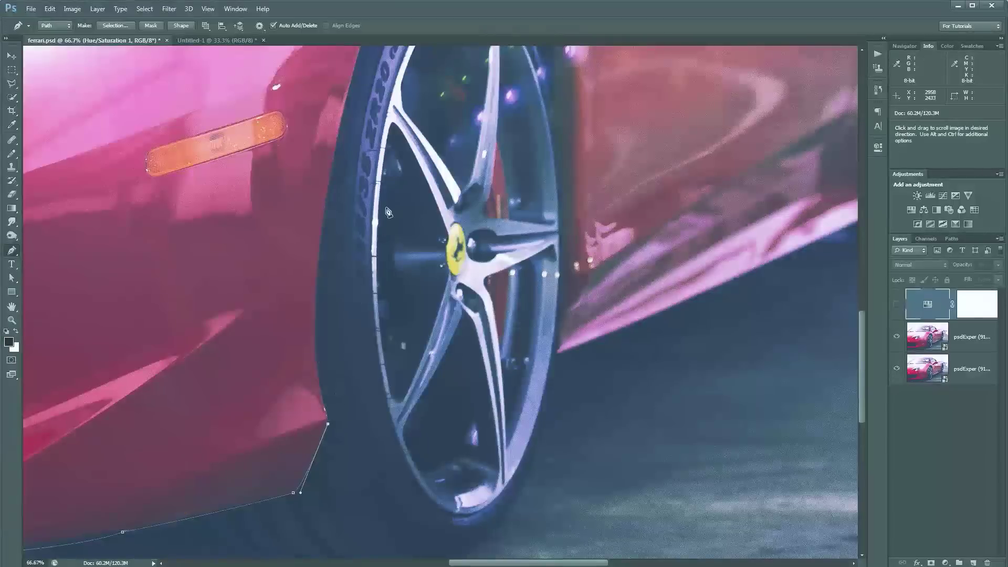
pyautogui.moveTo(361, 250); pyautogui.dragTo(274, 427)
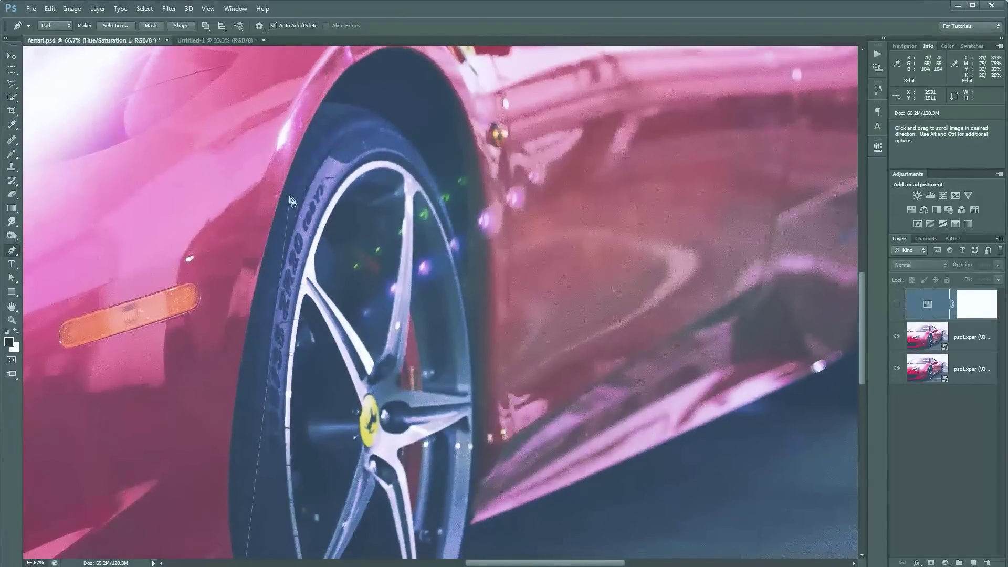
pyautogui.hotkey('ctrl', '-')
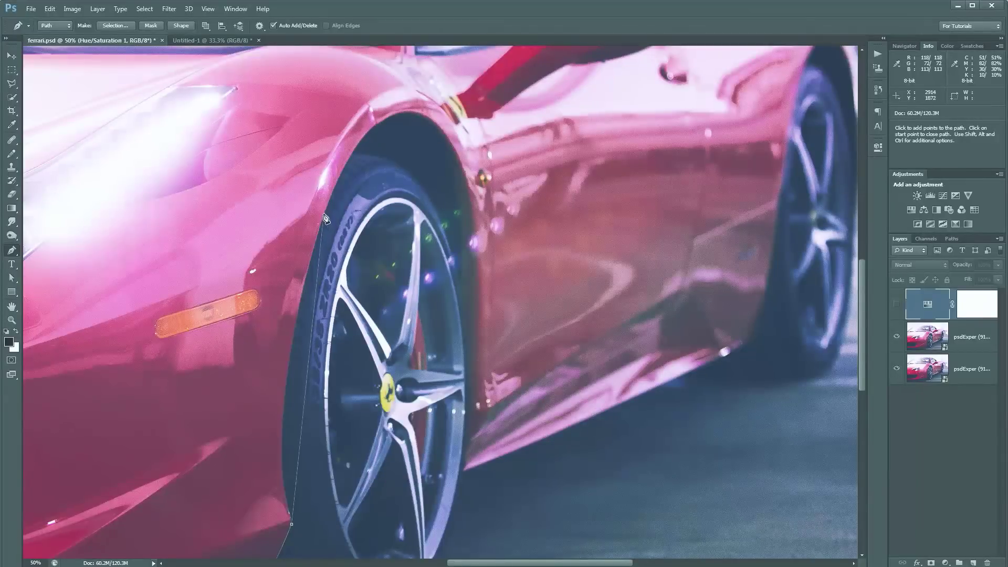
pyautogui.moveTo(324, 214); pyautogui.dragTo(389, 48)
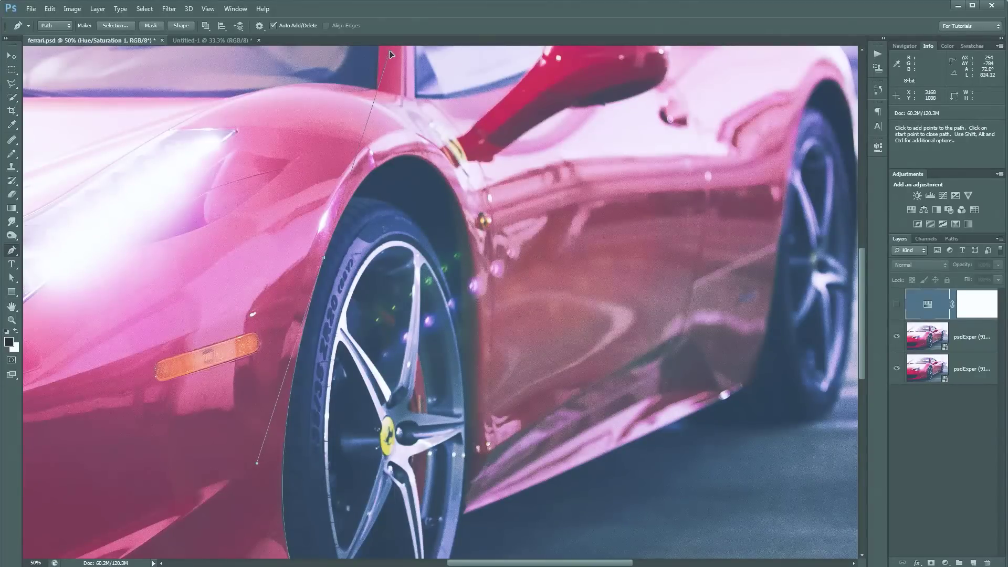
# Step: Carry the path over the front wheel arch and place a smooth anchor on its rear side
pyautogui.moveTo(312, 383); pyautogui.dragTo(303, 276)
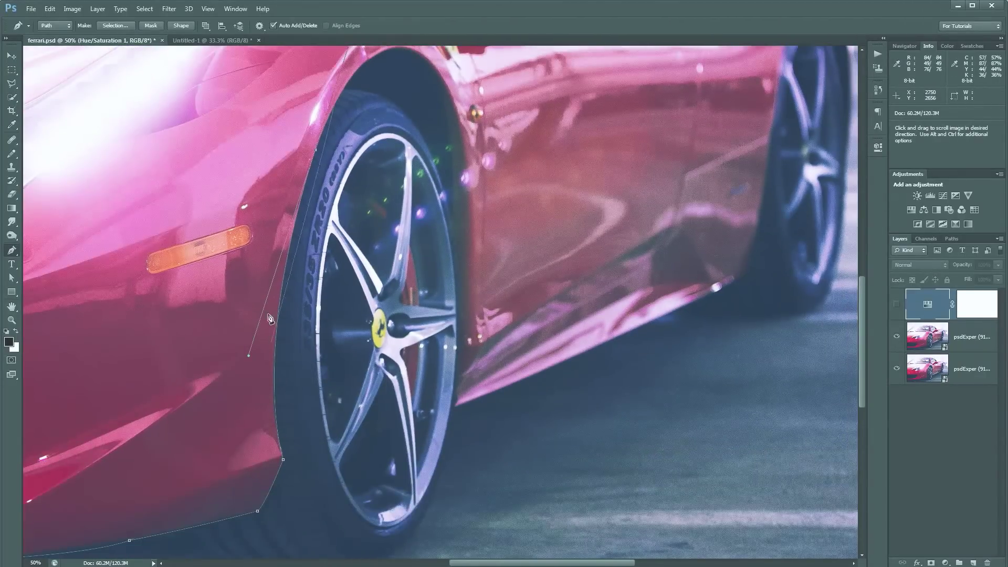
pyautogui.moveTo(306, 232); pyautogui.dragTo(239, 388)
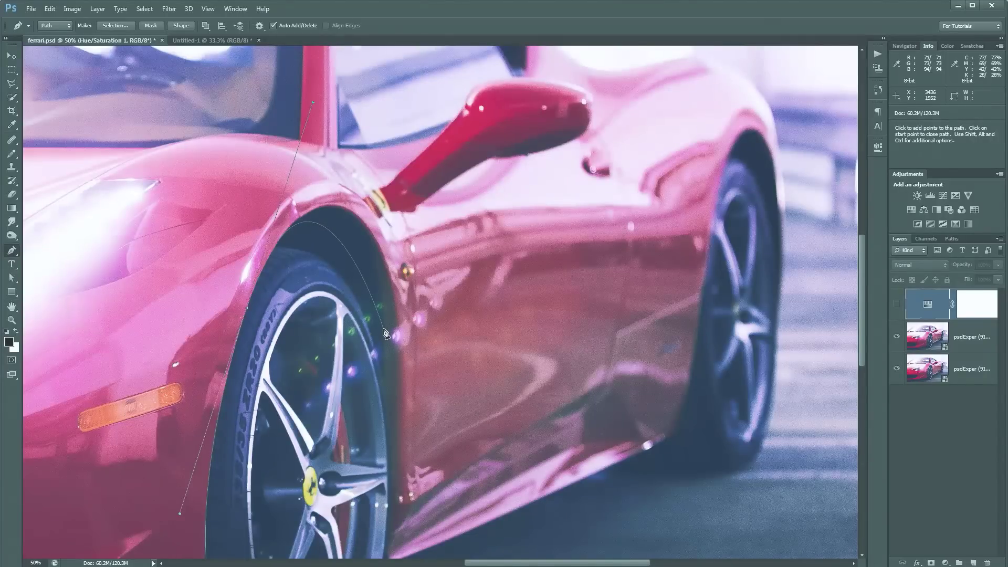
pyautogui.moveTo(383, 332); pyautogui.dragTo(375, 409)
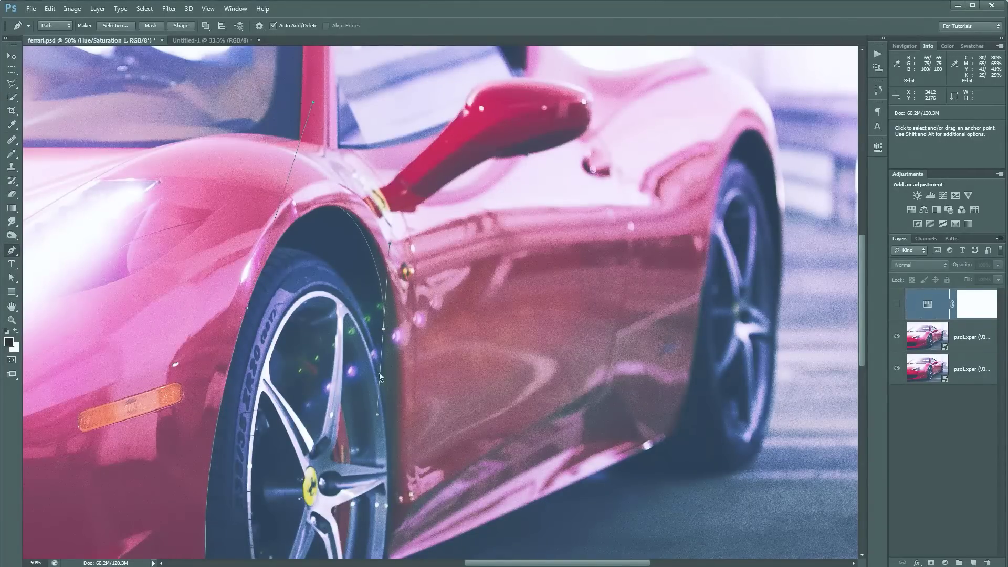
pyautogui.hotkey('ctrl', 'z')
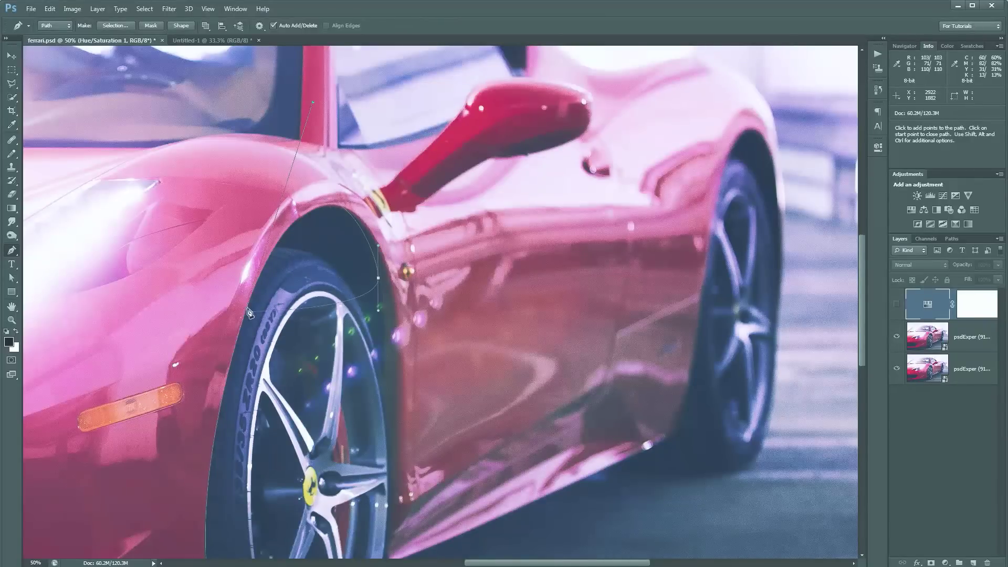
# Step: Fit the curve to the top of the wheel arch by shortening the front anchor's outgoing handle and extending the rear anchor's incoming handle
pyautogui.hotkey('ctrl', '+')
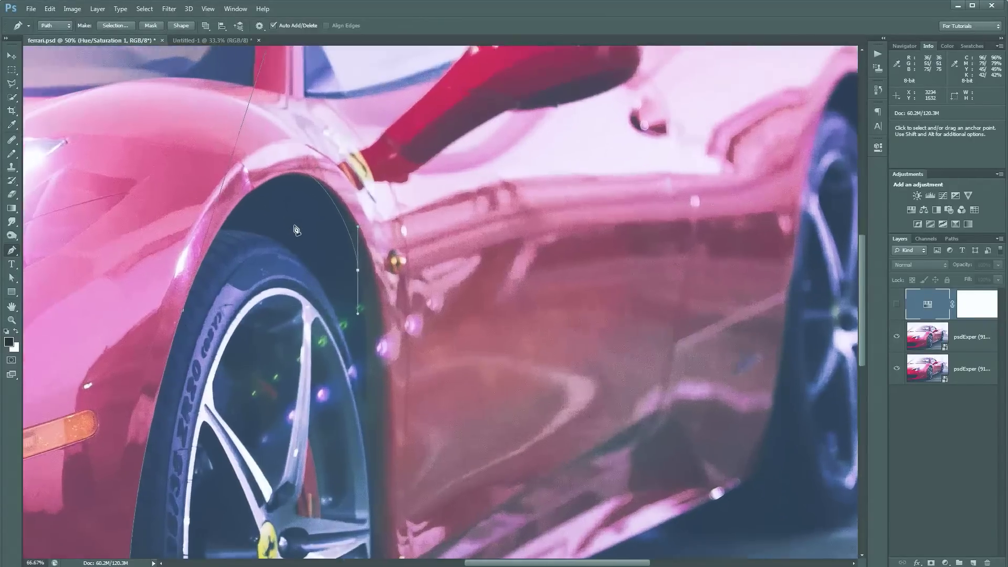
pyautogui.hotkey('ctrl', '+')
pyautogui.moveTo(285, 212); pyautogui.dragTo(616, 290)
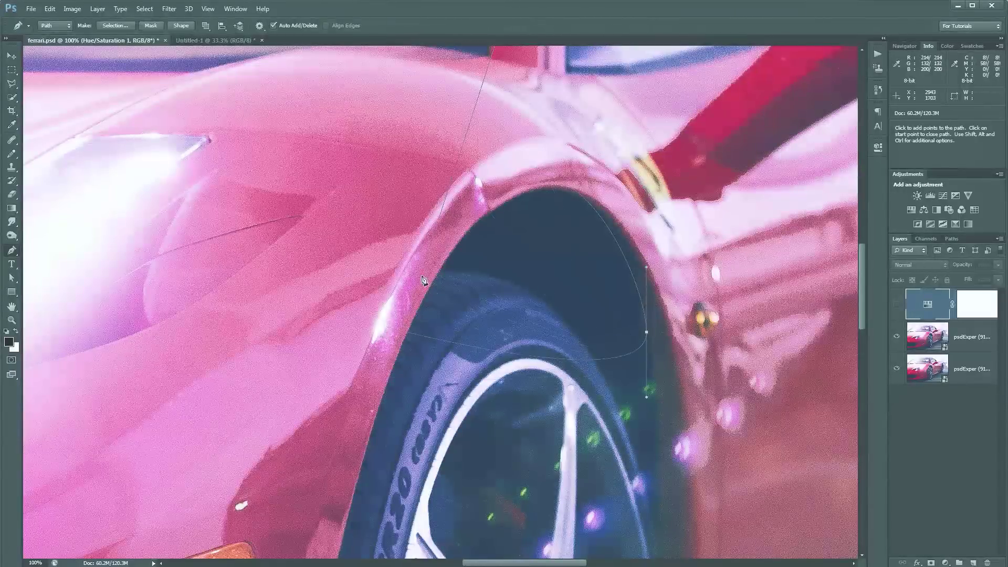
pyautogui.moveTo(424, 280); pyautogui.dragTo(365, 417)
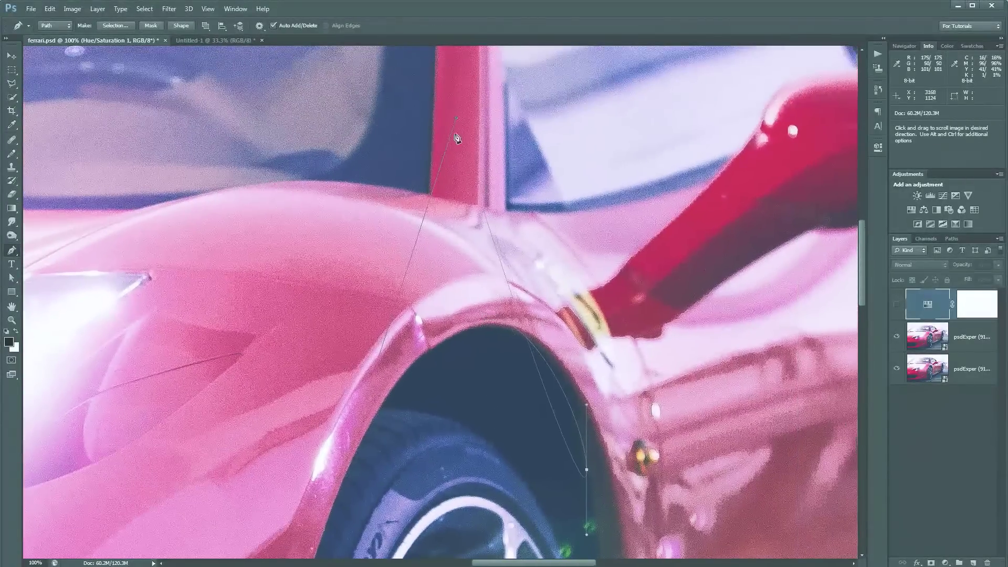
pyautogui.scroll(-3, 471, 52)
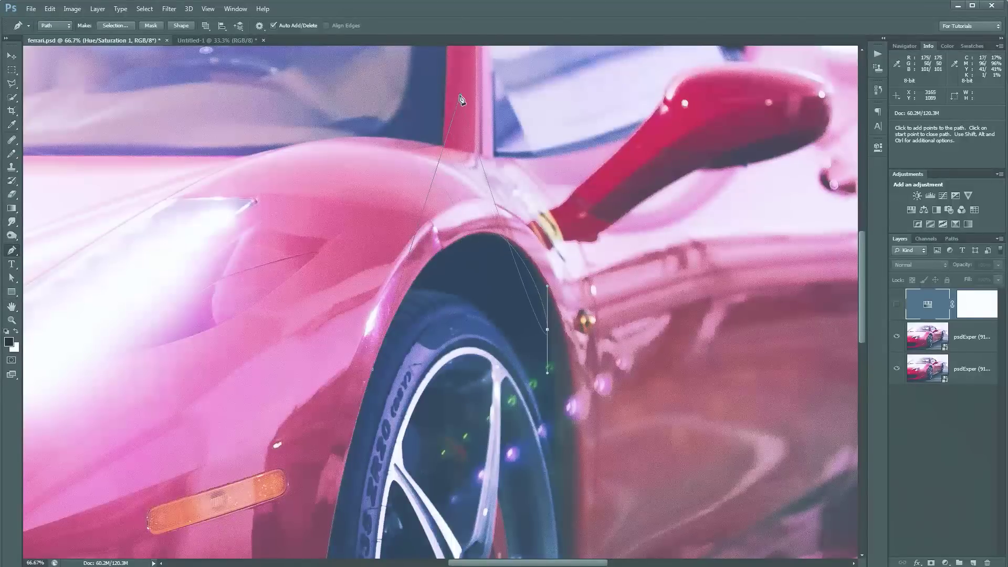
pyautogui.moveTo(460, 98); pyautogui.dragTo(423, 185)
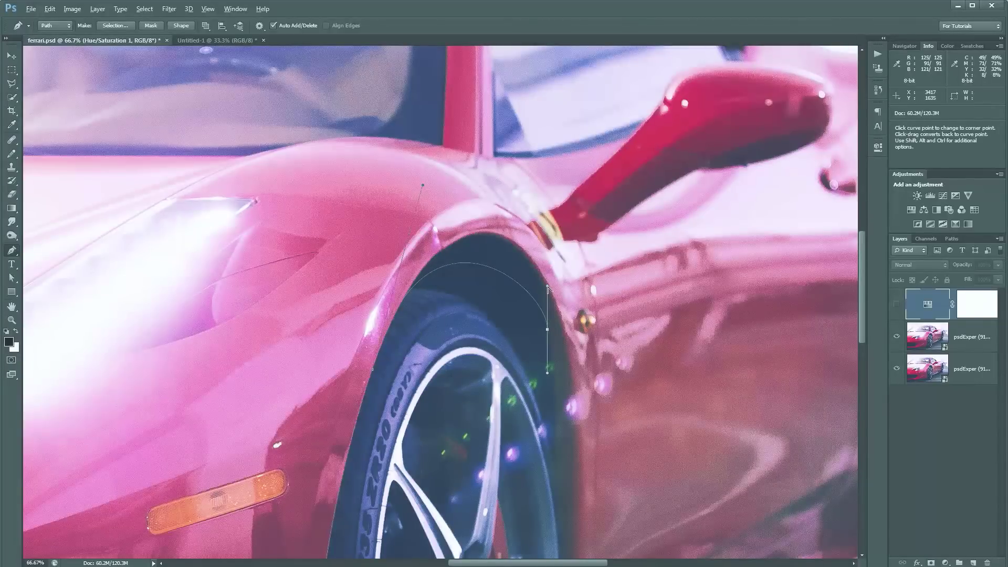
pyautogui.moveTo(548, 287); pyautogui.dragTo(552, 210)
# Step: Place a smooth anchor farther down the rear side of the front wheel arch and remove its outgoing direction handle
pyautogui.moveTo(621, 437); pyautogui.dragTo(412, 272)
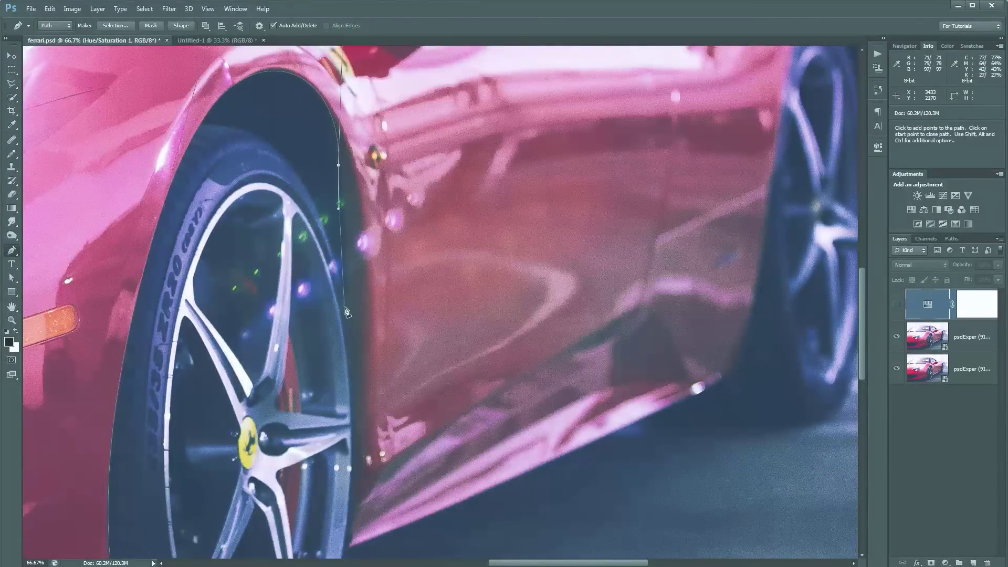
pyautogui.moveTo(346, 304); pyautogui.dragTo(343, 419)
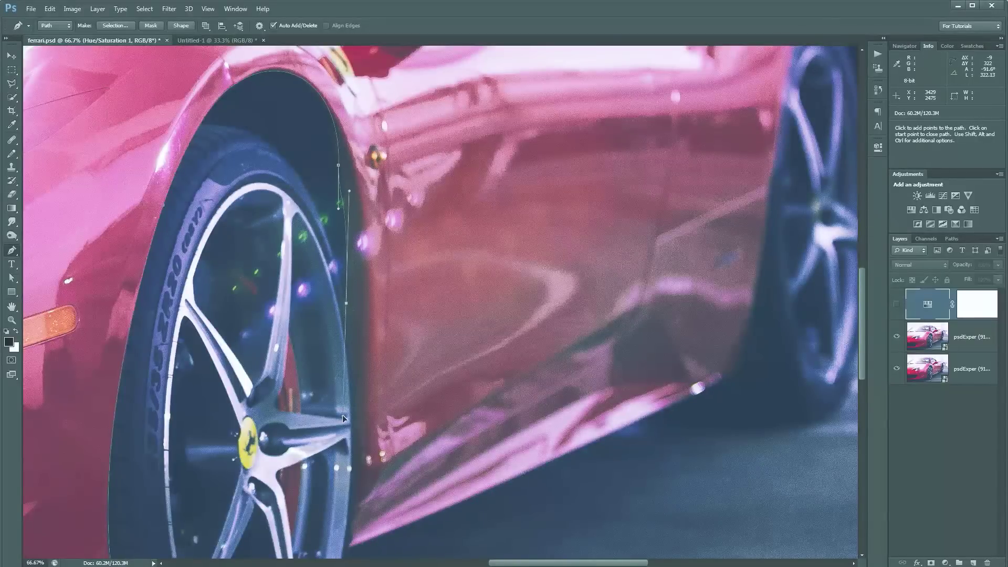
pyautogui.keyDown('alt'); pyautogui.click(347, 304); pyautogui.keyUp('alt')
# Step: Curve the path down to a corner anchor at the side sill's front tip and add a straight segment to the sill's rear end
pyautogui.moveTo(372, 373); pyautogui.dragTo(409, 248)
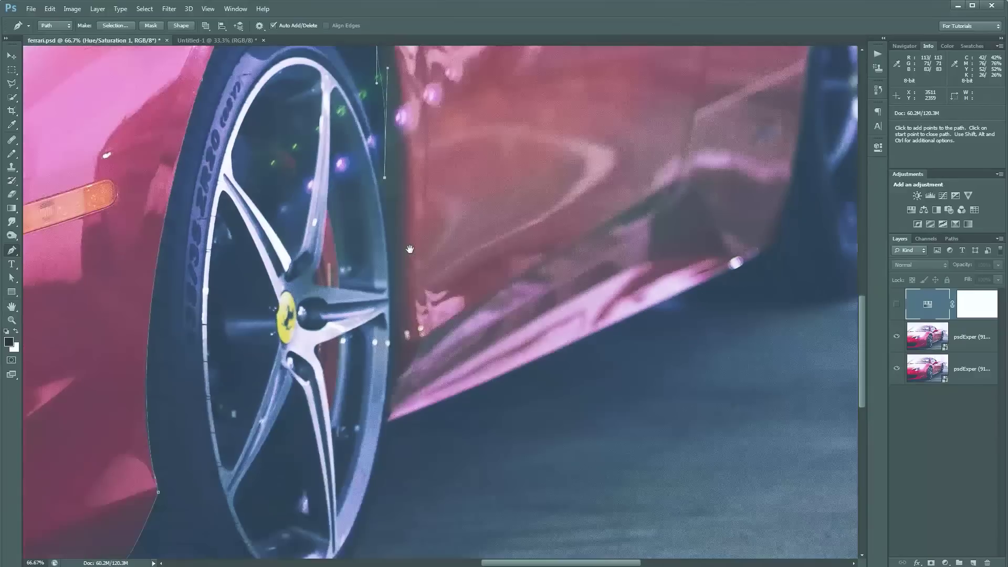
pyautogui.moveTo(389, 421); pyautogui.dragTo(370, 551)
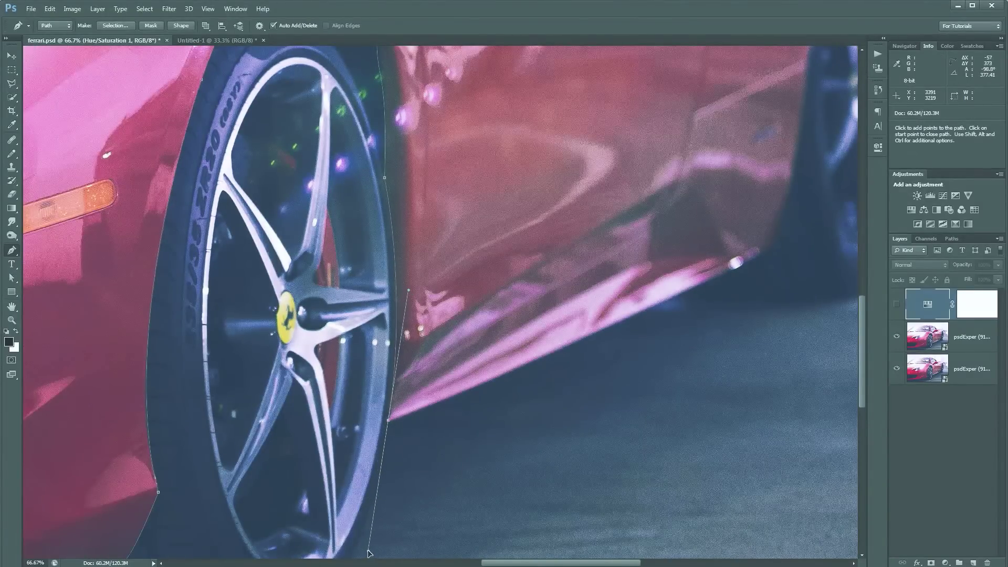
pyautogui.moveTo(465, 441); pyautogui.dragTo(441, 326)
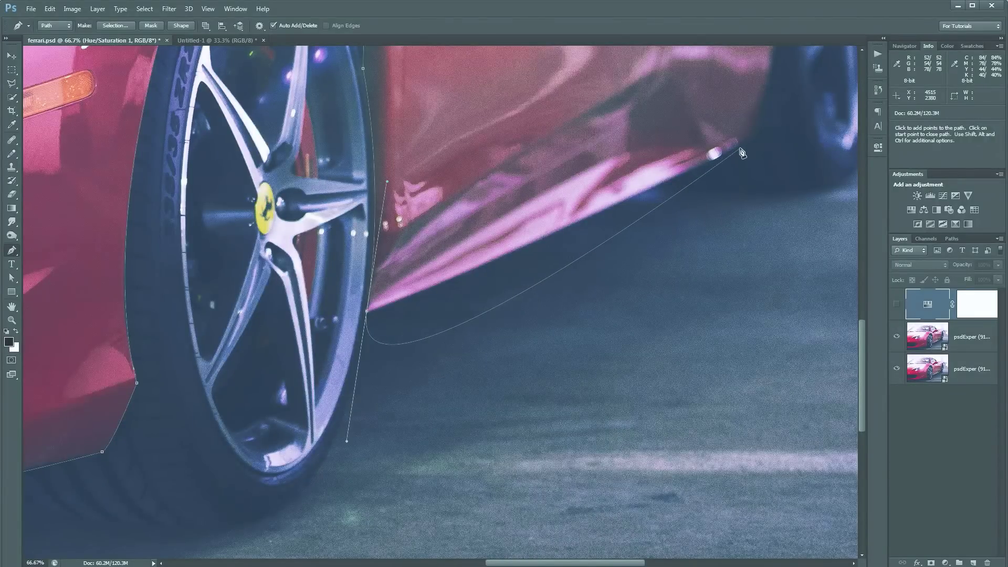
pyautogui.keyDown('alt'); pyautogui.click(366, 311); pyautogui.keyUp('alt')
pyautogui.click(368, 315)
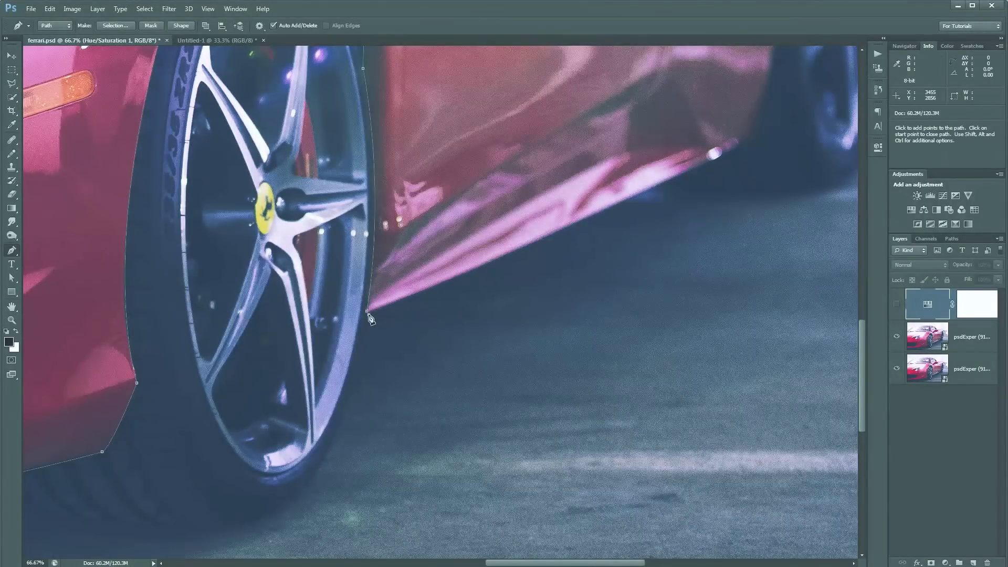
pyautogui.click(740, 148)
# Step: Continue the path around the rear wheel arch and the rear fender, removing the last anchor's outgoing handle
pyautogui.moveTo(740, 148); pyautogui.dragTo(570, 412)
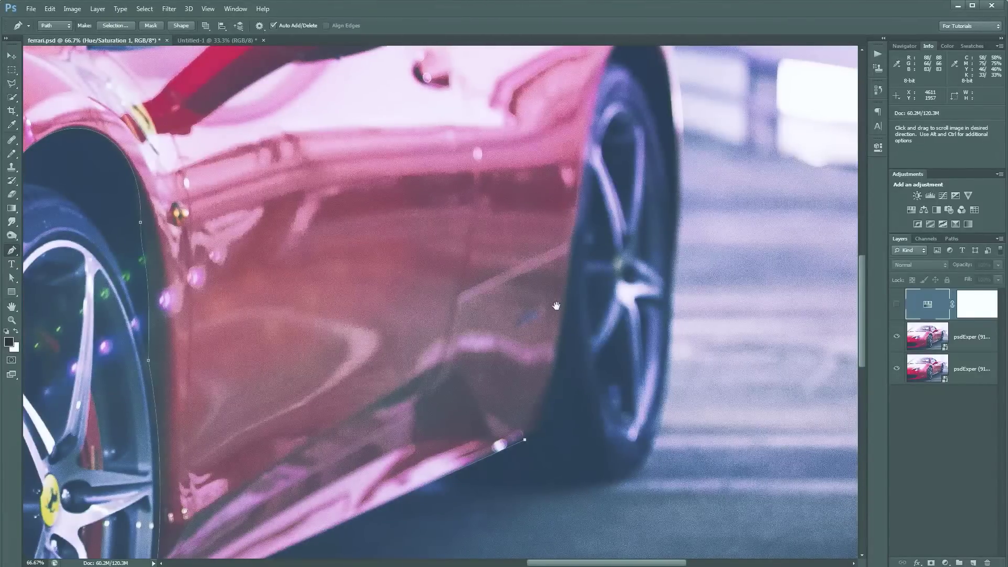
pyautogui.moveTo(554, 301); pyautogui.dragTo(605, 313)
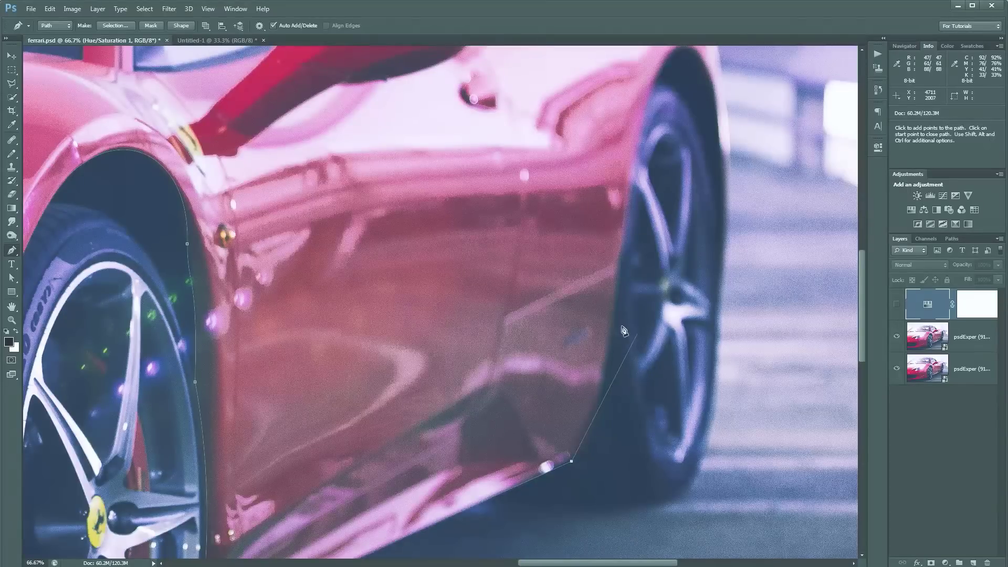
pyautogui.moveTo(370, 281); pyautogui.dragTo(820, 283)
pyautogui.moveTo(340, 245); pyautogui.dragTo(545, 248)
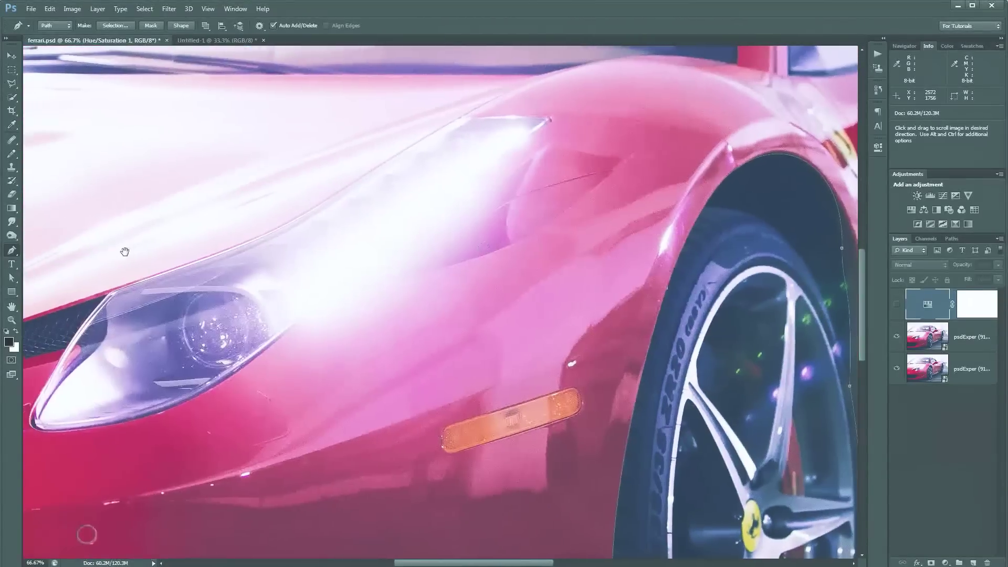
pyautogui.moveTo(787, 252); pyautogui.dragTo(112, 239)
pyautogui.moveTo(646, 248); pyautogui.dragTo(471, 286)
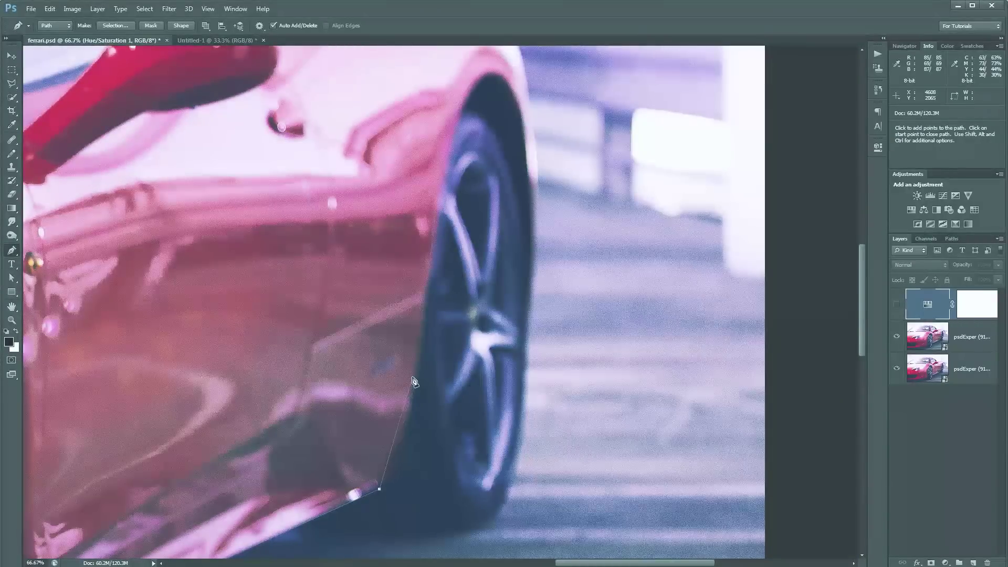
pyautogui.moveTo(419, 375); pyautogui.dragTo(312, 287)
pyautogui.moveTo(362, 118); pyautogui.dragTo(402, 95)
pyautogui.moveTo(405, 305); pyautogui.dragTo(353, 410)
pyautogui.keyDown('alt'); pyautogui.click(405, 304); pyautogui.keyUp('alt')
# Step: Place a corner anchor at the peak of the rear haunch and curve the path into the dip behind the side window
pyautogui.moveTo(343, 190); pyautogui.dragTo(511, 244)
pyautogui.moveTo(511, 244); pyautogui.dragTo(540, 315)
pyautogui.moveTo(453, 266); pyautogui.dragTo(417, 257)
pyautogui.keyDown('alt'); pyautogui.click(453, 266); pyautogui.keyUp('alt')
pyautogui.moveTo(301, 284); pyautogui.dragTo(513, 373)
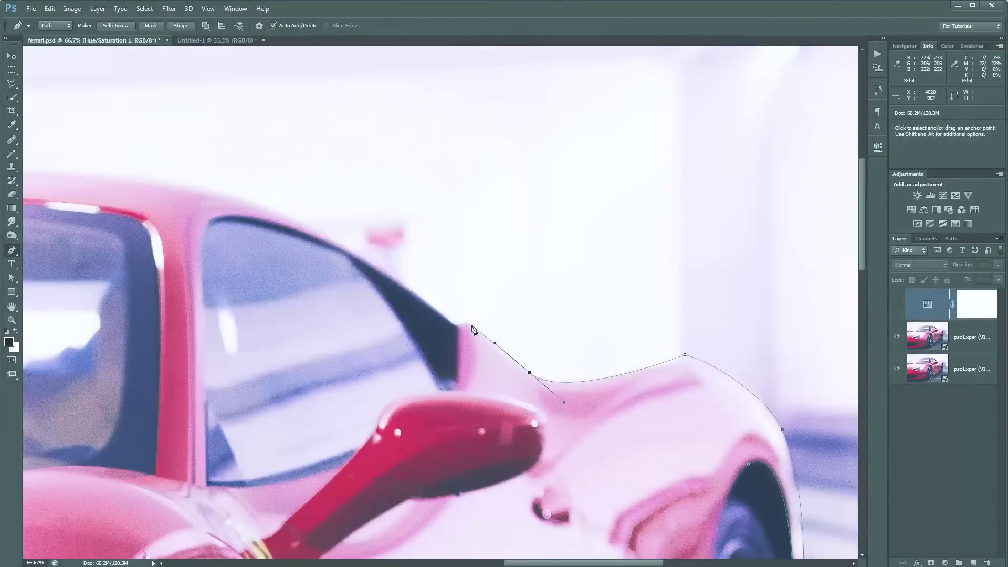
# Step: Trace the rear pillar and the side window's upper edge up onto the roof with smooth anchors
pyautogui.moveTo(466, 328); pyautogui.dragTo(345, 237)
pyautogui.moveTo(337, 234); pyautogui.dragTo(797, 290)
pyautogui.moveTo(315, 252); pyautogui.dragTo(370, 272)
pyautogui.moveTo(418, 255); pyautogui.dragTo(118, 286)
pyautogui.hotkey('ctrl', 'z')
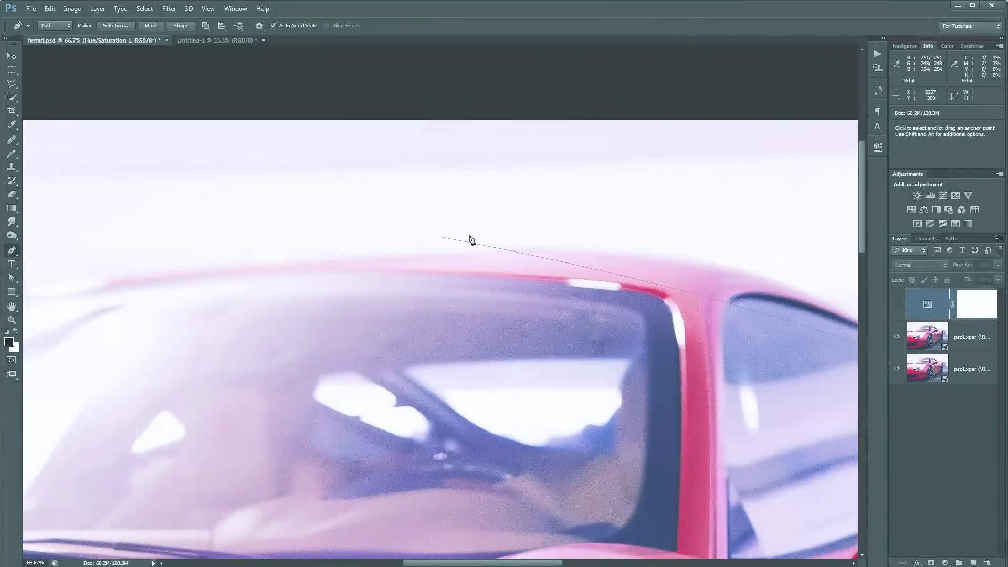
pyautogui.moveTo(531, 247); pyautogui.dragTo(274, 244)
# Step: Carry the path along the roofline and down the windshield edge toward the image's left border
pyautogui.moveTo(284, 309); pyautogui.dragTo(843, 204)
pyautogui.moveTo(480, 207); pyautogui.dragTo(288, 263)
pyautogui.moveTo(799, 152); pyautogui.dragTo(471, 225)
pyautogui.moveTo(381, 245); pyautogui.dragTo(848, 102)
pyautogui.moveTo(280, 205); pyautogui.dragTo(429, 161)
# Step: Run the path down just outside the canvas's left edge with straight segments to beside the bumper's lower edge
pyautogui.moveTo(131, 361); pyautogui.dragTo(39, 463)
pyautogui.moveTo(159, 428); pyautogui.dragTo(22, 204)
pyautogui.moveTo(105, 499); pyautogui.dragTo(337, 158)
pyautogui.moveTo(226, 420); pyautogui.dragTo(225, 142)
pyautogui.click(230, 149)
pyautogui.click(219, 257)
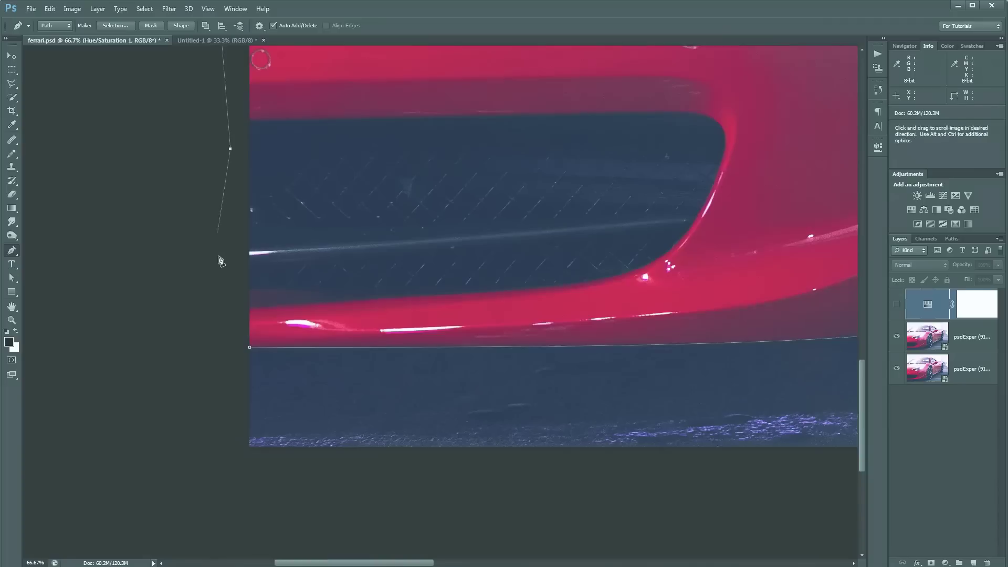
pyautogui.click(224, 332)
pyautogui.click(229, 369)
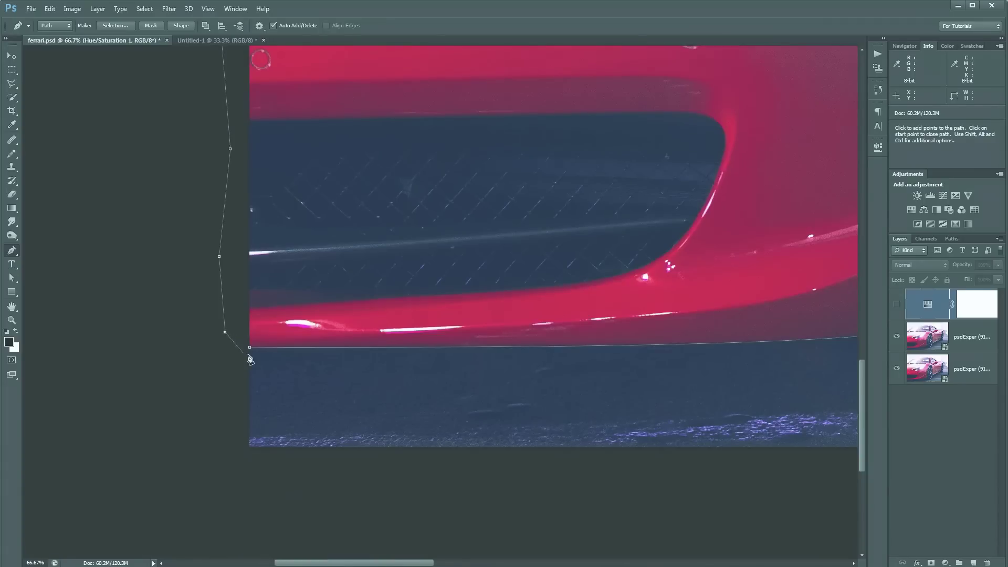
# Step: Close the path on its starting anchor under the bumper with a corner instead of a curve
pyautogui.click(224, 332)
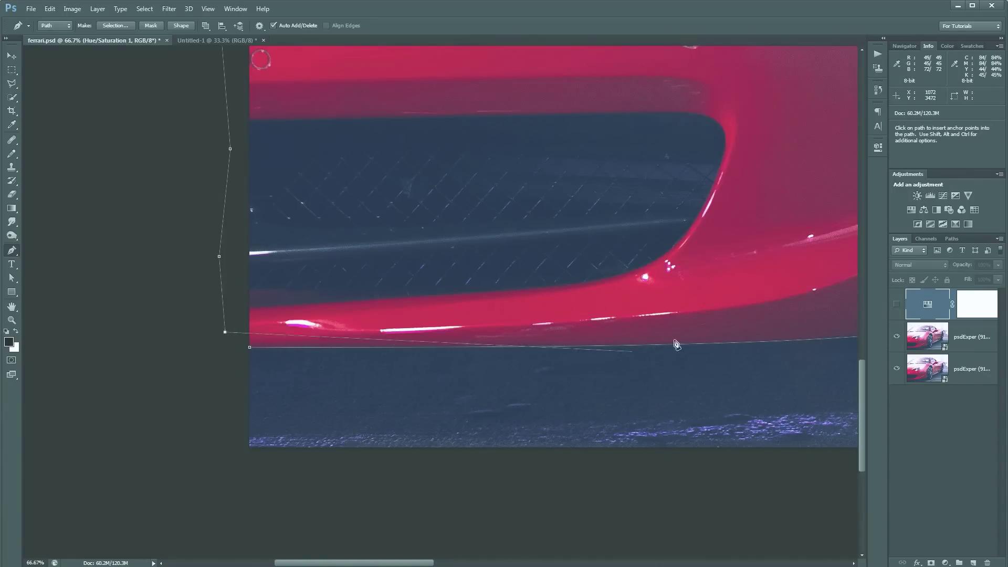
pyautogui.moveTo(717, 326); pyautogui.dragTo(593, 371)
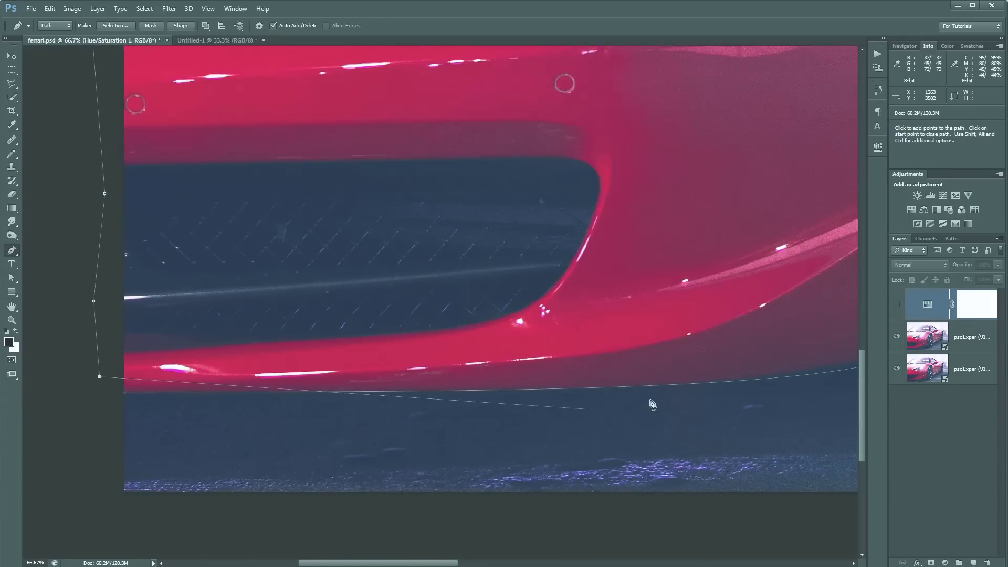
pyautogui.moveTo(728, 338); pyautogui.dragTo(586, 350)
pyautogui.moveTo(260, 382); pyautogui.dragTo(929, 361)
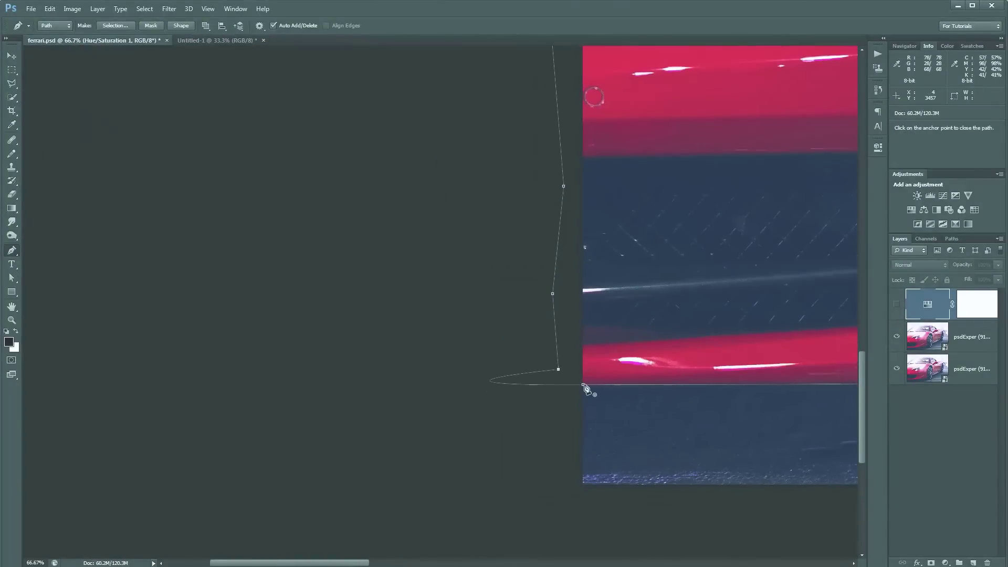
pyautogui.moveTo(594, 407); pyautogui.dragTo(552, 360)
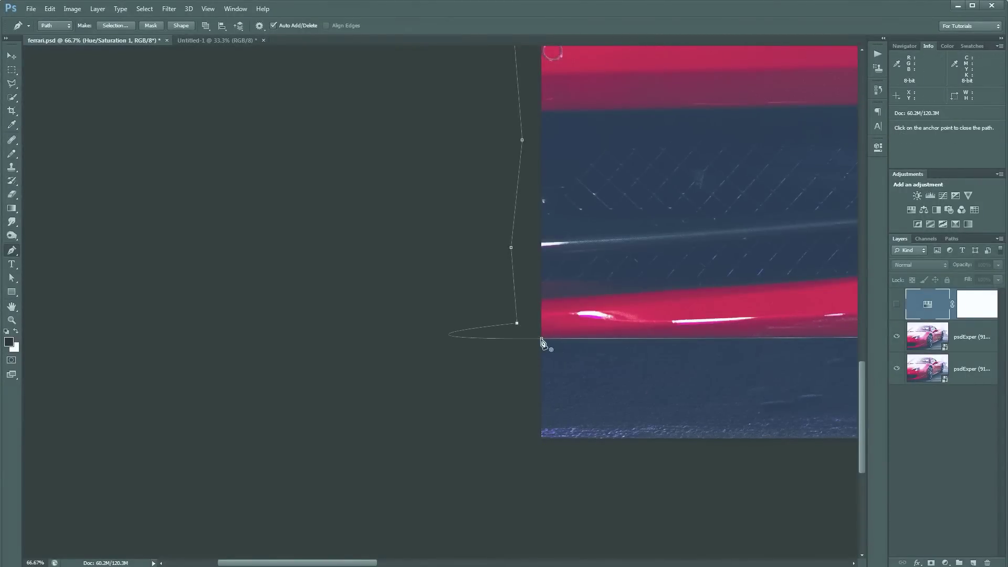
pyautogui.click(542, 340)
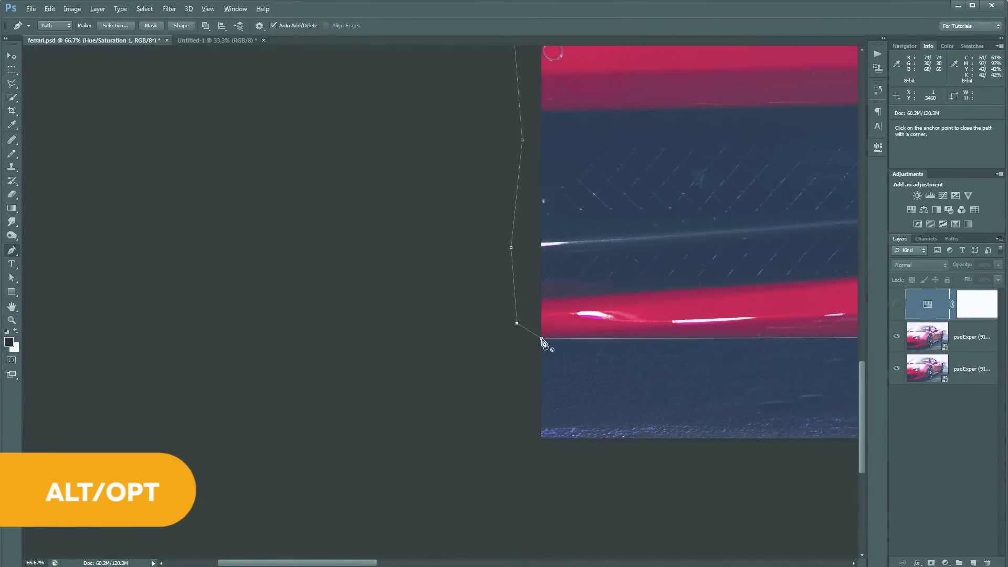
pyautogui.keyDown('alt'); pyautogui.click(542, 340); pyautogui.keyUp('alt')
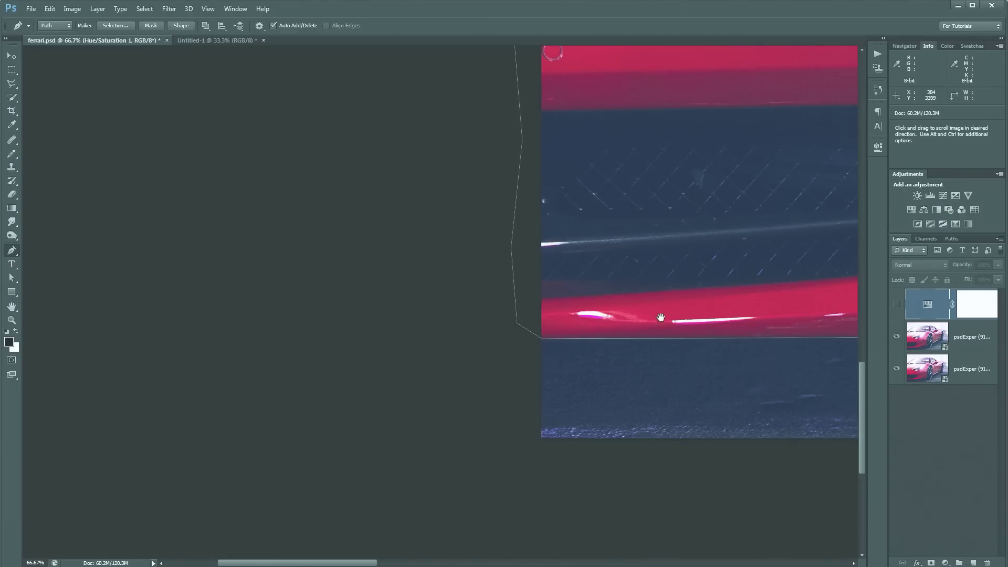
# Step: Examine the closed outline around the whole car, and inspect the front grille opening up close
pyautogui.moveTo(675, 319); pyautogui.dragTo(398, 383)
pyautogui.hotkey('ctrl', '-')
pyautogui.hotkey('ctrl', '-')
pyautogui.hotkey('ctrl', '-')
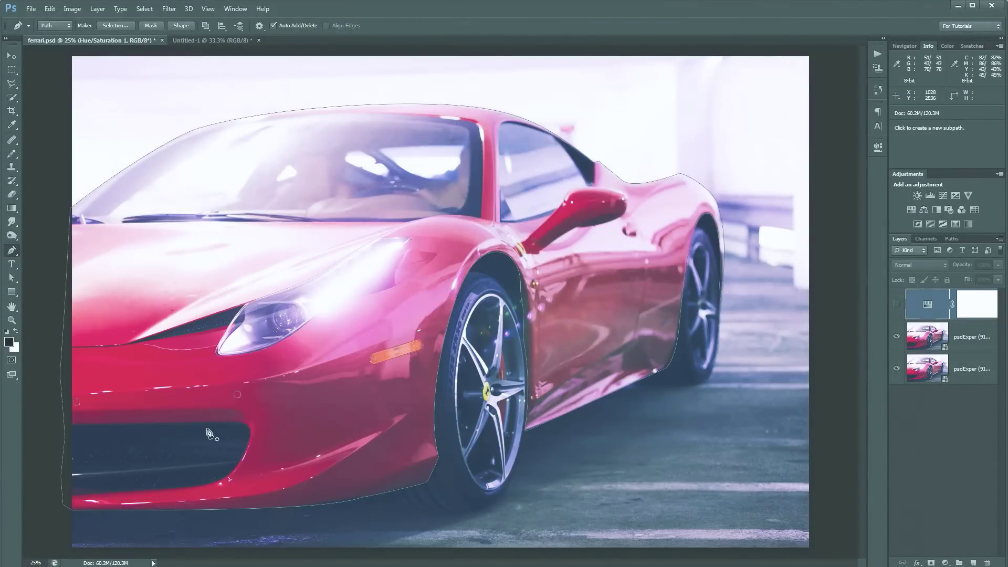
pyautogui.press('space')
pyautogui.press('z')
pyautogui.click(159, 448)
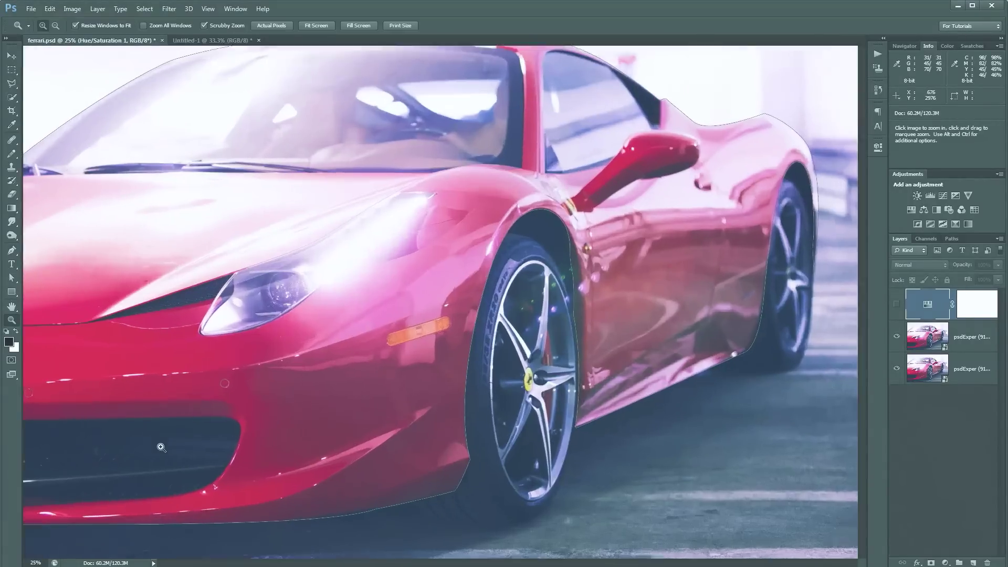
pyautogui.click(160, 448)
pyautogui.click(160, 448)
pyautogui.press('space')
pyautogui.moveTo(236, 412); pyautogui.dragTo(576, 321)
pyautogui.moveTo(671, 443); pyautogui.dragTo(652, 401)
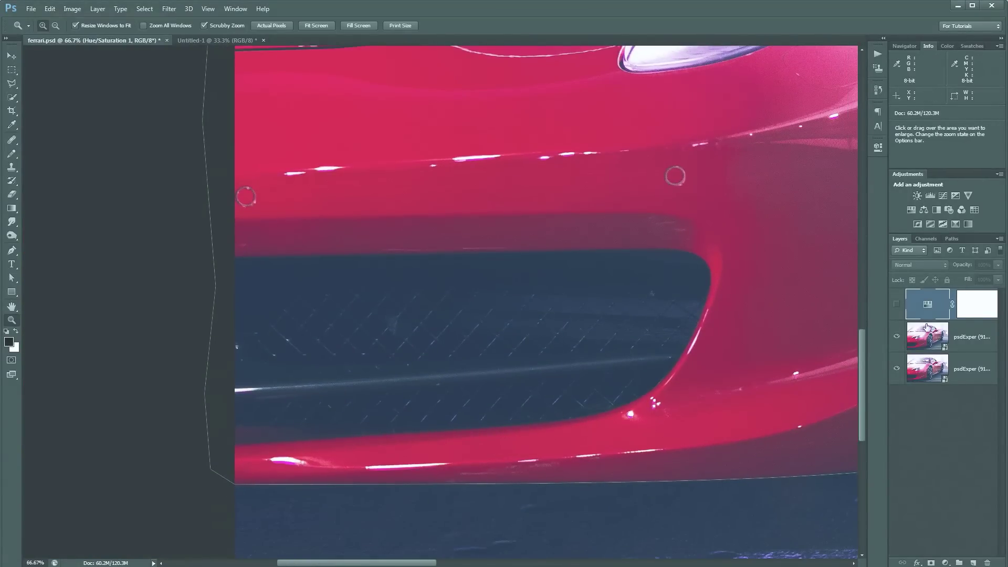
# Step: Set the Pen tool's path operation to Subtract Front Shape and display the work path's thumbnail
pyautogui.click(12, 251)
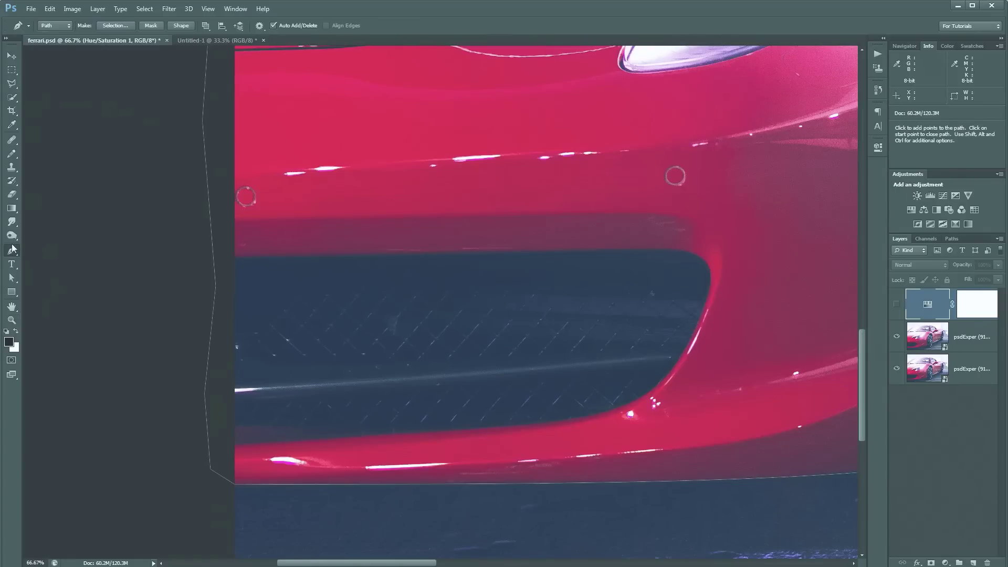
pyautogui.click(205, 30)
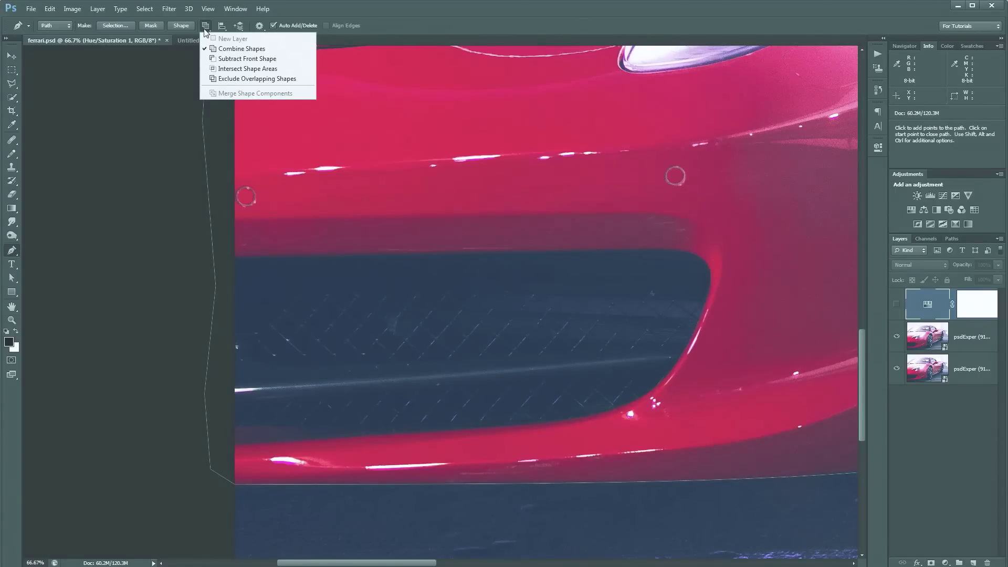
pyautogui.click(239, 62)
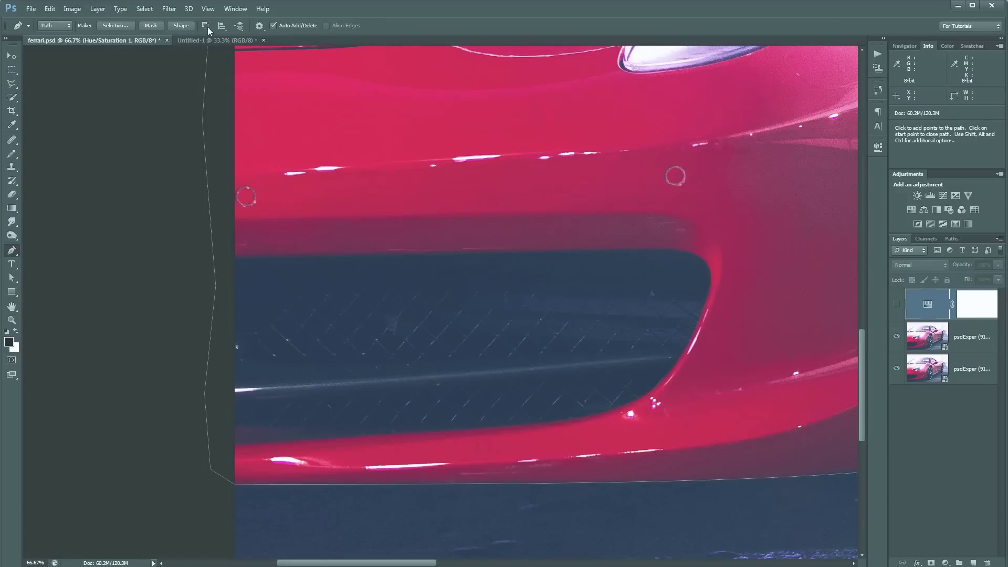
pyautogui.click(950, 239)
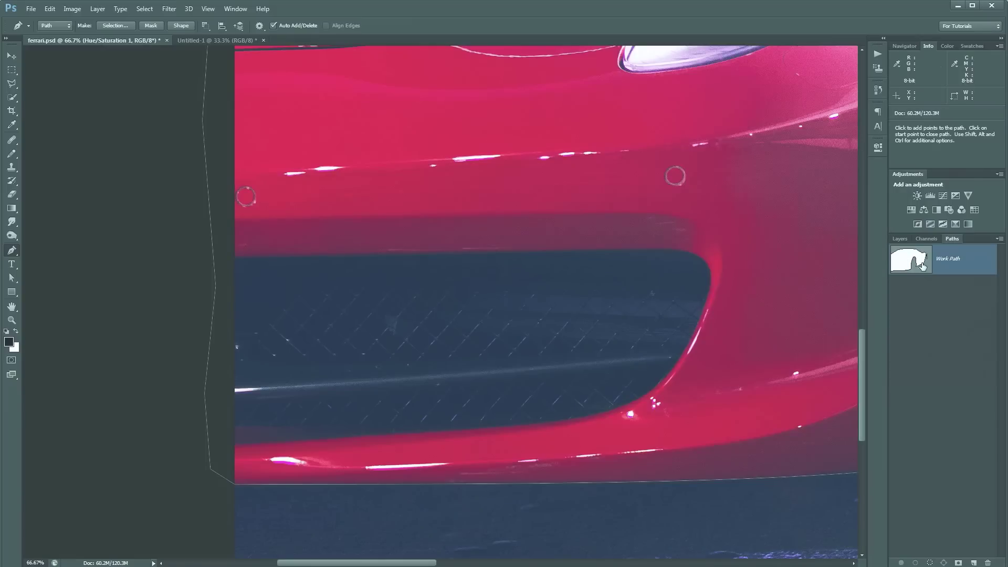
# Step: Try subtracting from the car path with a closed four-sided subpath spanning the image across the car's middle
pyautogui.hotkey('ctrl', '-')
pyautogui.hotkey('ctrl', '-')
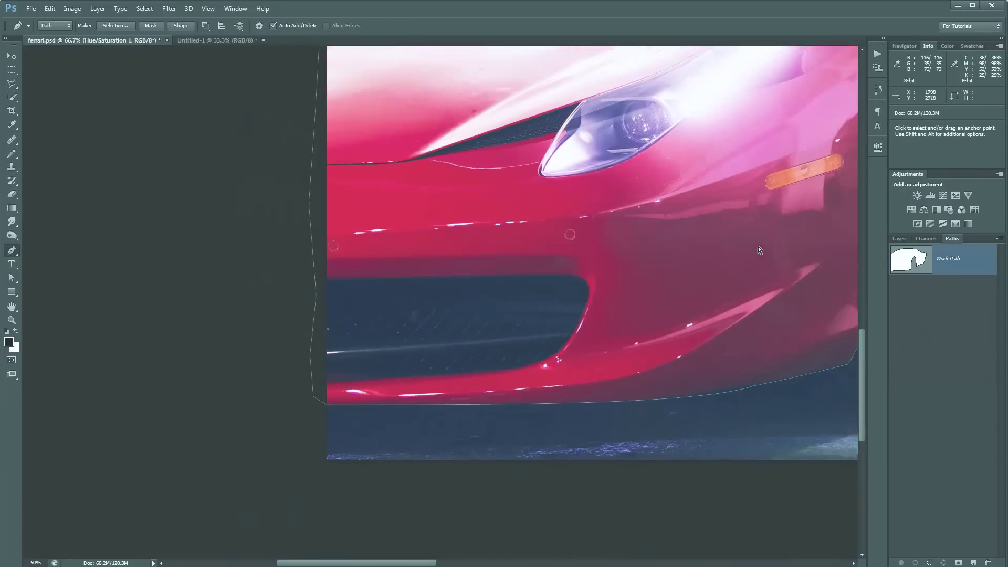
pyautogui.moveTo(758, 247); pyautogui.dragTo(622, 346)
pyautogui.hotkey('ctrl', '-')
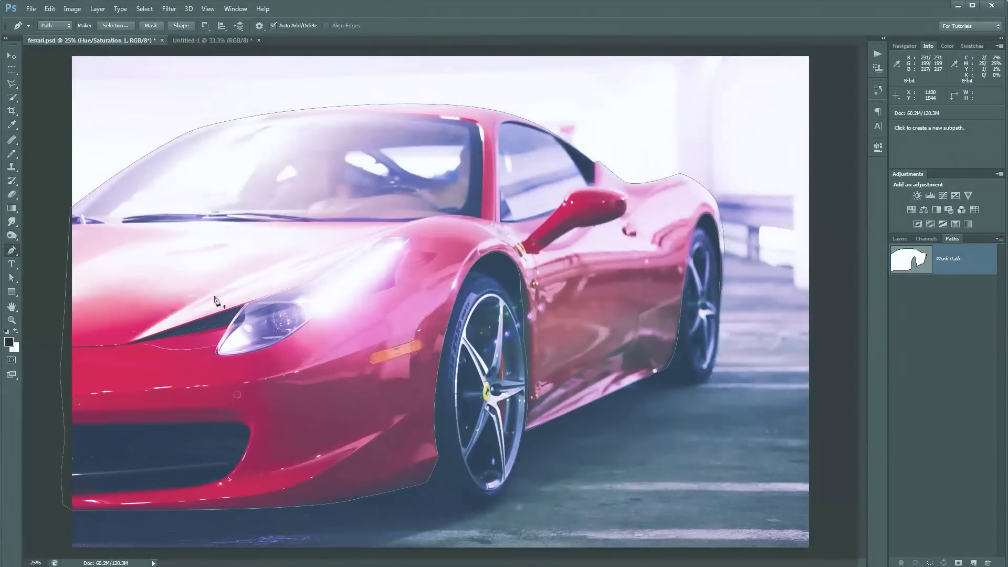
pyautogui.click(43, 210)
pyautogui.click(794, 191)
pyautogui.click(803, 443)
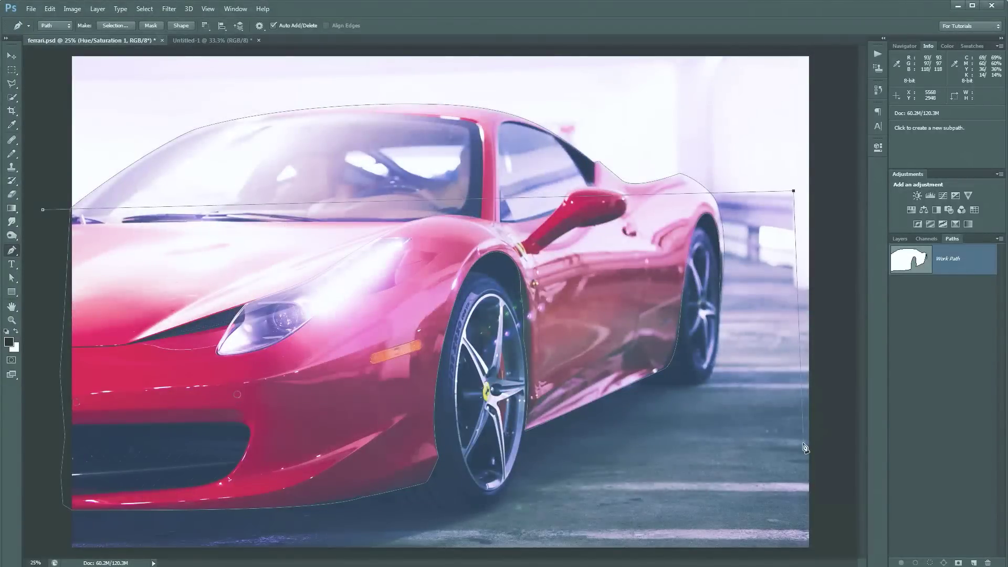
pyautogui.click(76, 403)
pyautogui.click(58, 416)
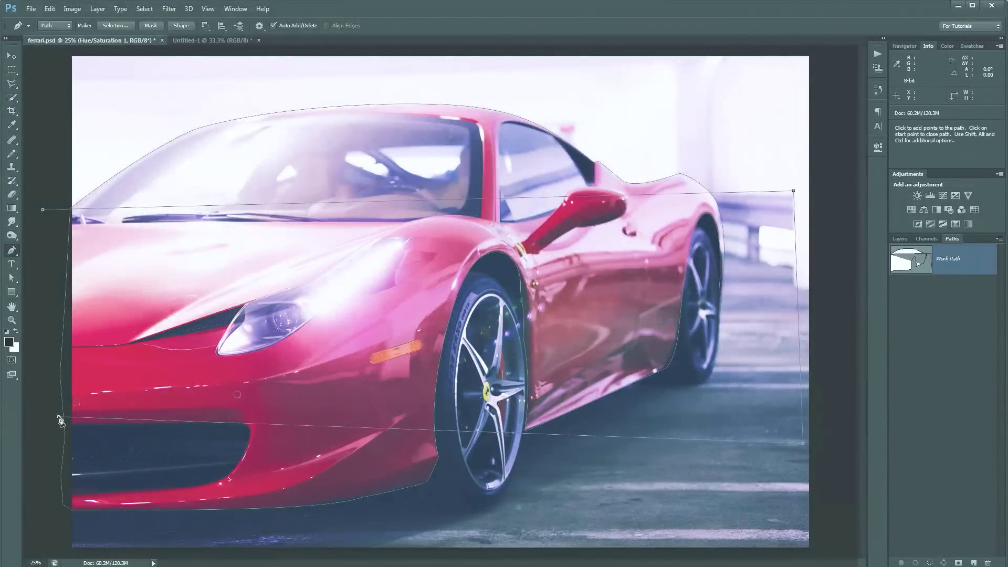
pyautogui.click(44, 211)
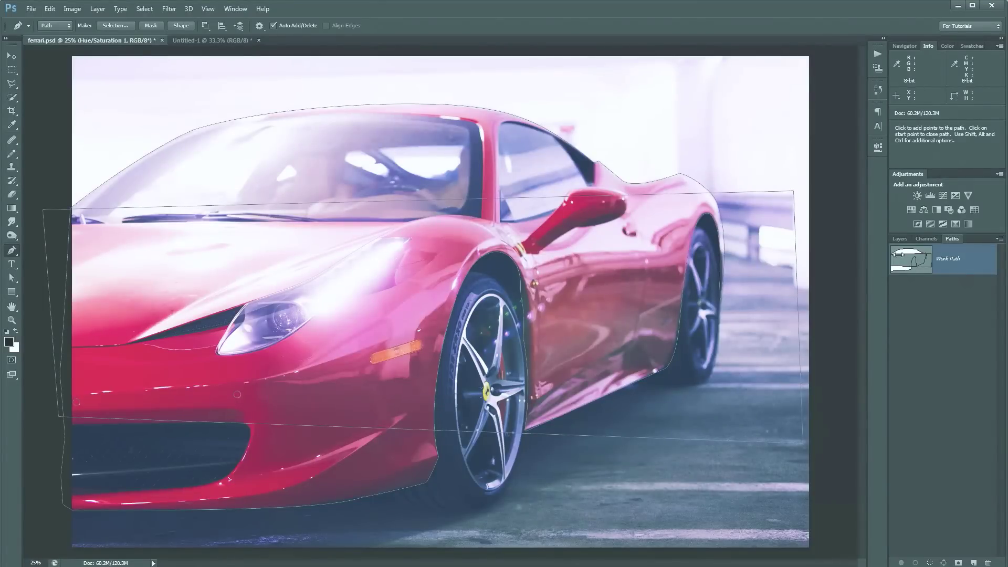
# Step: Undo the points of the four-sided test subpath
pyautogui.click(205, 26)
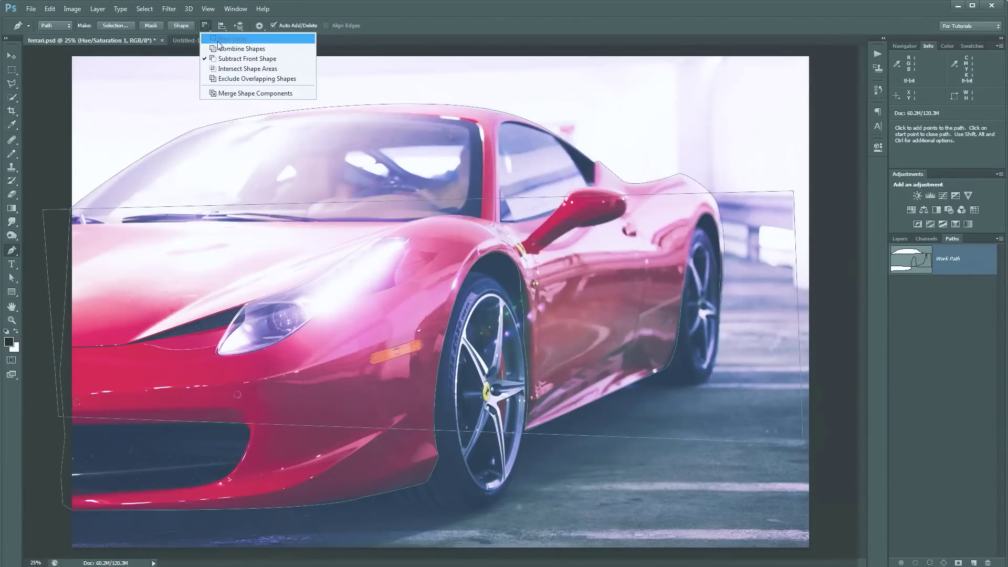
pyautogui.click(220, 48)
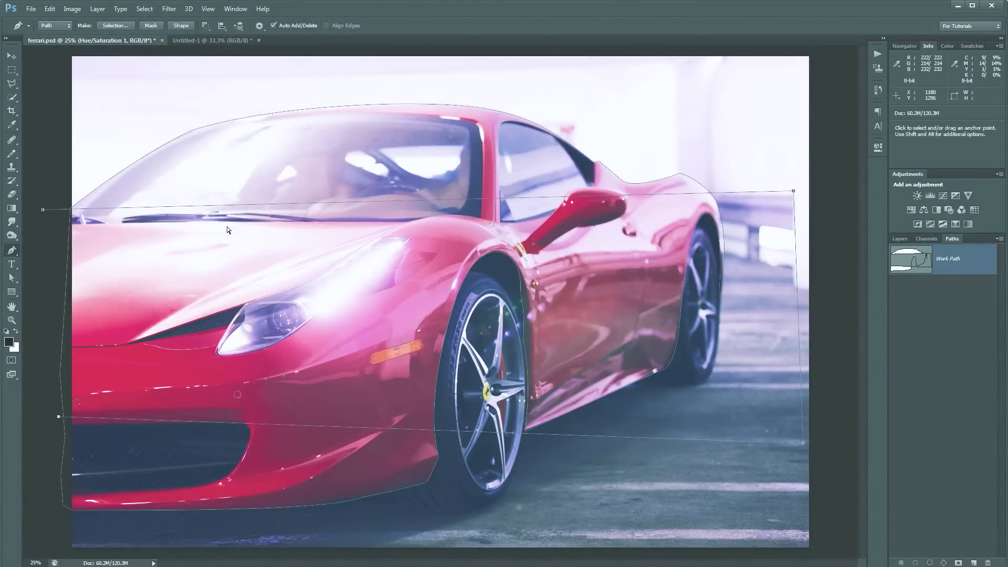
pyautogui.hotkey('ctrl', 'alt', 'z')
pyautogui.hotkey('ctrl', 'alt', 'z')
pyautogui.hotkey('ctrl', 'alt', 'z')
pyautogui.hotkey('ctrl', 'alt', 'z')
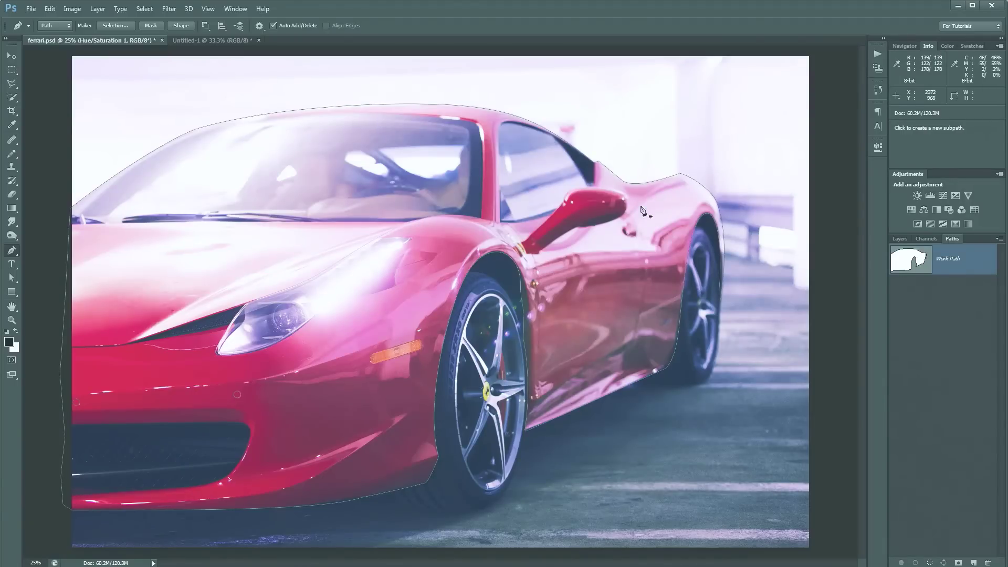
# Step: Start a subtracting subpath with the Pen tool along the front grille opening's lower edge, with a corner anchor where the edge curves upward
pyautogui.press('z')
pyautogui.click(147, 451)
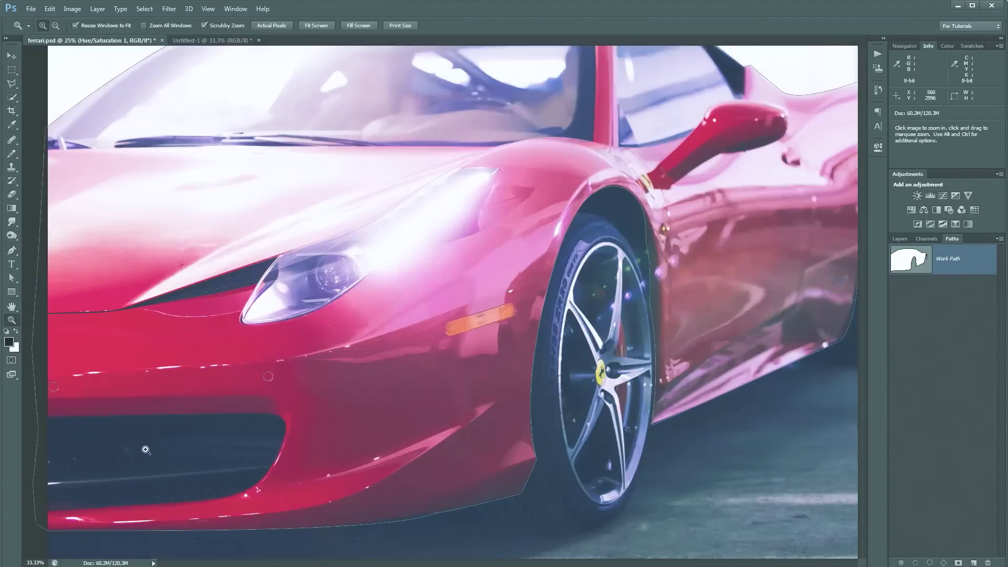
pyautogui.click(146, 450)
pyautogui.moveTo(146, 450); pyautogui.dragTo(430, 350)
pyautogui.click(527, 345)
pyautogui.moveTo(527, 345); pyautogui.dragTo(556, 300)
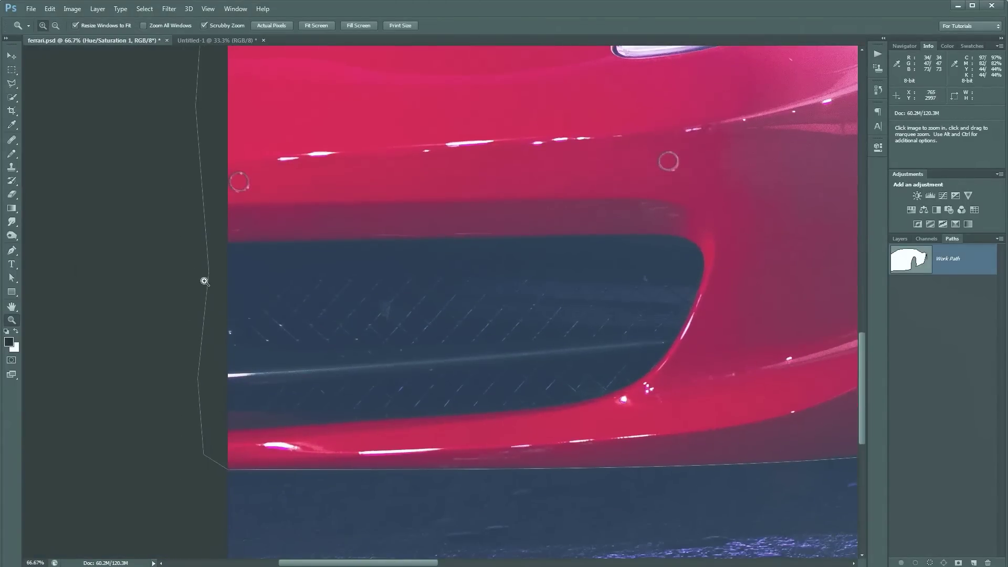
pyautogui.click(12, 250)
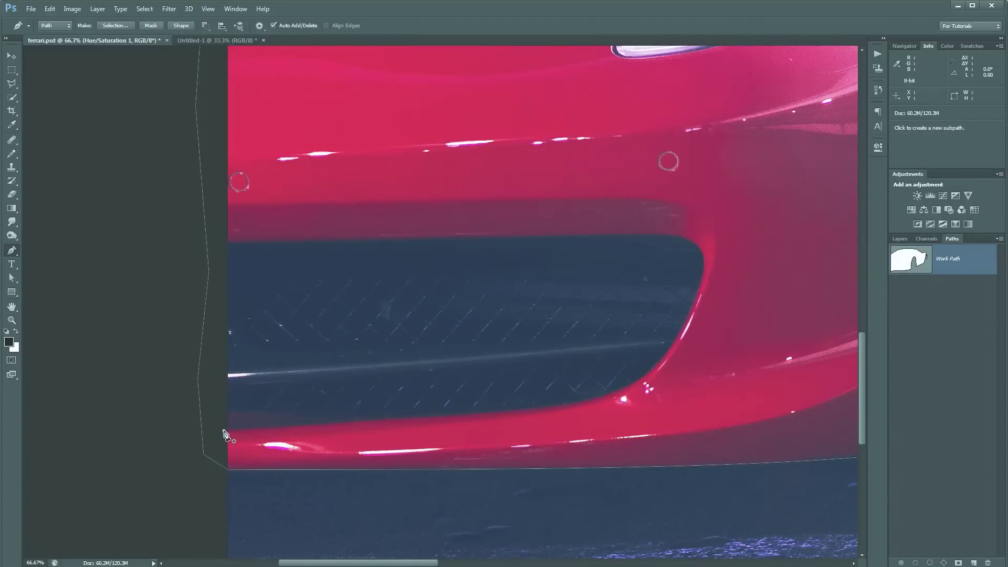
pyautogui.moveTo(224, 431); pyautogui.dragTo(324, 427)
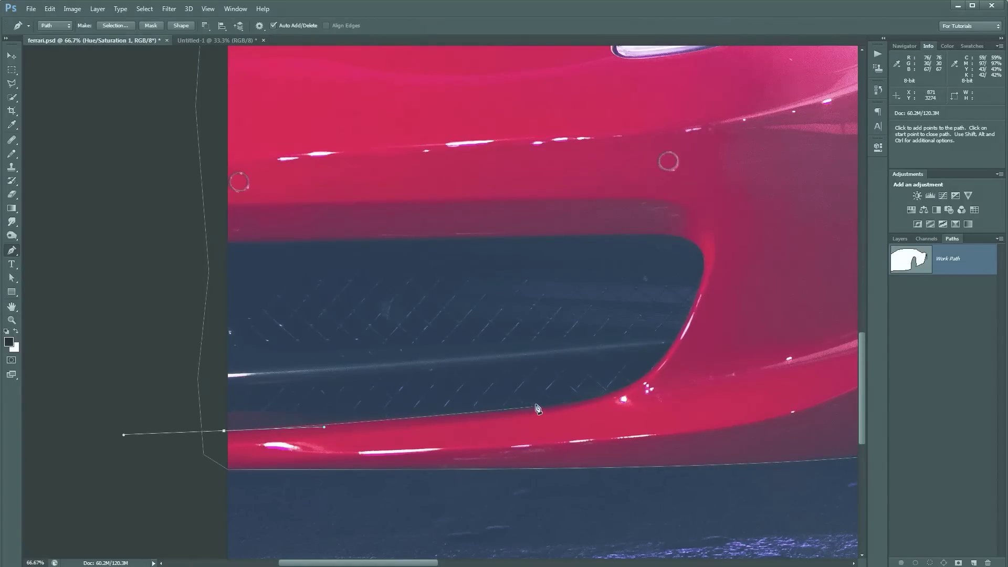
pyautogui.moveTo(571, 403); pyautogui.dragTo(632, 389)
pyautogui.press('alt')
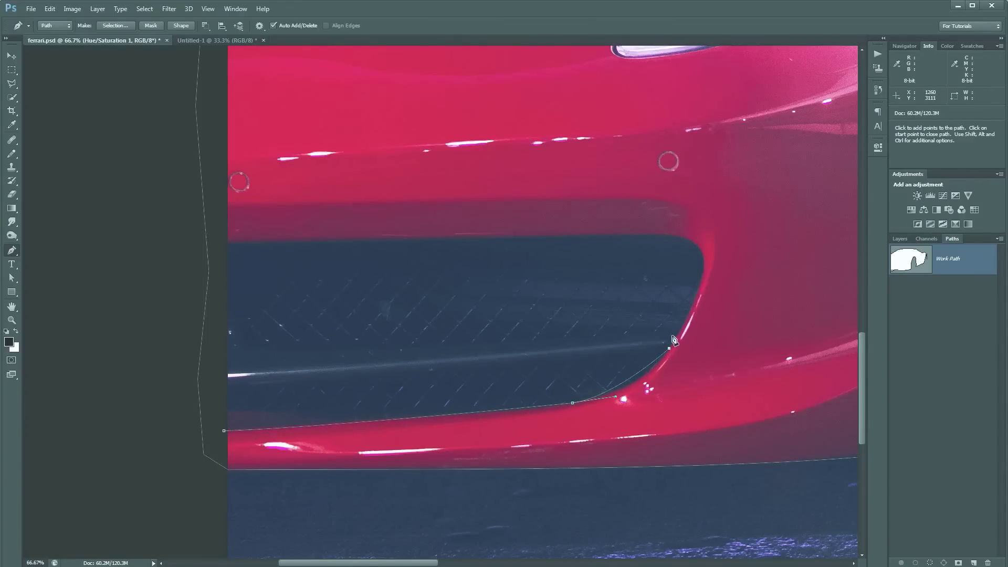
# Step: Trace the grille opening's rounded end and upper edge past the image border, and close the subpath at its starting anchor
pyautogui.moveTo(669, 349); pyautogui.dragTo(685, 322)
pyautogui.click(704, 275)
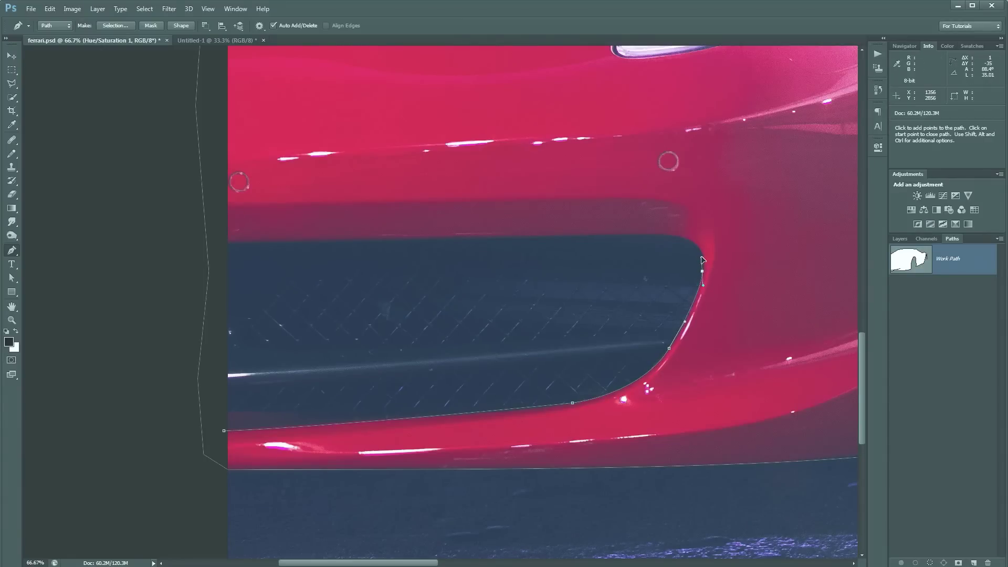
pyautogui.moveTo(702, 259); pyautogui.dragTo(592, 239)
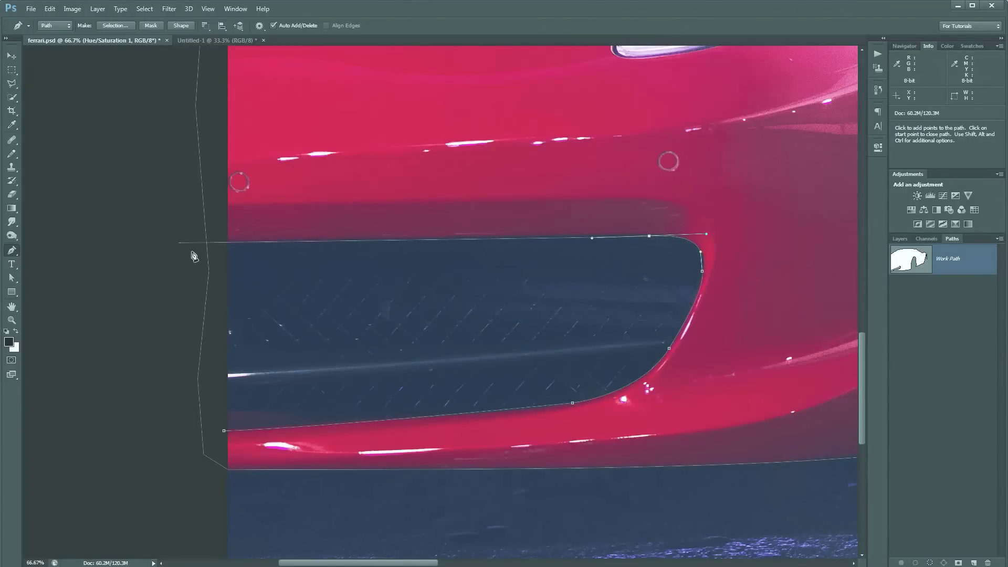
pyautogui.moveTo(210, 244); pyautogui.dragTo(24, 255)
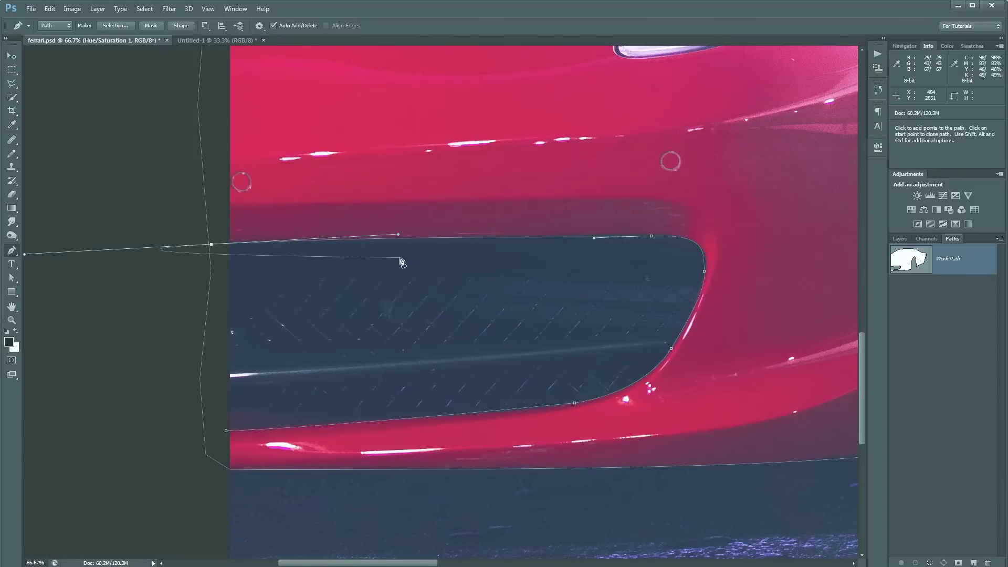
pyautogui.moveTo(595, 238); pyautogui.dragTo(620, 237)
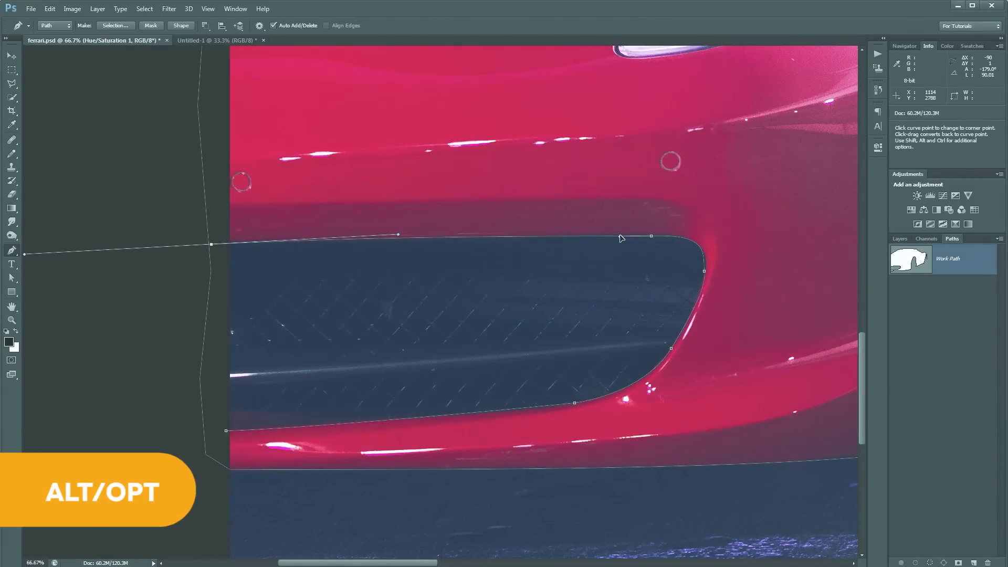
pyautogui.click(226, 431)
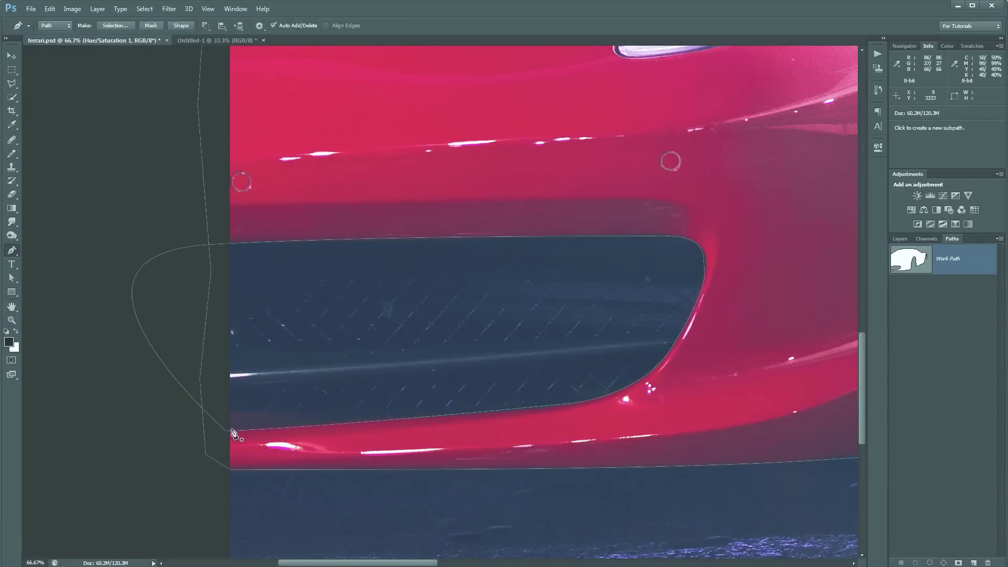
# Step: Trace the headlight's upper edge to its rear tip and back along its lower edge as a subtracting subpath
pyautogui.moveTo(645, 278); pyautogui.dragTo(553, 302)
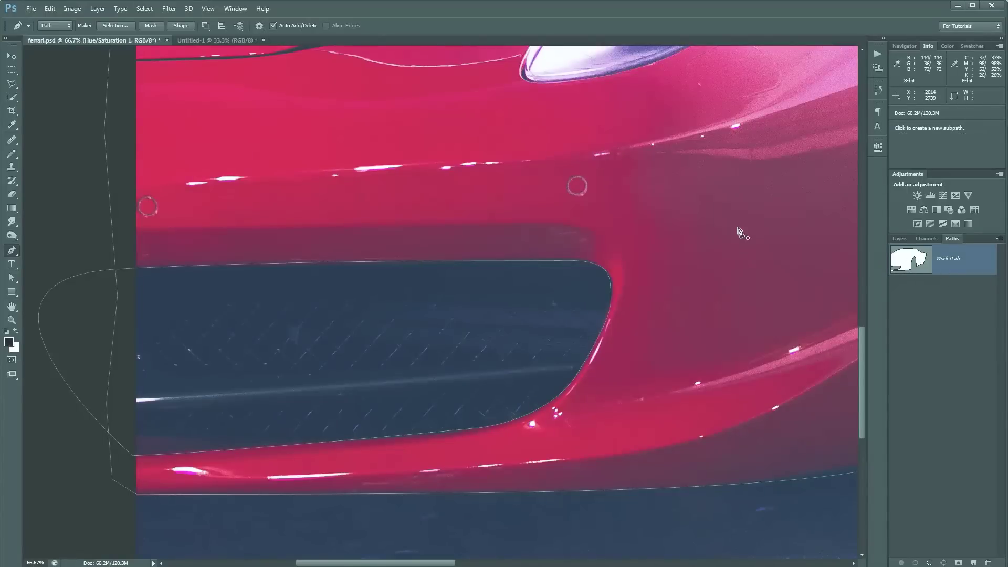
pyautogui.moveTo(519, 221); pyautogui.dragTo(423, 388)
pyautogui.moveTo(453, 212); pyautogui.dragTo(461, 320)
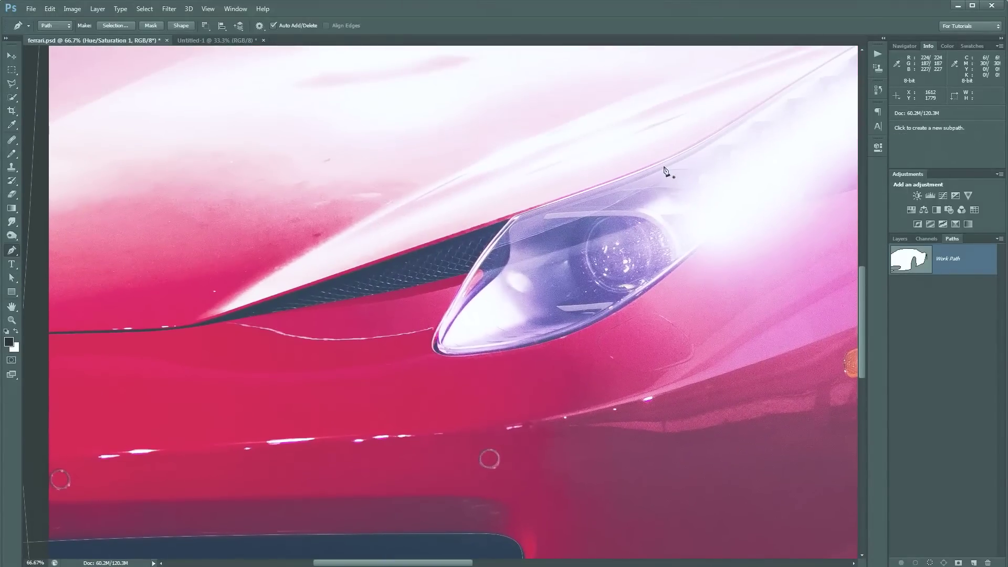
pyautogui.moveTo(687, 181); pyautogui.dragTo(622, 178)
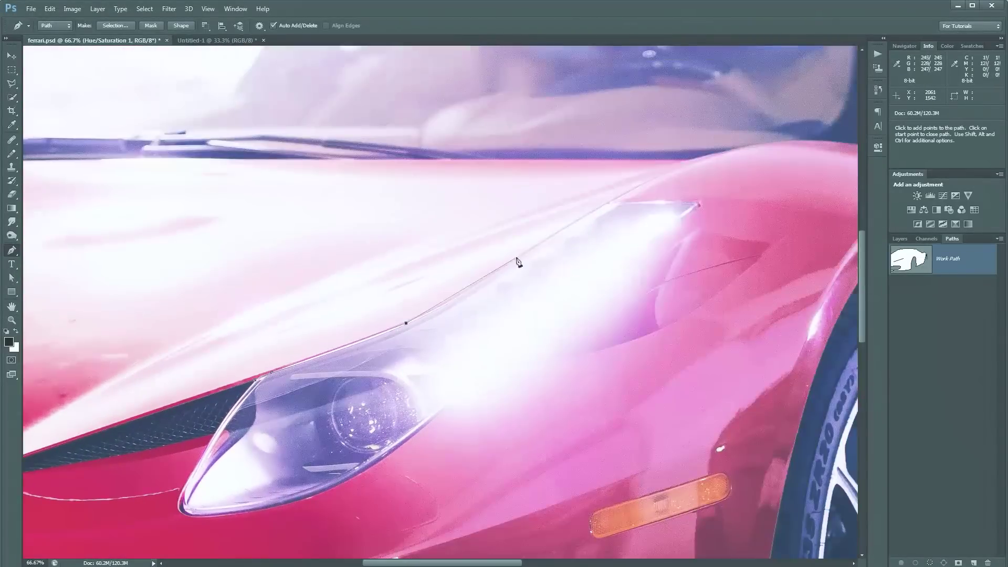
pyautogui.click(516, 258)
pyautogui.click(610, 202)
pyautogui.click(698, 204)
pyautogui.click(452, 402)
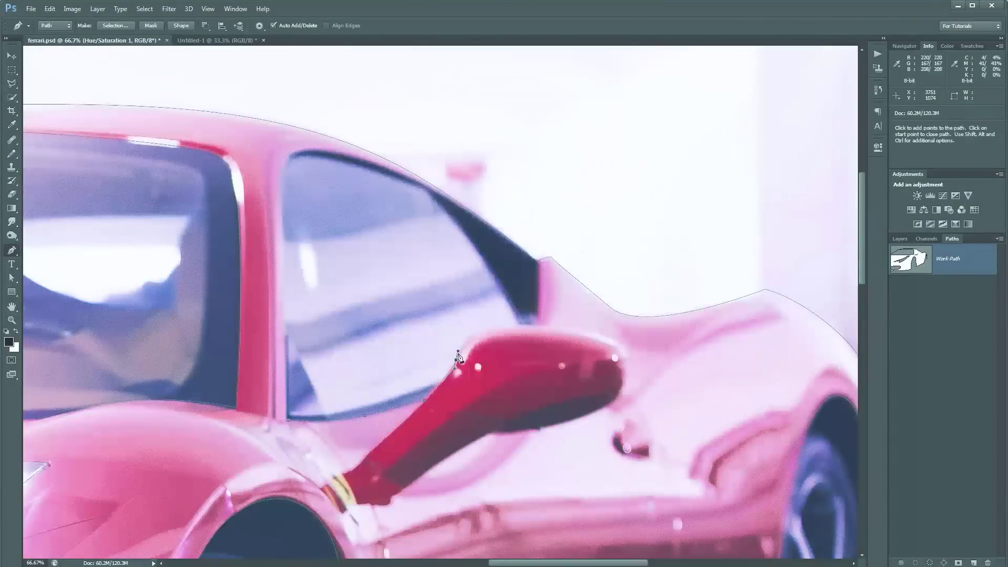
# Step: Continue the side window subpath at its rear corner above the mirror, and display the document's layers
pyautogui.moveTo(524, 326); pyautogui.dragTo(534, 326)
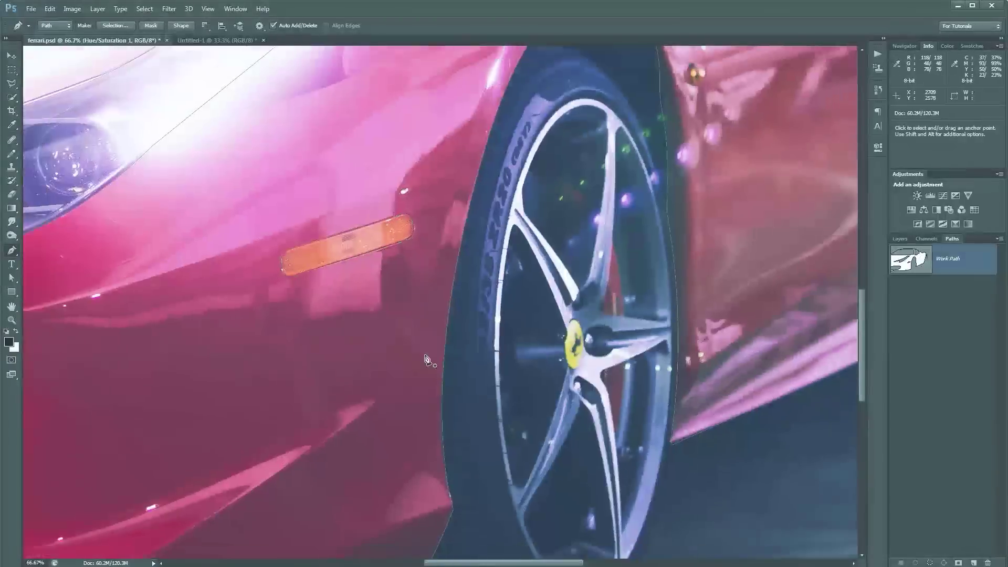
pyautogui.hotkey('ctrl', '-')
pyautogui.hotkey('ctrl', '-')
pyautogui.hotkey('ctrl', '-')
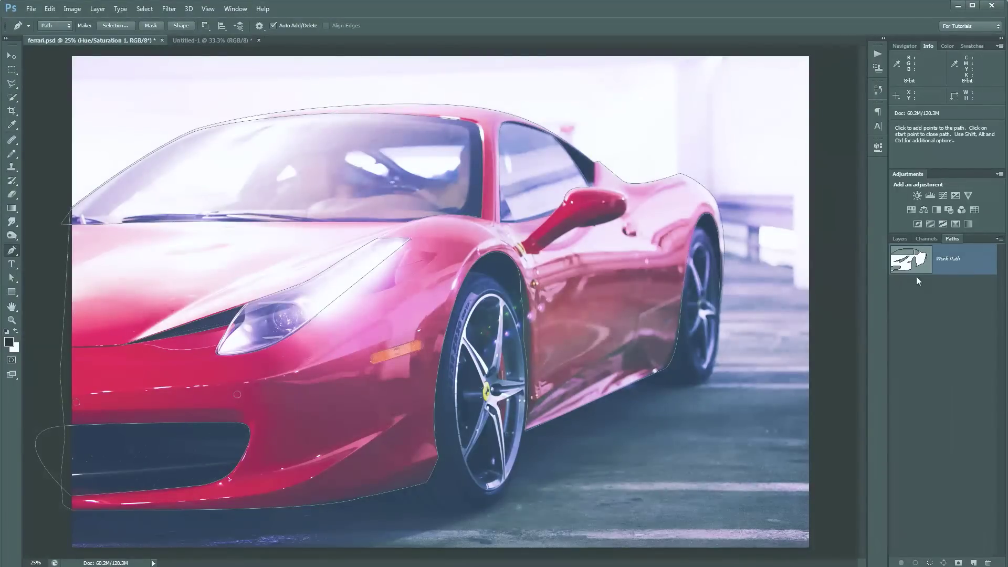
pyautogui.click(901, 239)
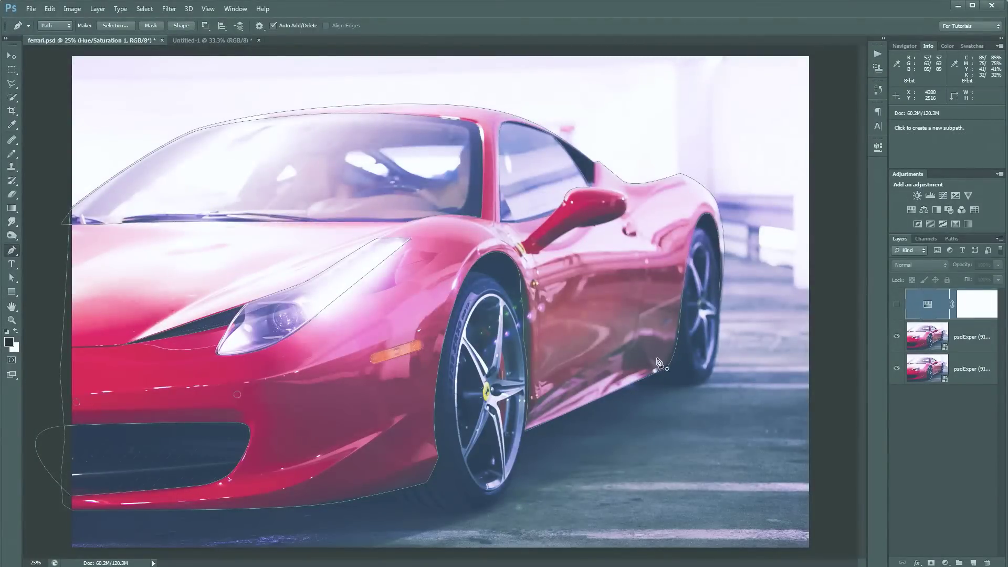
# Step: Add two anchor points along the side window path's rear edge with the Add Anchor Point tool
pyautogui.press('z')
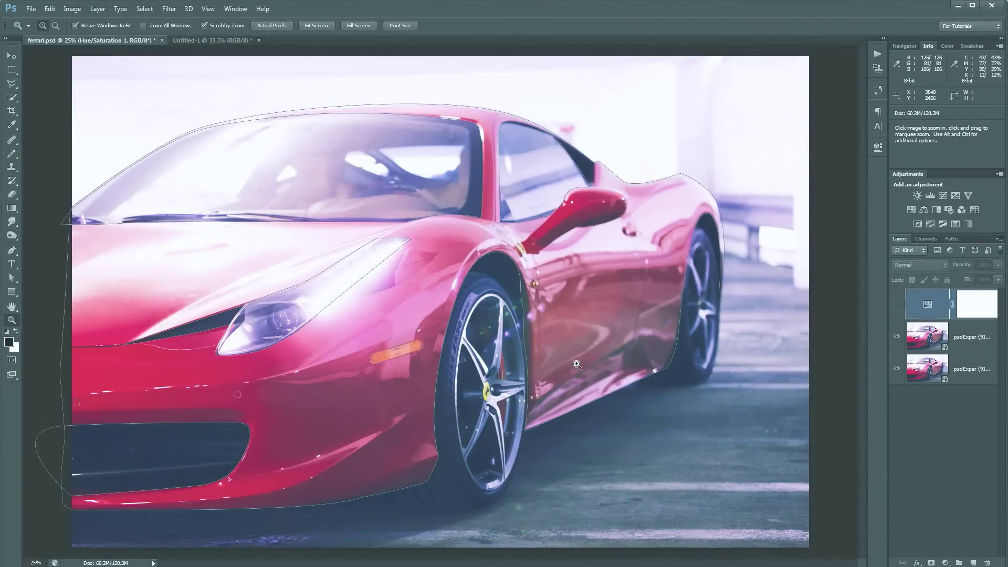
pyautogui.click(581, 167)
pyautogui.click(582, 167)
pyautogui.click(581, 168)
pyautogui.click(582, 167)
pyautogui.moveTo(593, 206); pyautogui.dragTo(477, 350)
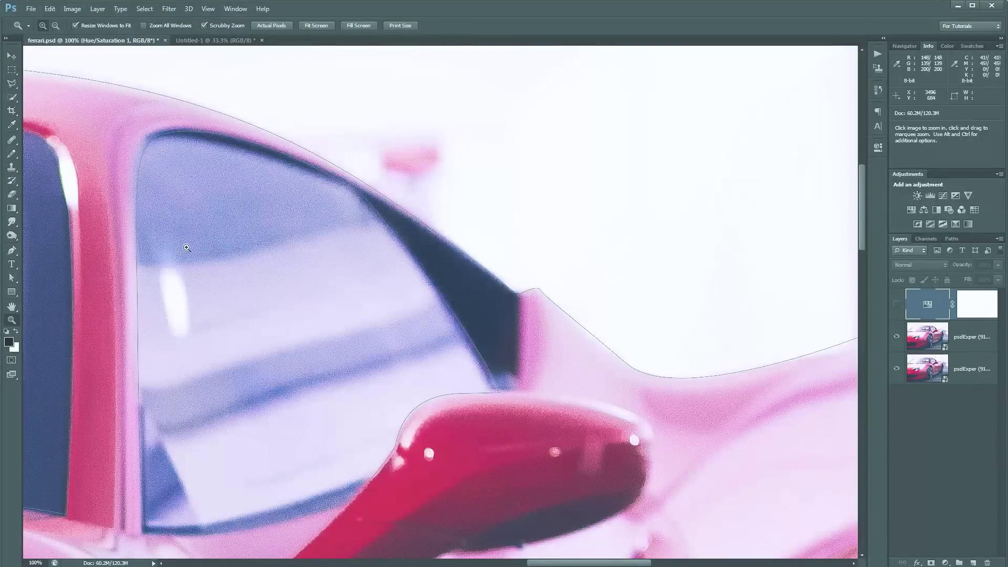
pyautogui.click(12, 250)
pyautogui.click(56, 269)
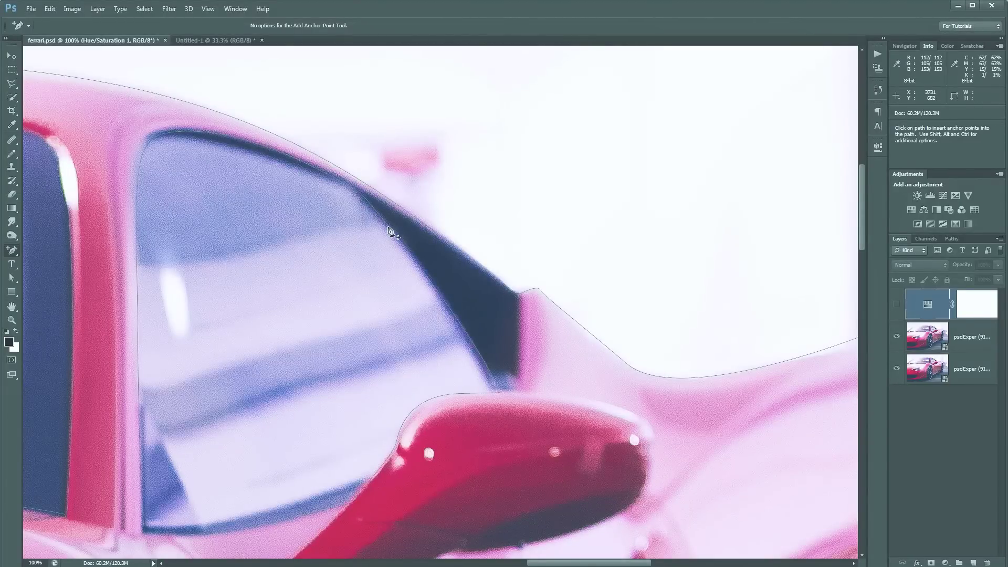
pyautogui.click(414, 265)
pyautogui.click(469, 336)
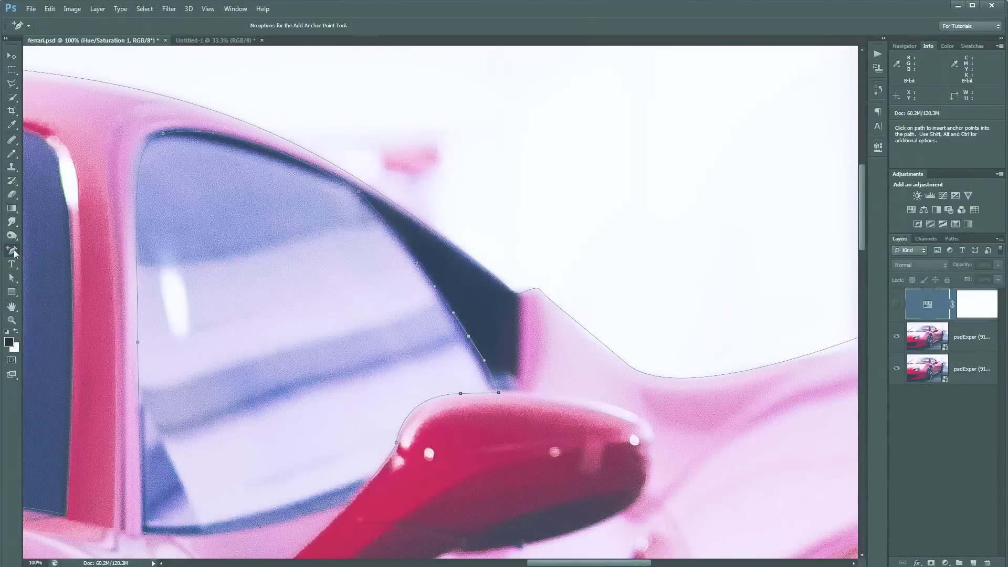
# Step: Move the two added anchor points to the outer corners of the dark pillar section behind the side window with Direct Selection
pyautogui.moveTo(12, 277); pyautogui.dragTo(129, 288)
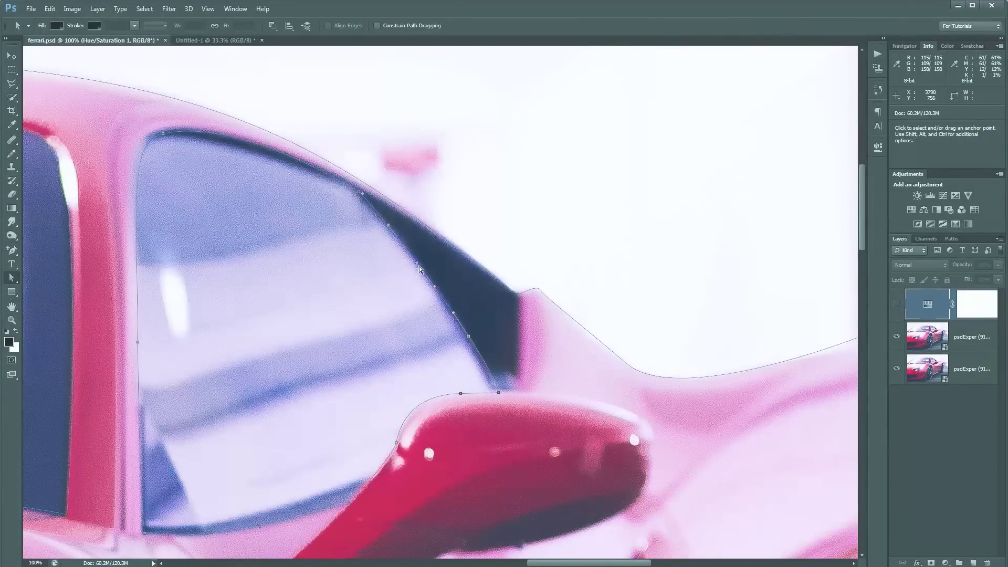
pyautogui.moveTo(419, 266); pyautogui.dragTo(517, 297)
pyautogui.moveTo(469, 336); pyautogui.dragTo(515, 373)
pyautogui.moveTo(534, 396); pyautogui.dragTo(515, 373)
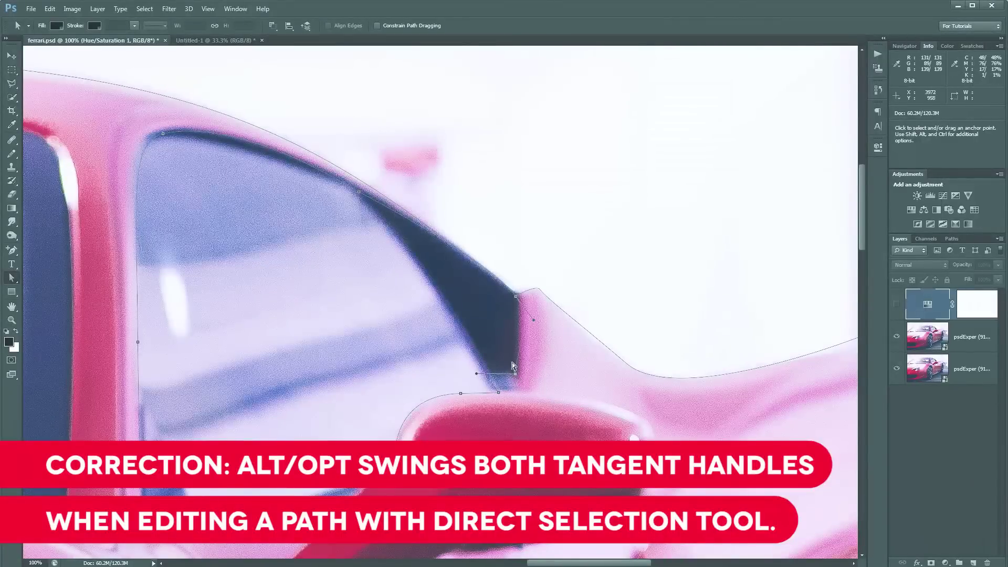
# Step: Adjust the direction handles of both moved anchors so the window path follows the dark pillar section's outer edges
pyautogui.moveTo(534, 320); pyautogui.dragTo(522, 320)
pyautogui.moveTo(515, 374); pyautogui.dragTo(513, 362)
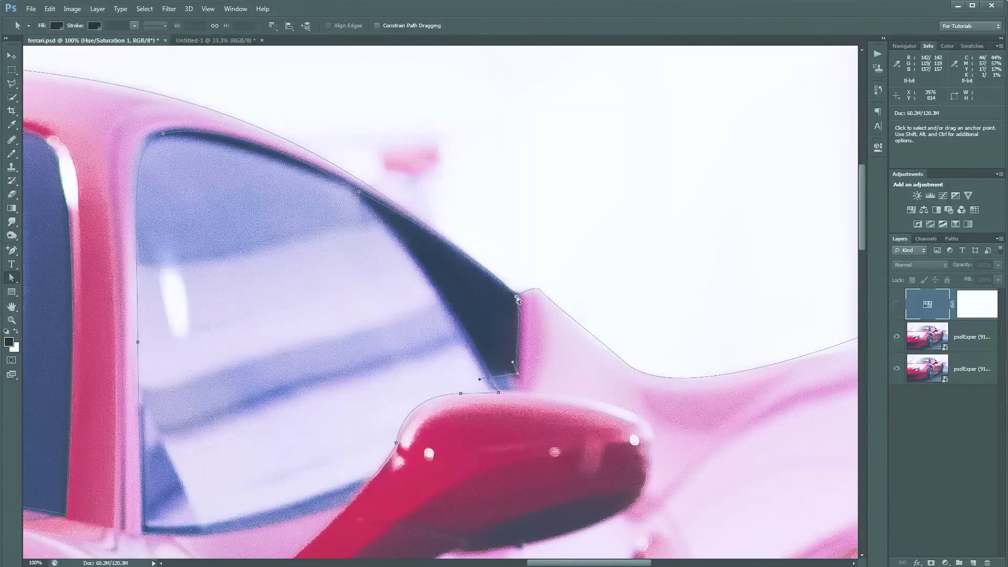
pyautogui.moveTo(488, 260); pyautogui.dragTo(476, 261)
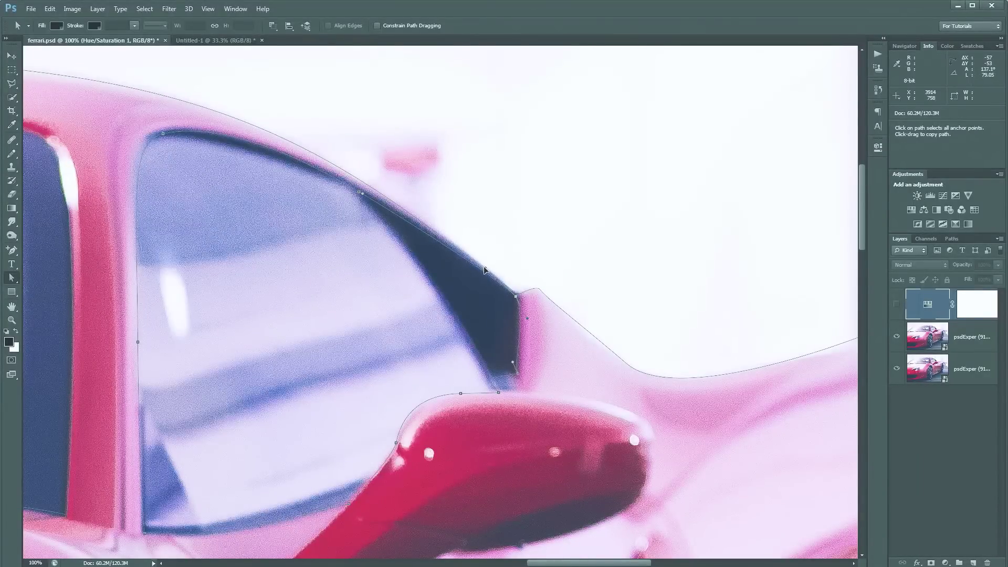
pyautogui.moveTo(485, 270); pyautogui.dragTo(485, 268)
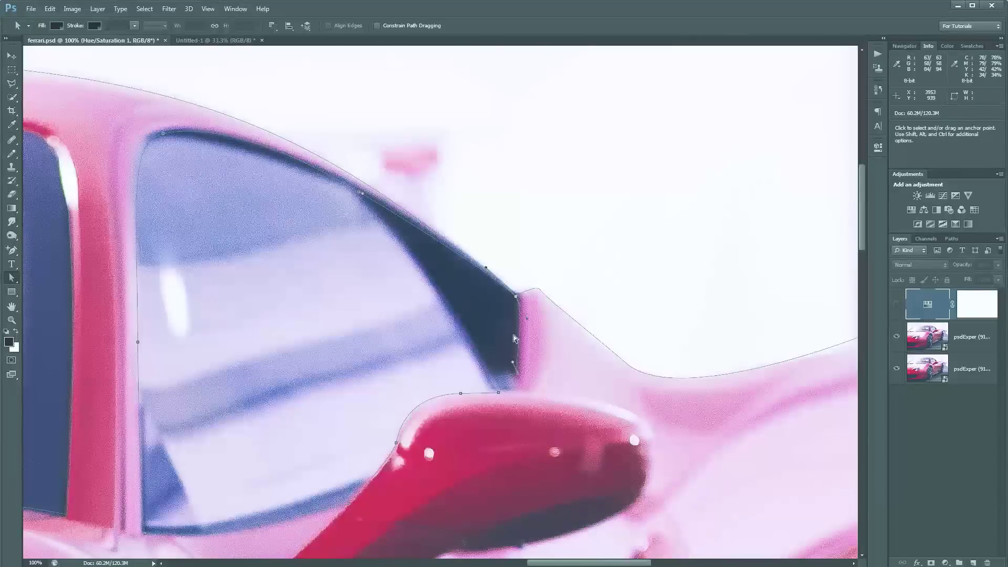
# Step: Reshape the path segment along the front wheel arch's rear edge by adjusting its lower anchor's direction handle with Direct Selection
pyautogui.click(15, 255)
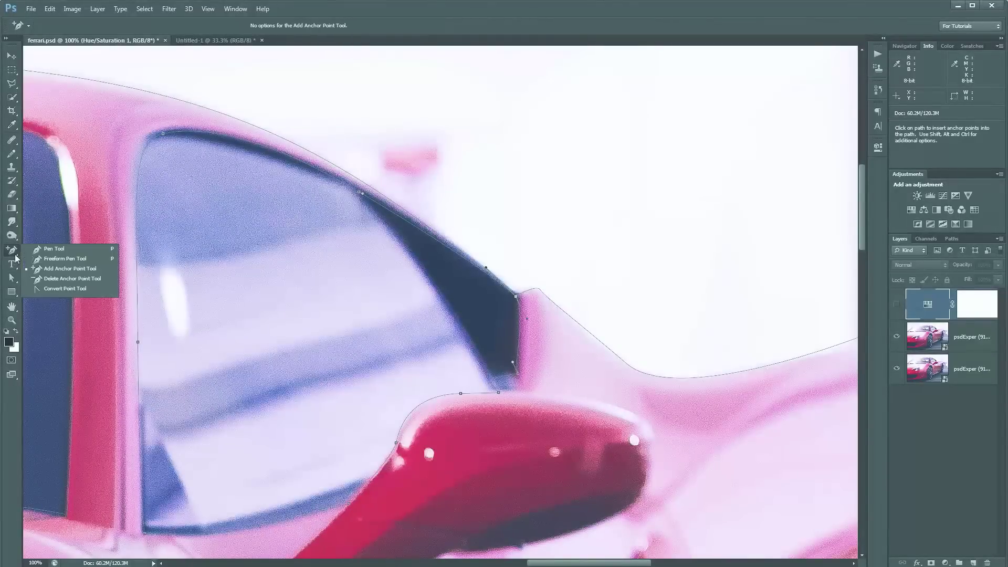
pyautogui.click(84, 268)
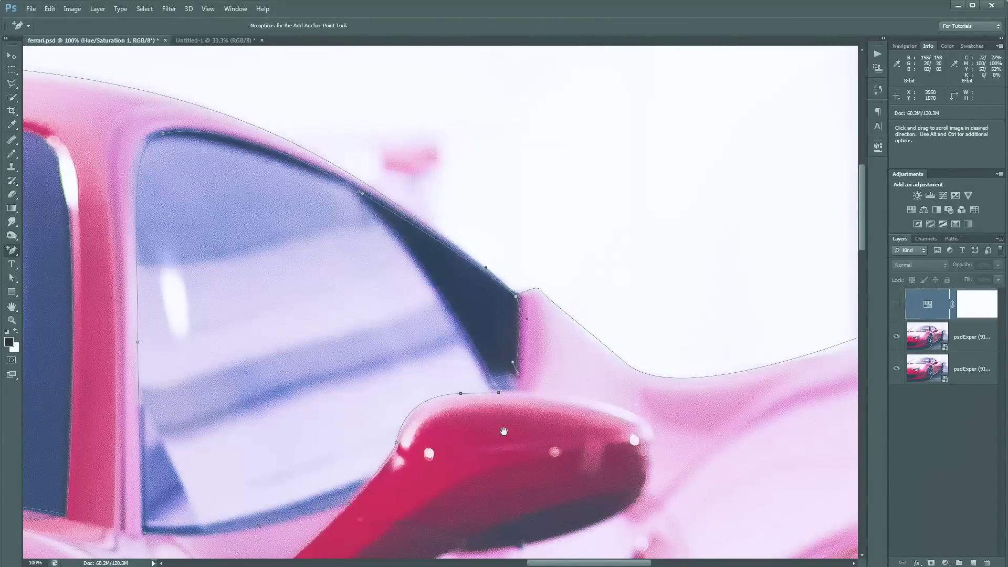
pyautogui.moveTo(505, 430); pyautogui.dragTo(490, 288)
pyautogui.moveTo(349, 409); pyautogui.dragTo(497, 179)
pyautogui.moveTo(352, 341); pyautogui.dragTo(372, 79)
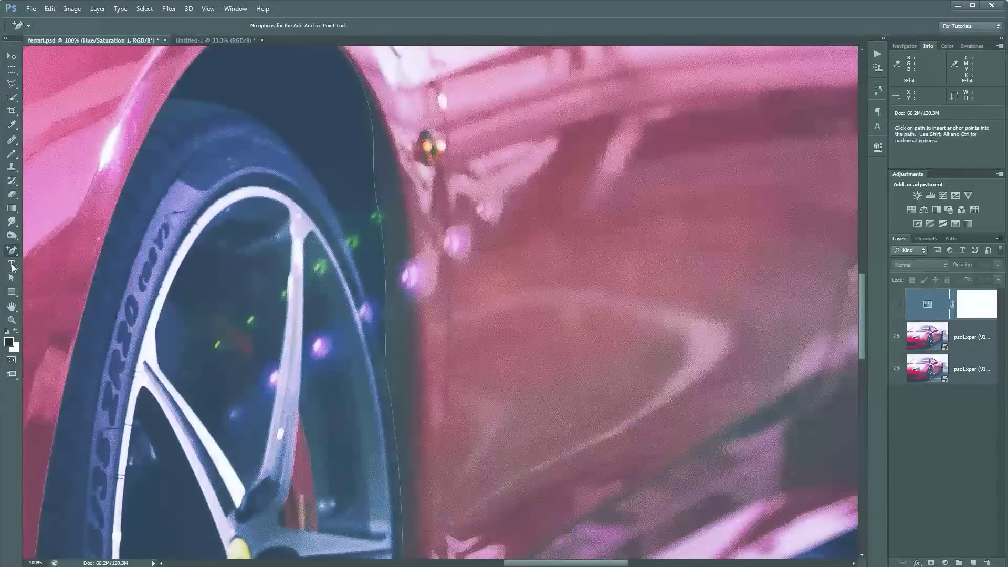
pyautogui.moveTo(12, 278); pyautogui.dragTo(45, 289)
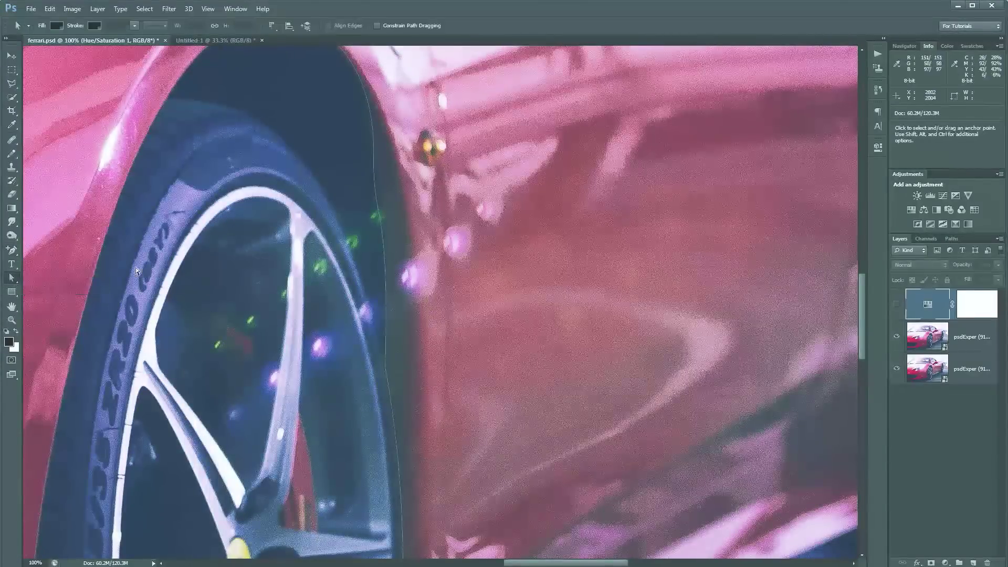
pyautogui.click(376, 191)
pyautogui.moveTo(373, 225); pyautogui.dragTo(391, 260)
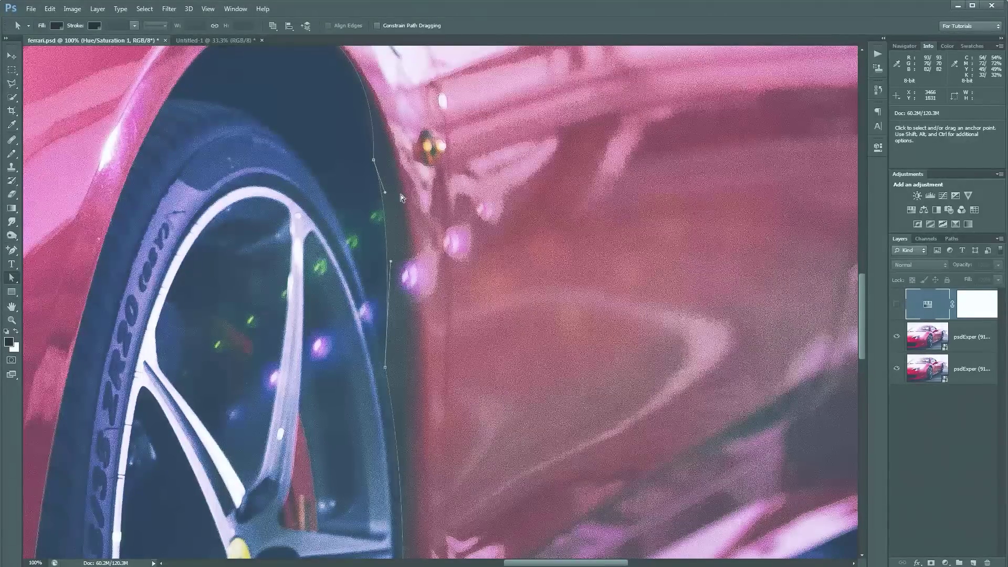
# Step: Shift the upper anchor on the wheel arch's rear edge slightly toward the bodywork and realign both its direction handles
pyautogui.moveTo(401, 195); pyautogui.dragTo(411, 279)
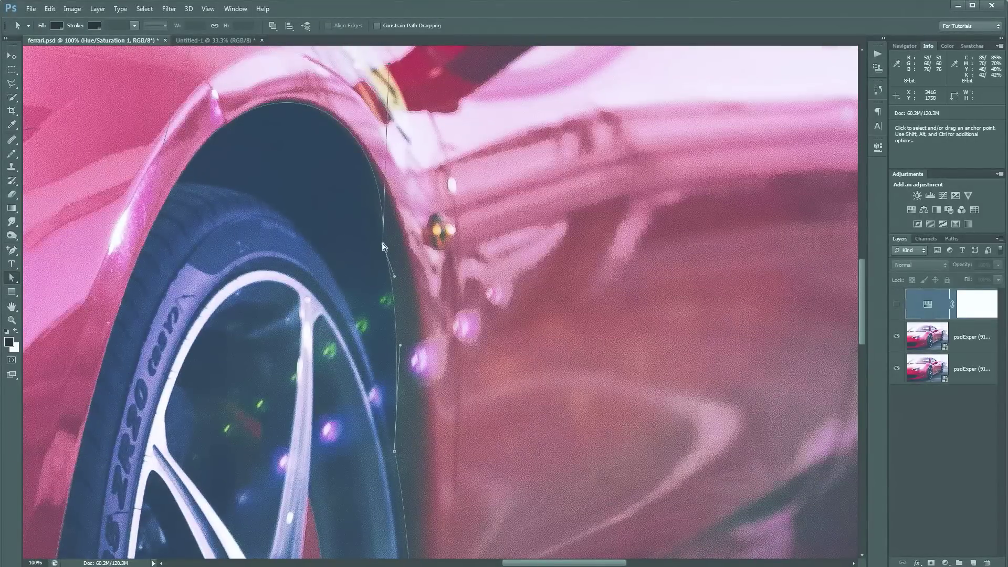
pyautogui.moveTo(384, 245); pyautogui.dragTo(388, 245)
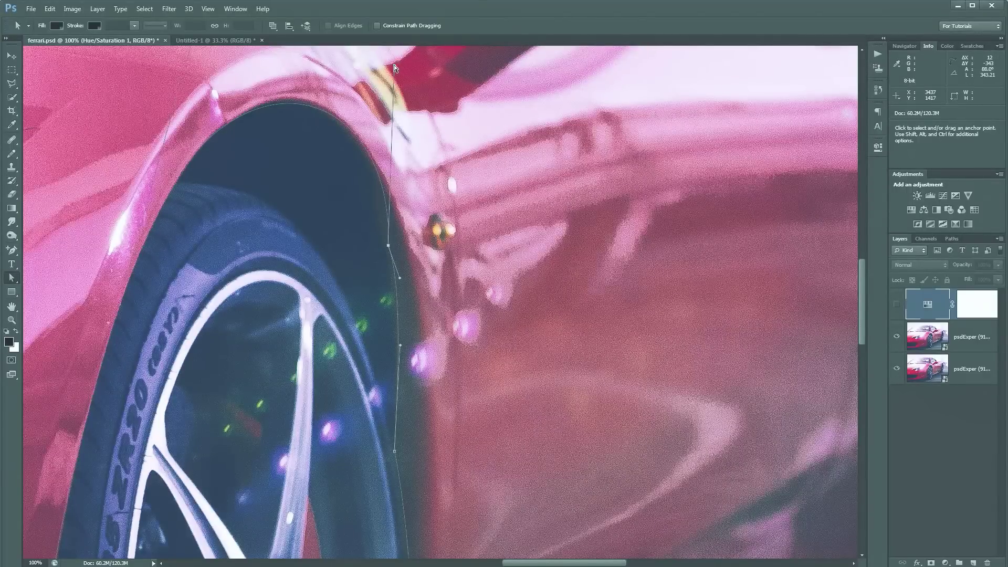
pyautogui.moveTo(394, 65); pyautogui.dragTo(375, 62)
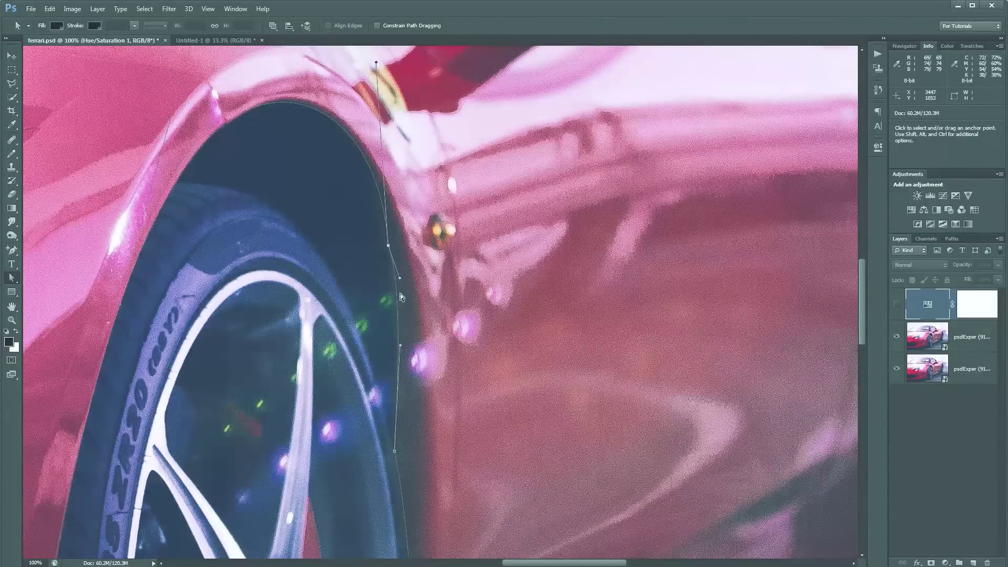
pyautogui.moveTo(401, 279); pyautogui.dragTo(390, 282)
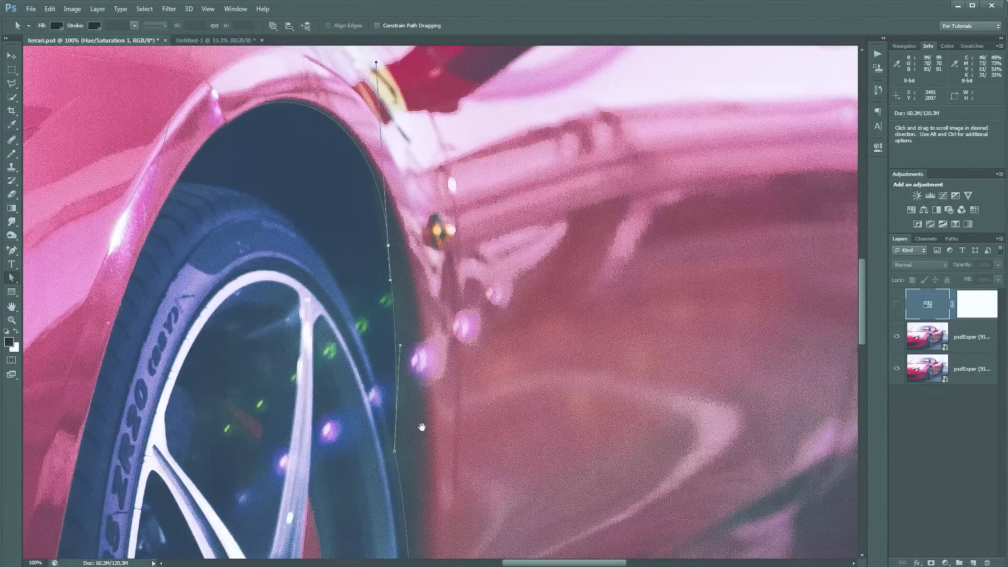
# Step: Inspect the finished car path around the front wheel, door and headlight, then as a whole and in its saved path entry
pyautogui.scroll(-5, 389, 281)
pyautogui.moveTo(414, 210); pyautogui.dragTo(411, 209)
pyautogui.scroll(-3, 451, 273)
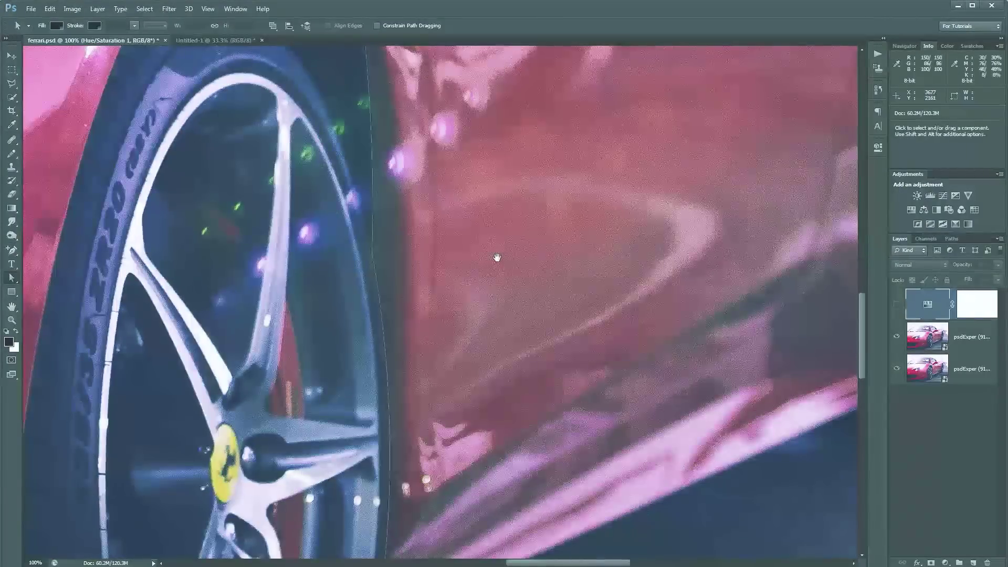
pyautogui.scroll(-1, 451, 277)
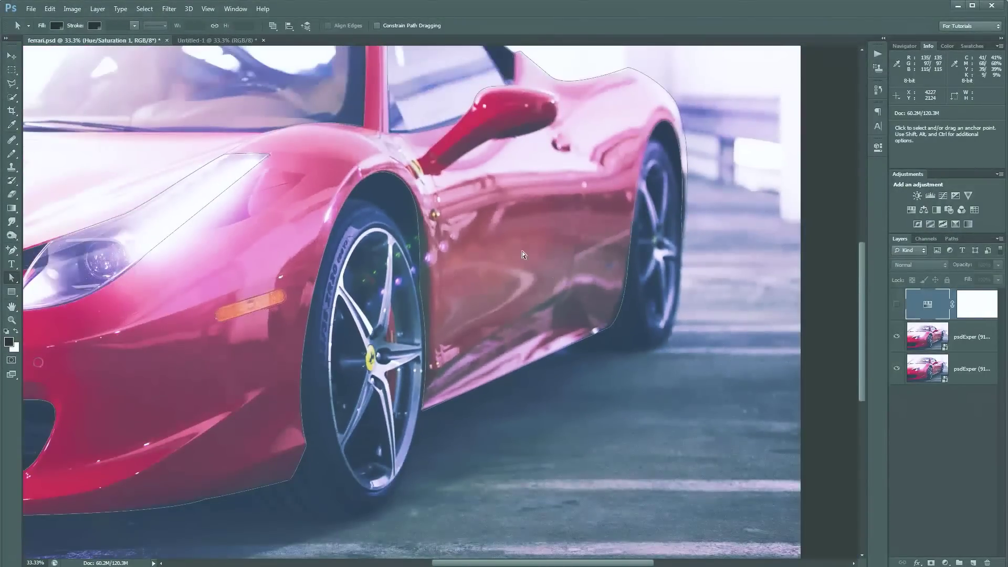
pyautogui.moveTo(447, 256); pyautogui.dragTo(604, 296)
pyautogui.moveTo(467, 347); pyautogui.dragTo(603, 386)
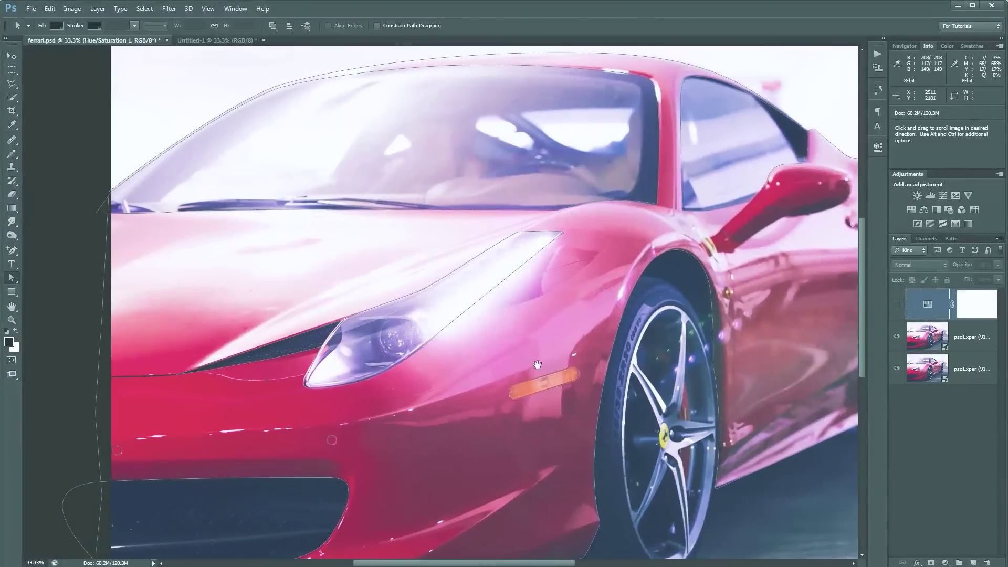
pyautogui.moveTo(537, 365); pyautogui.dragTo(497, 333)
pyautogui.scroll(-1, 496, 333)
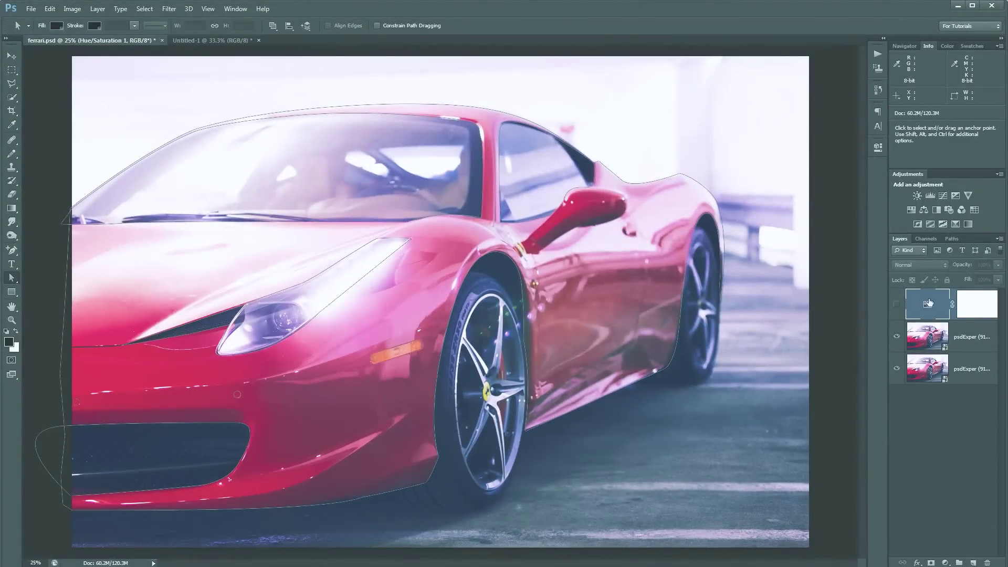
pyautogui.click(952, 239)
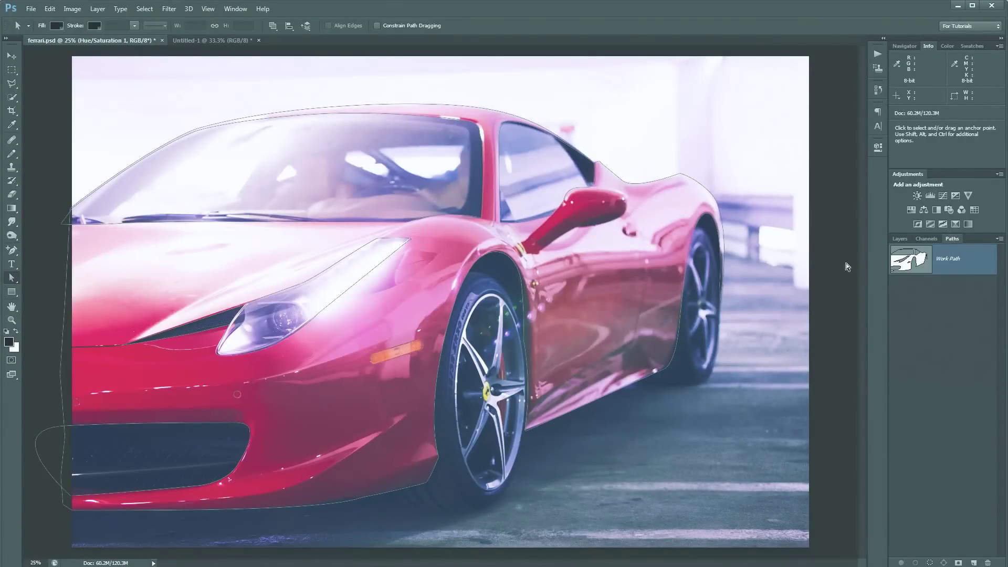
# Step: Create a solid color fill layer named Car Colorize from the active car path
pyautogui.click(899, 240)
pyautogui.click(97, 9)
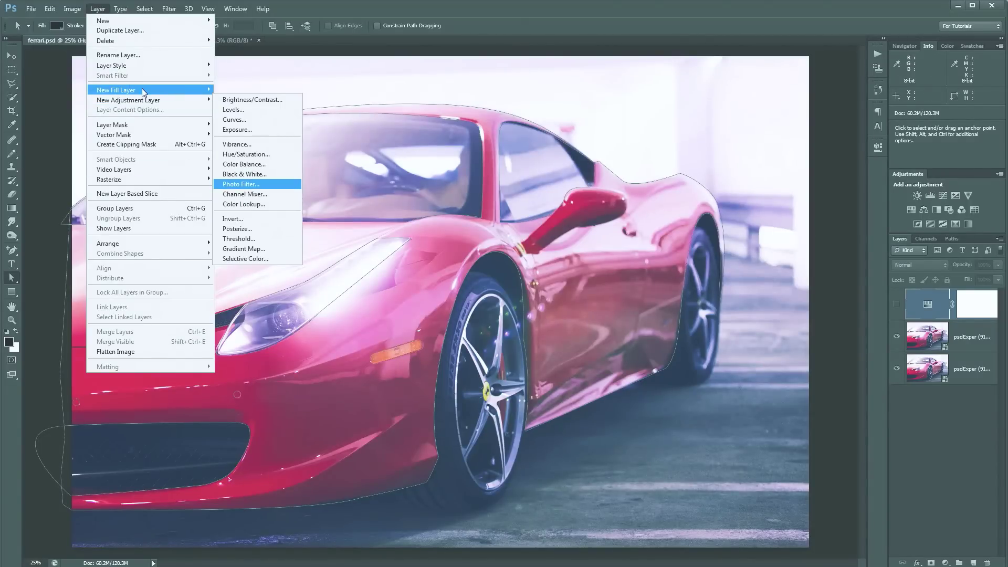
pyautogui.moveTo(145, 93)
pyautogui.click(243, 91)
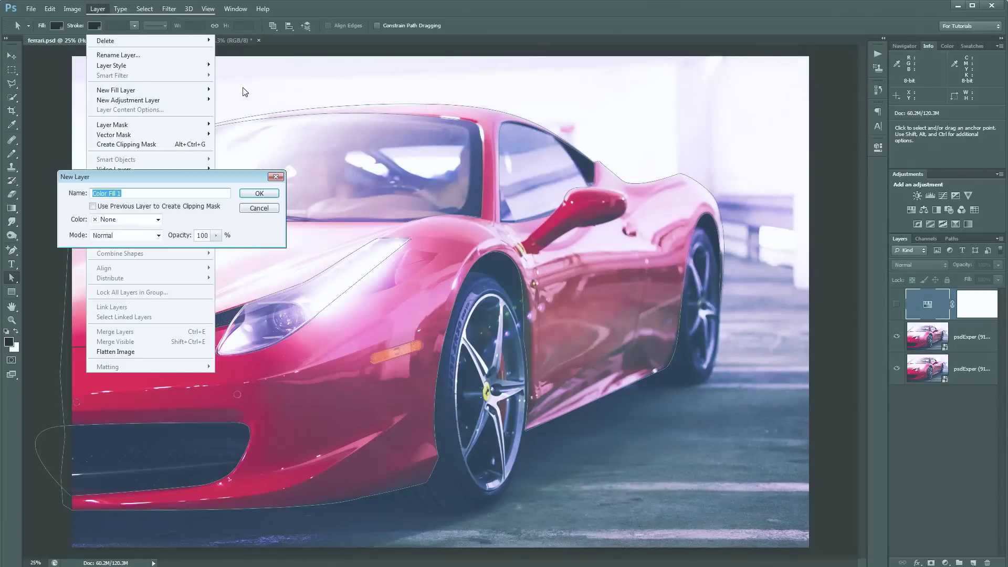
pyautogui.write('Car')
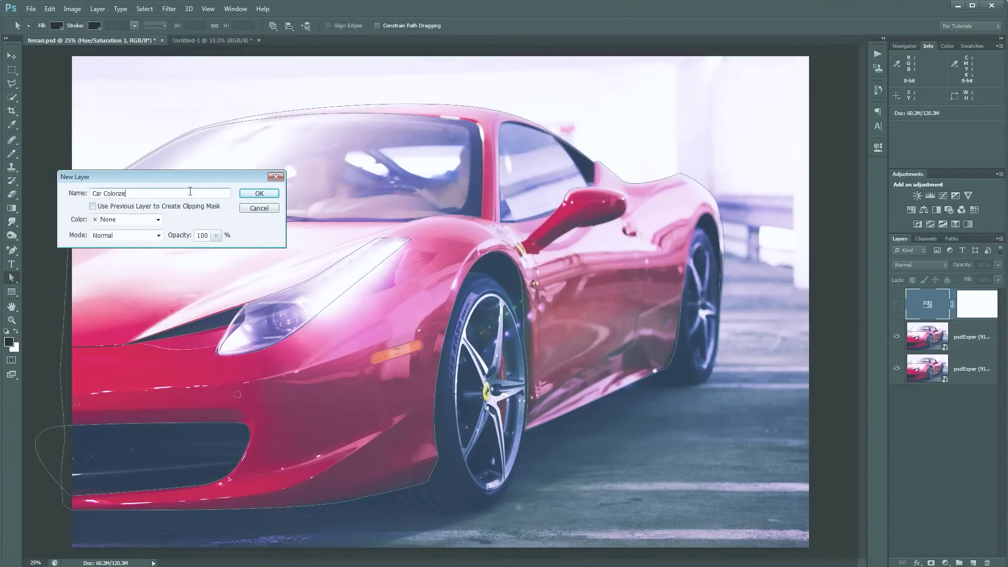
pyautogui.press('Return')
# Step: Set the new fill layer's color to muted green 61aa66 while keeping the car in view
pyautogui.moveTo(236, 97); pyautogui.dragTo(780, 292)
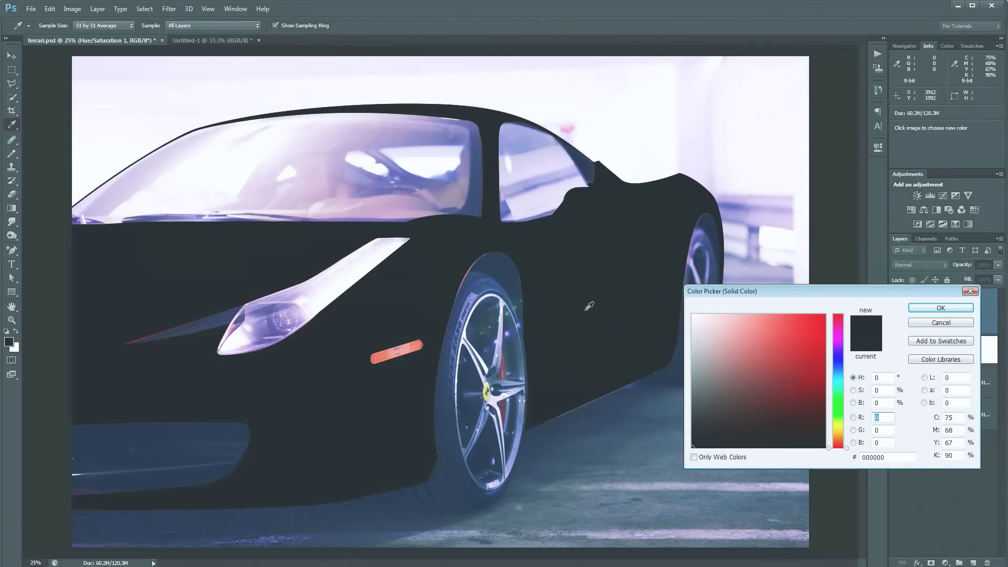
pyautogui.moveTo(840, 363); pyautogui.dragTo(841, 403)
pyautogui.click(788, 336)
pyautogui.moveTo(788, 336); pyautogui.dragTo(751, 358)
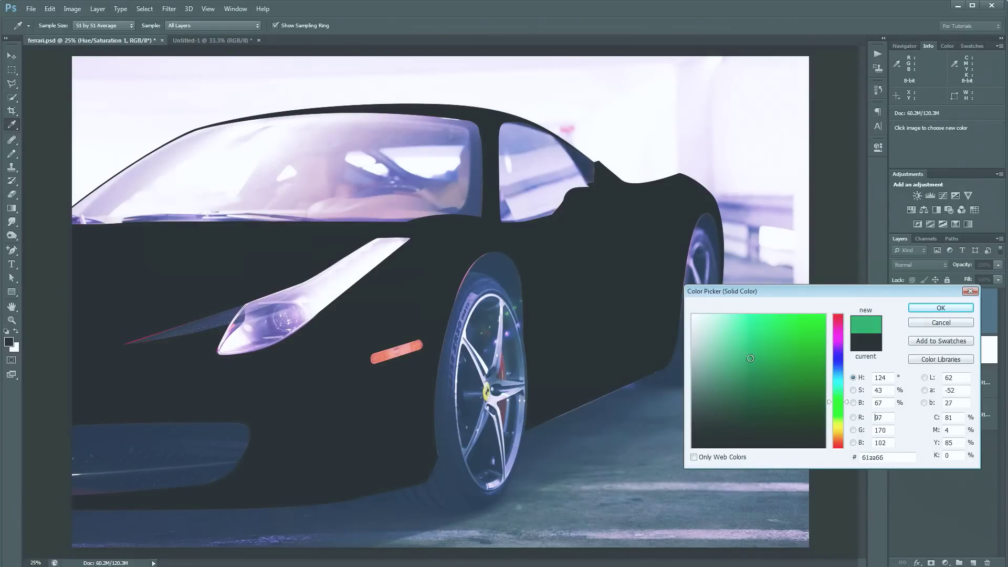
pyautogui.click(941, 308)
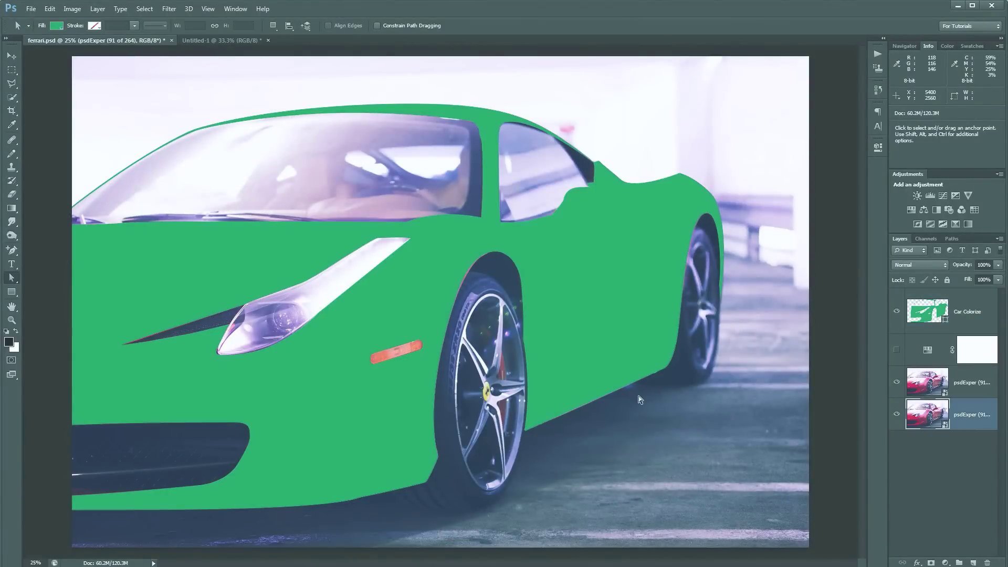
# Step: Reselect the Car Colorize layer and fill it with the black foreground color
pyautogui.click(956, 418)
pyautogui.click(928, 306)
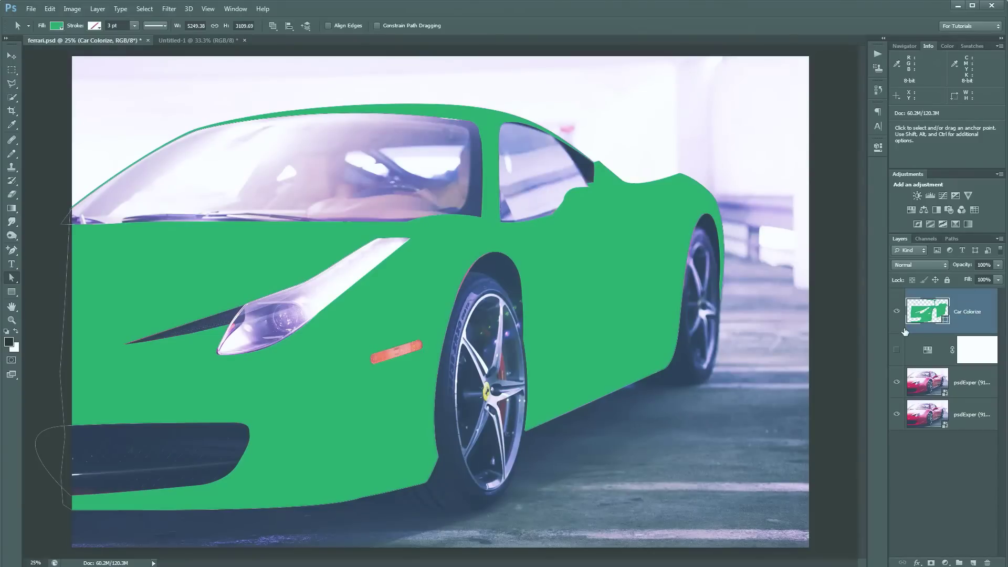
pyautogui.hotkey('alt', 'BackSpace')
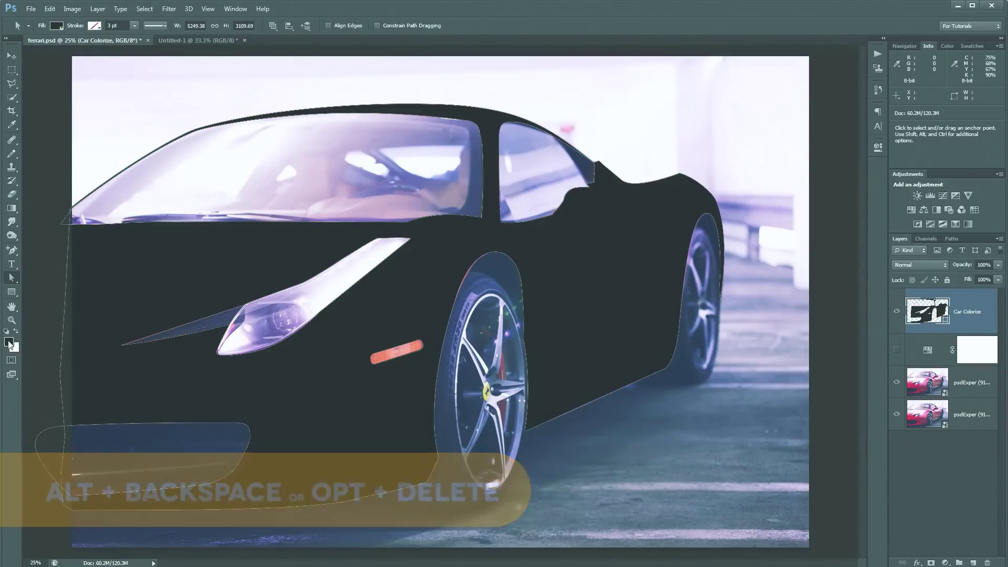
# Step: Recolor the Car Colorize fill to a bright green with a hue of 96°
pyautogui.doubleClick(931, 314)
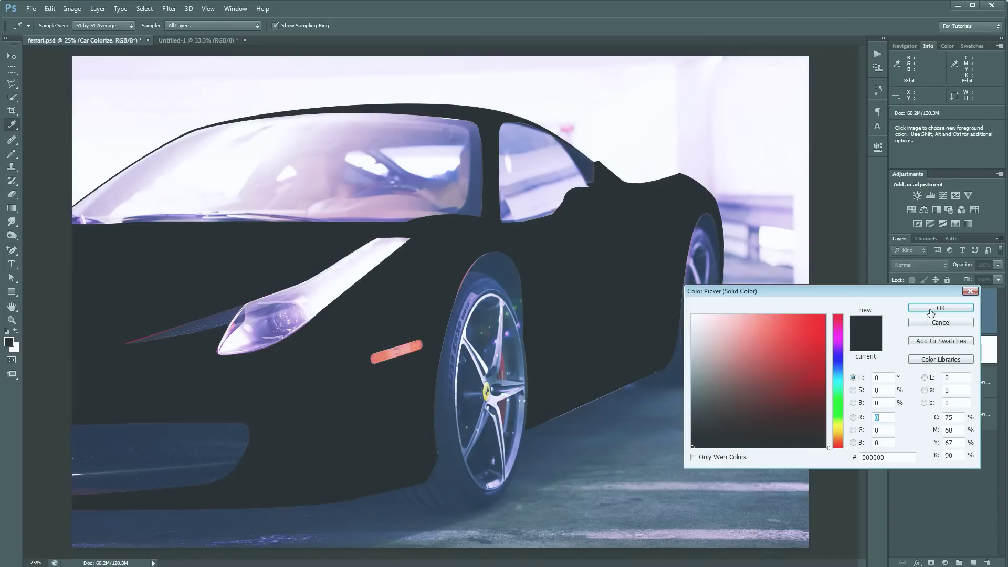
pyautogui.moveTo(893, 292); pyautogui.dragTo(483, 217)
pyautogui.moveTo(431, 292); pyautogui.dragTo(431, 335)
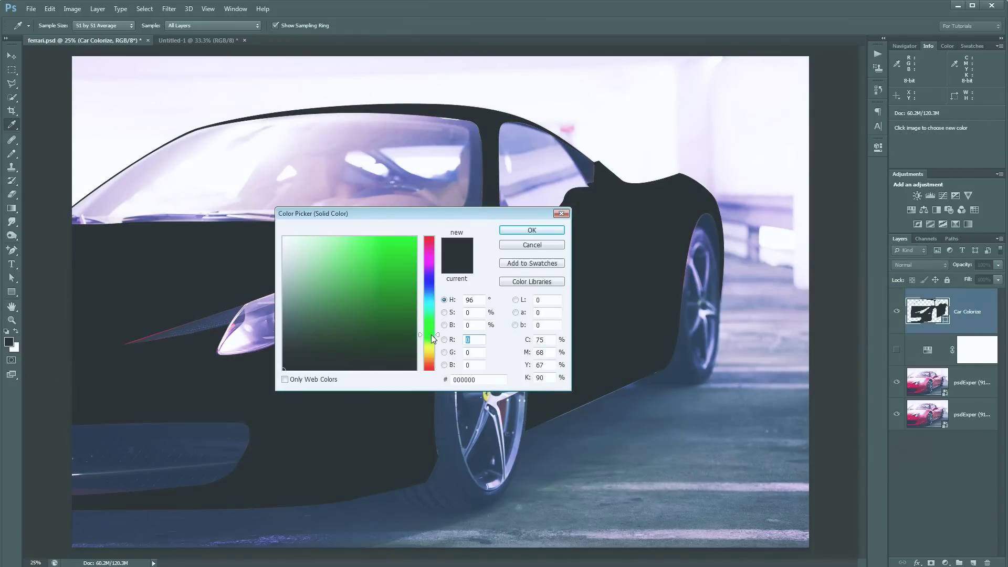
pyautogui.click(383, 266)
pyautogui.moveTo(383, 266); pyautogui.dragTo(361, 263)
pyautogui.click(531, 230)
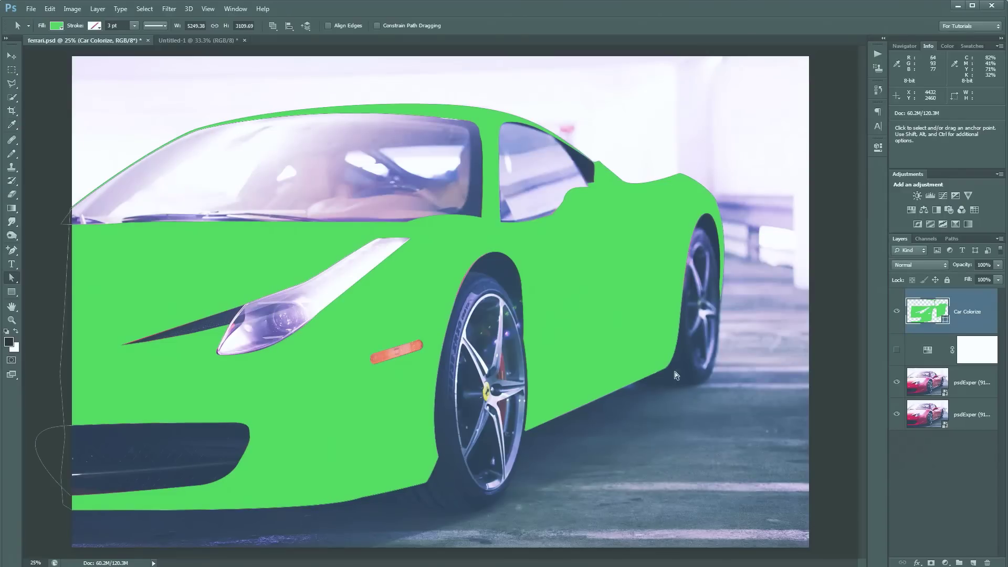
# Step: Try the Hue blend mode on Car Colorize, settle on Color, and select the upper photo layer to hide the path outline
pyautogui.click(909, 265)
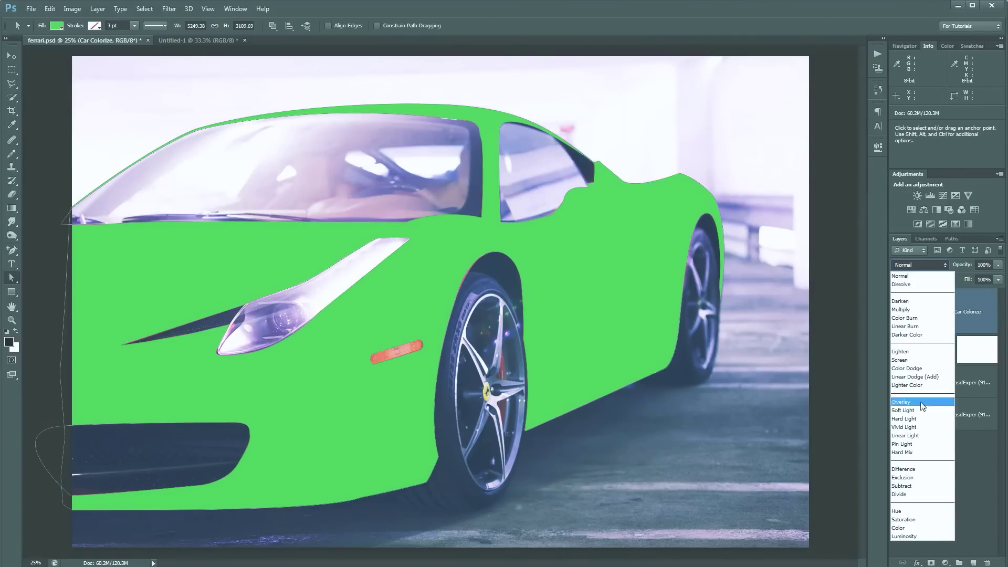
pyautogui.click(901, 511)
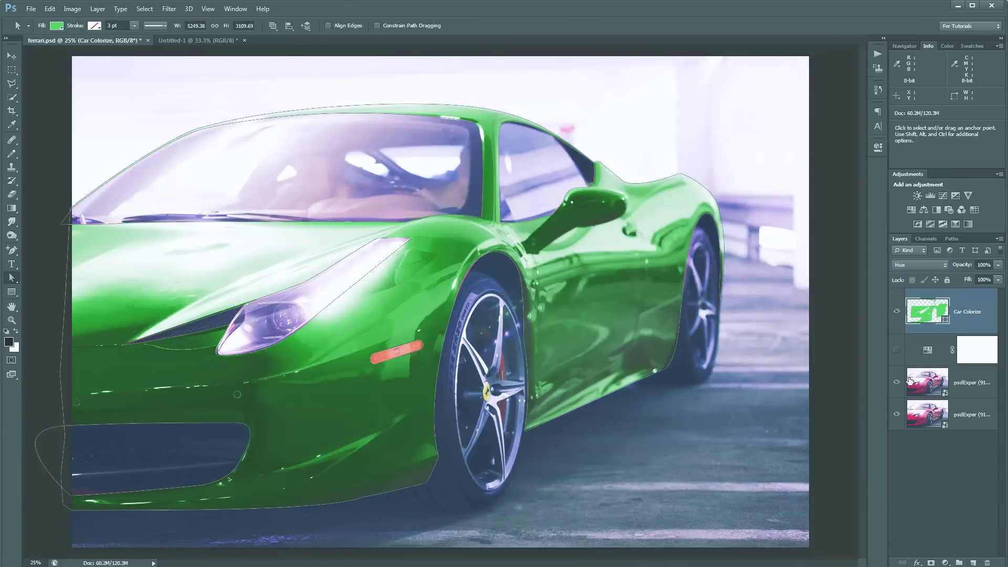
pyautogui.click(920, 261)
pyautogui.click(904, 528)
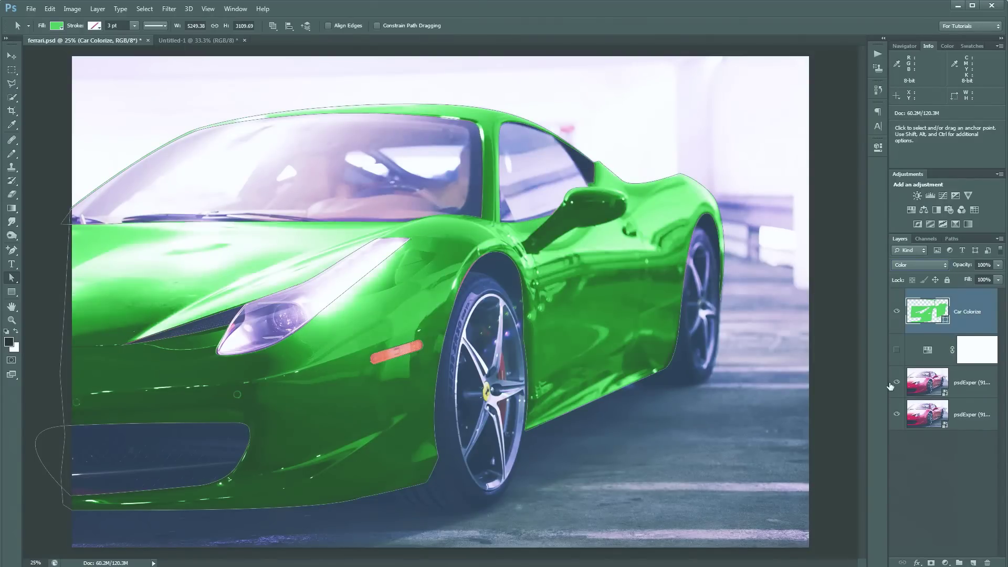
pyautogui.click(927, 392)
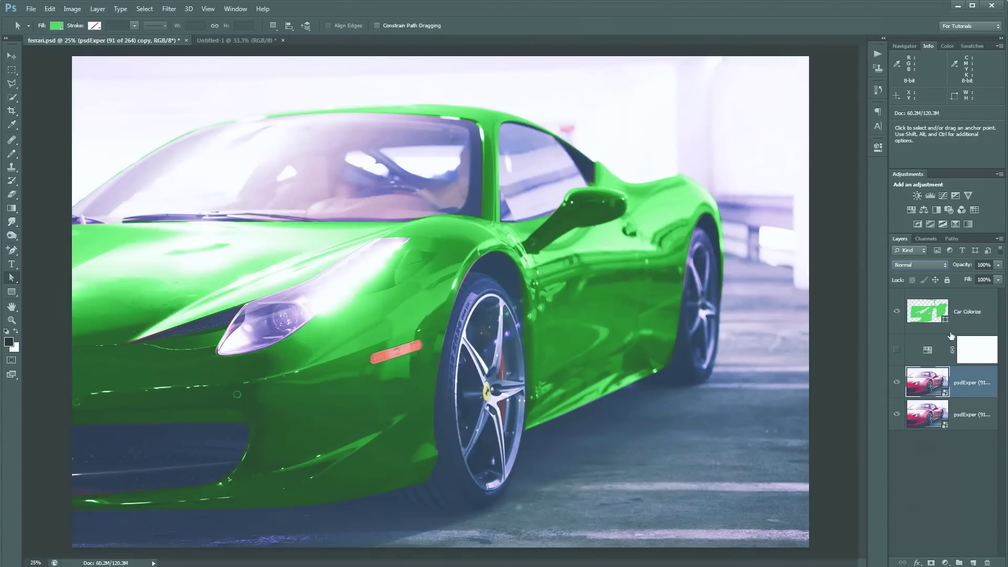
# Step: Tone down the Car Colorize fill to the darker, less saturated green 61814c
pyautogui.click(925, 314)
pyautogui.doubleClick(925, 314)
pyautogui.moveTo(353, 303); pyautogui.dragTo(329, 272)
pyautogui.moveTo(366, 218); pyautogui.dragTo(800, 210)
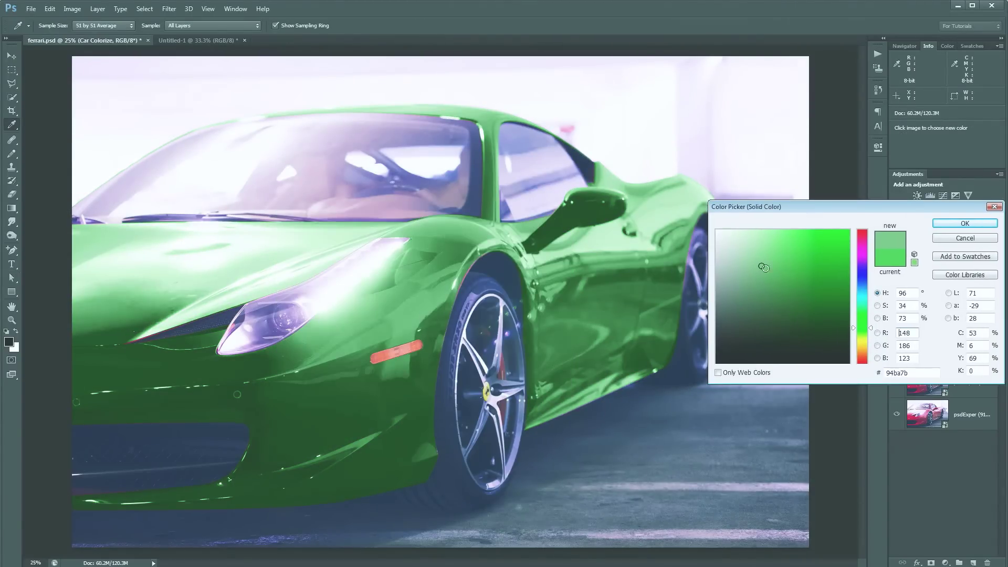
pyautogui.moveTo(787, 245); pyautogui.dragTo(771, 295)
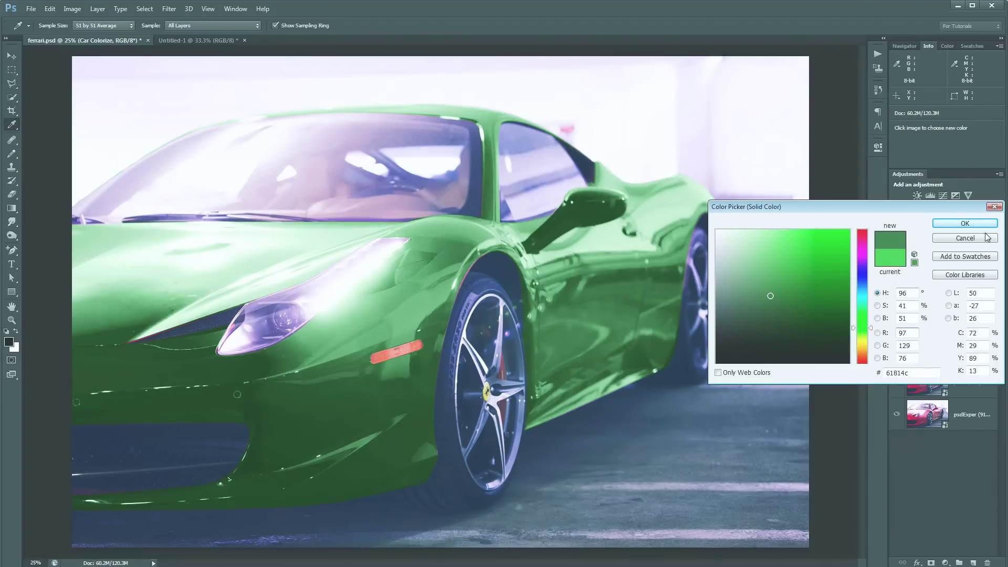
pyautogui.click(966, 223)
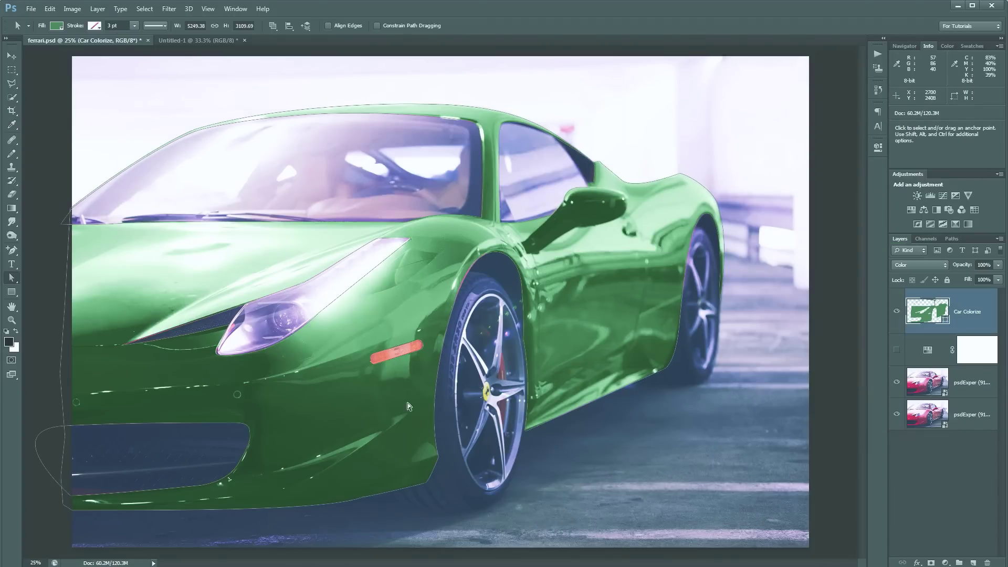
# Step: Try moving the front wheel arch's anchor across the wheel with Direct Selection, and undo the move
pyautogui.click(12, 55)
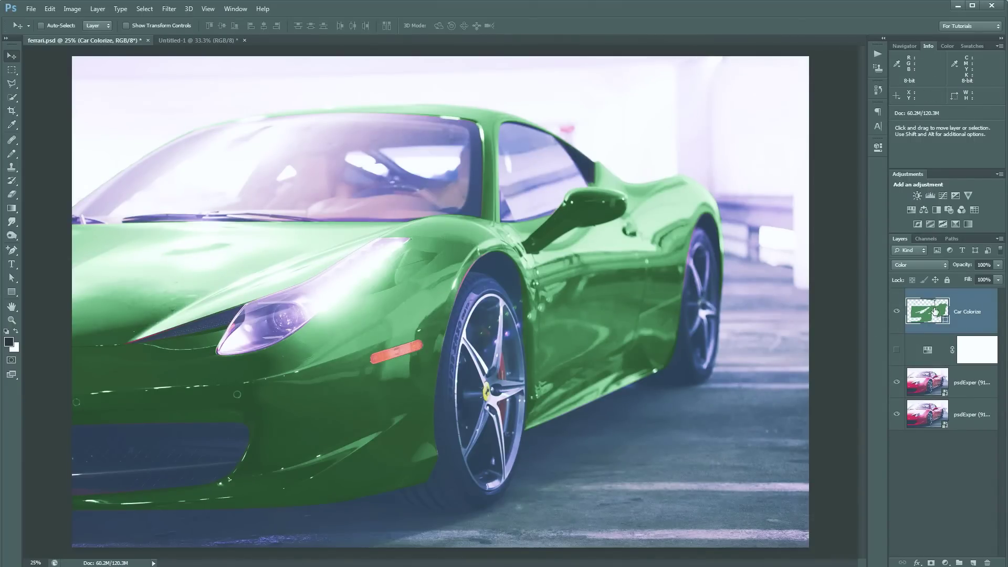
pyautogui.press('z')
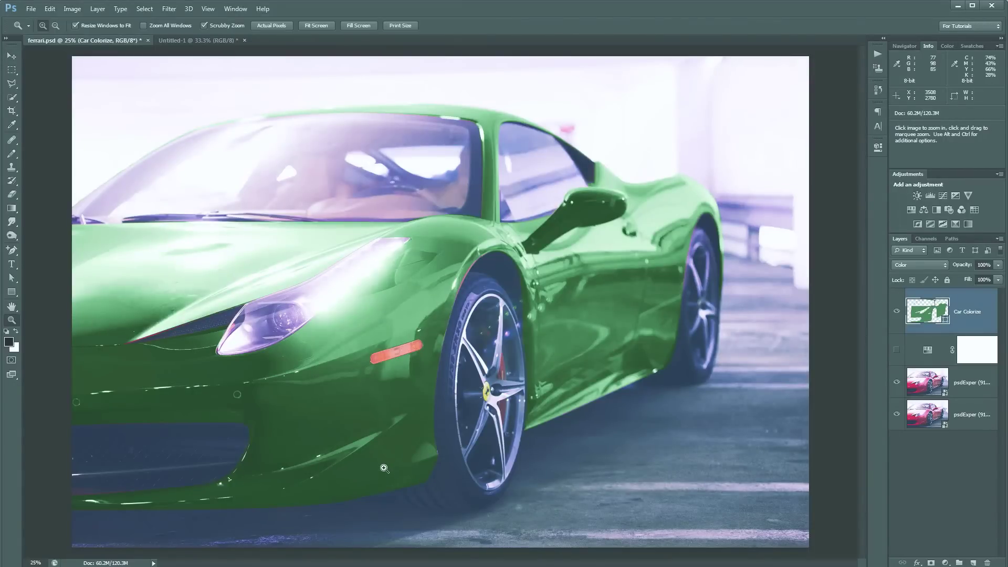
pyautogui.click(385, 468)
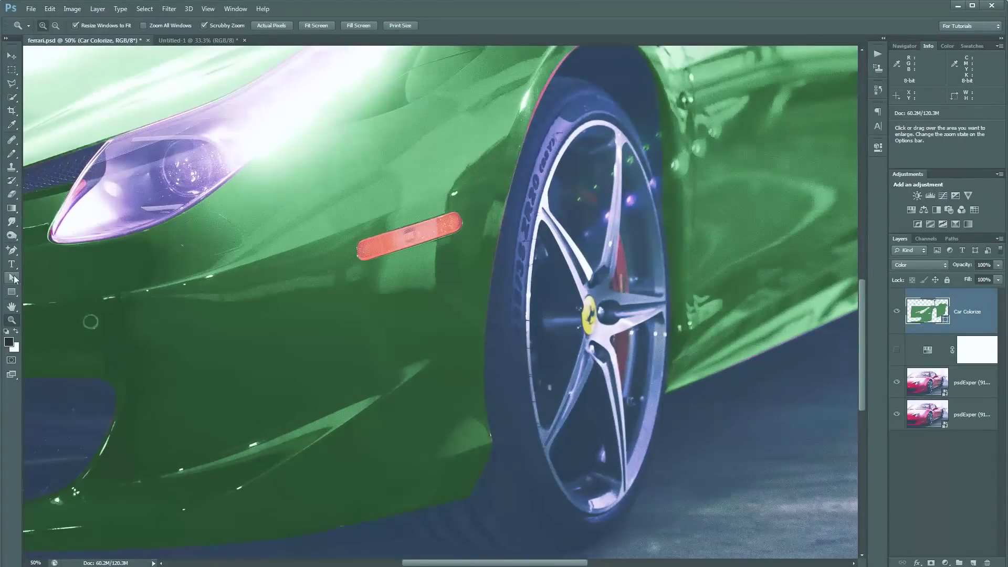
pyautogui.rightClick(14, 280)
pyautogui.click(52, 291)
pyautogui.click(489, 288)
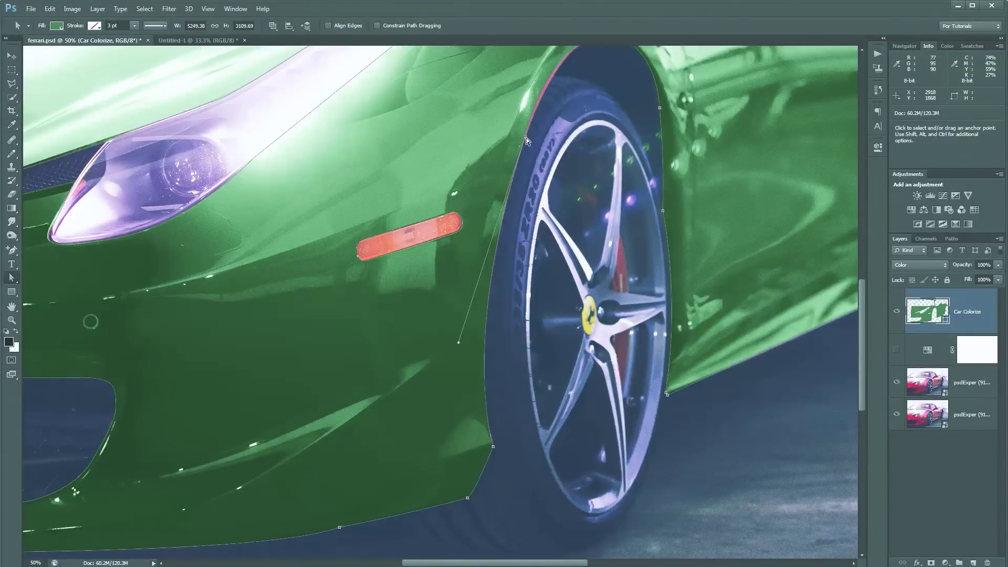
pyautogui.moveTo(527, 141); pyautogui.dragTo(609, 332)
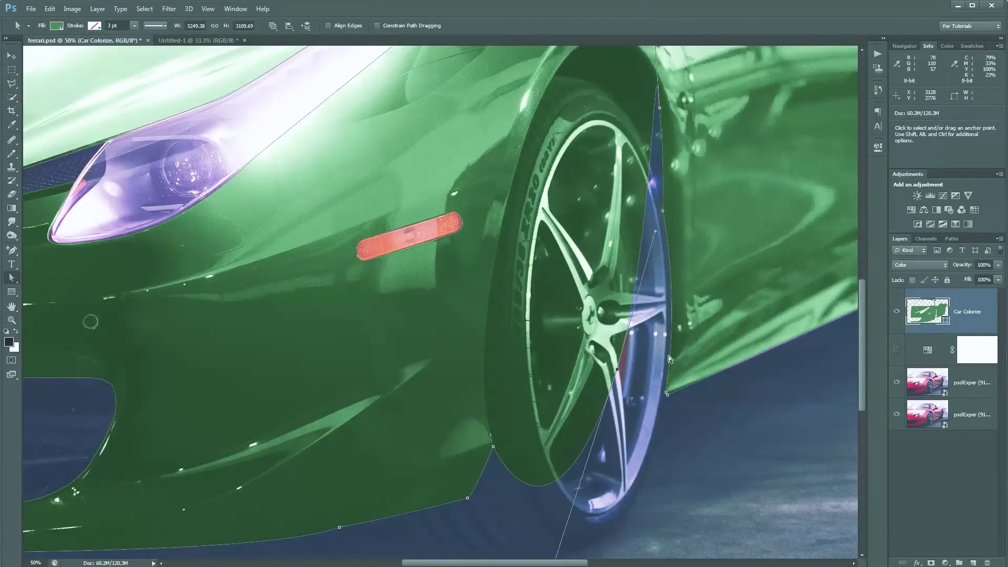
pyautogui.hotkey('ctrl', 'z')
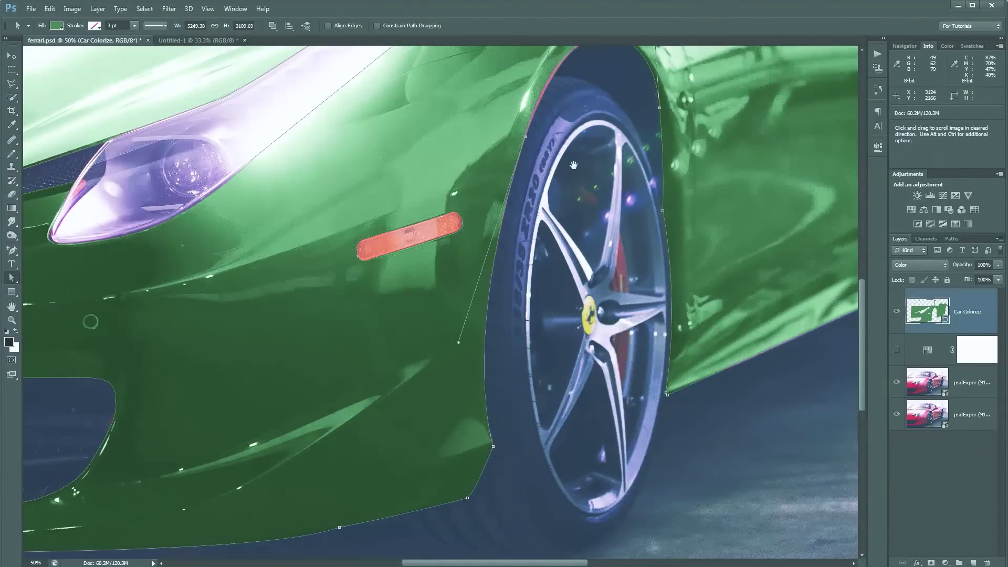
# Step: Make the upper photo layer active with the Move tool and load the Car Colorize shape as a selection
pyautogui.moveTo(568, 141); pyautogui.dragTo(632, 412)
pyautogui.hotkey('ctrl', '-')
pyautogui.hotkey('ctrl', '-')
pyautogui.hotkey('ctrl', '-')
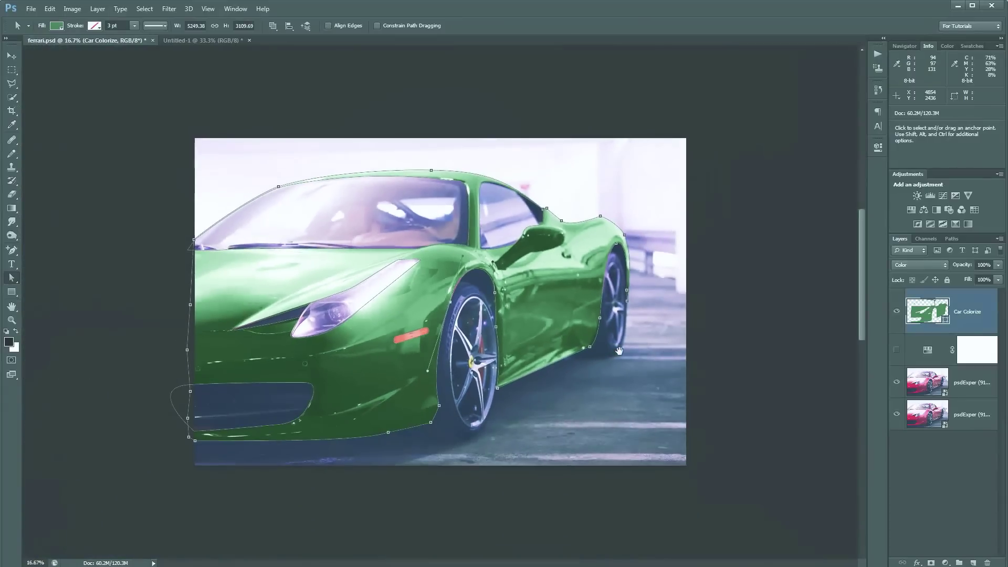
pyautogui.click(11, 56)
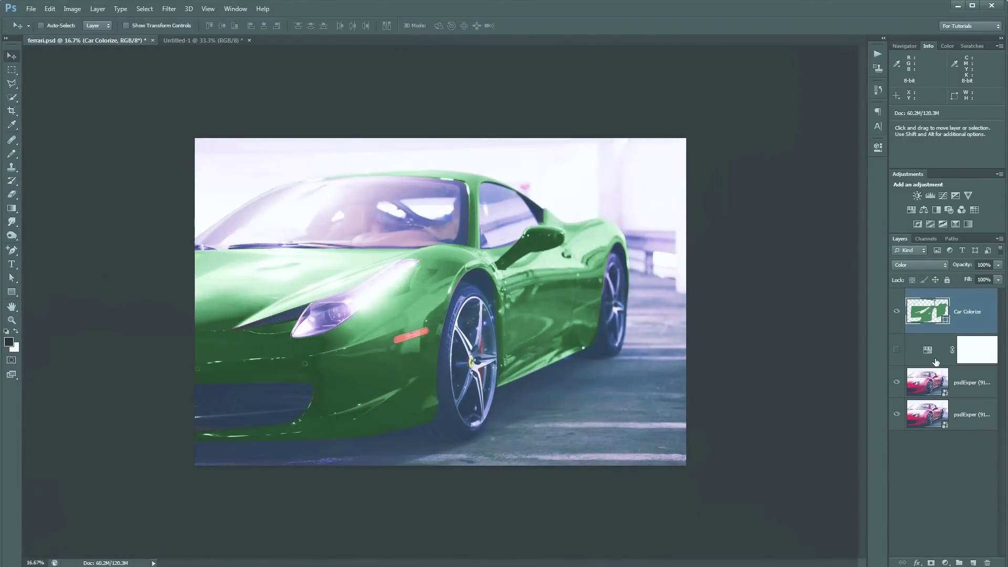
pyautogui.click(935, 388)
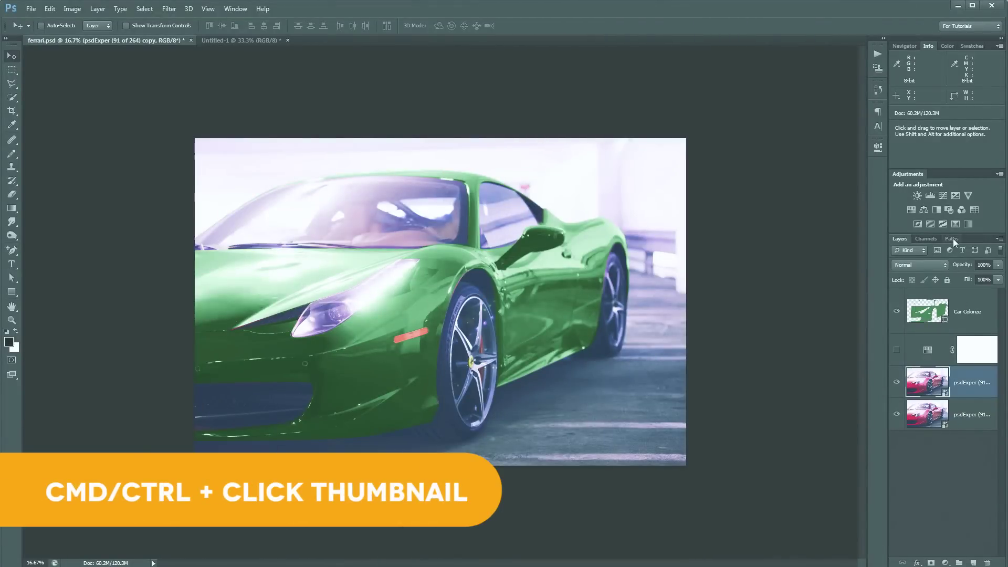
pyautogui.keyDown('ctrl'); pyautogui.click(927, 310); pyautogui.keyUp('ctrl')
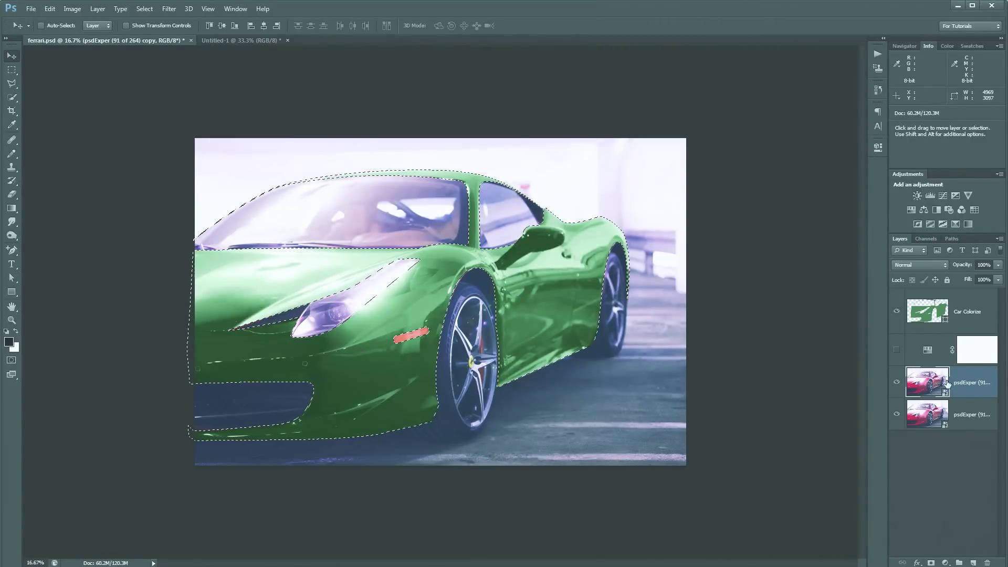
# Step: Copy the selected bodywork to a new layer and shift the copy sideways off the original car, with Car Colorize hidden
pyautogui.hotkey('ctrl', 'j')
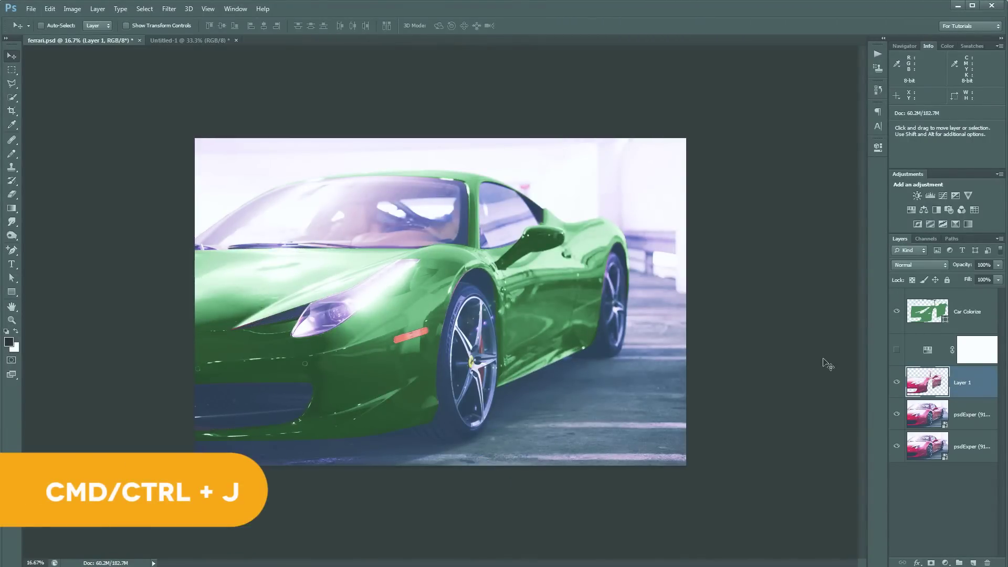
pyautogui.moveTo(467, 278); pyautogui.dragTo(496, 312)
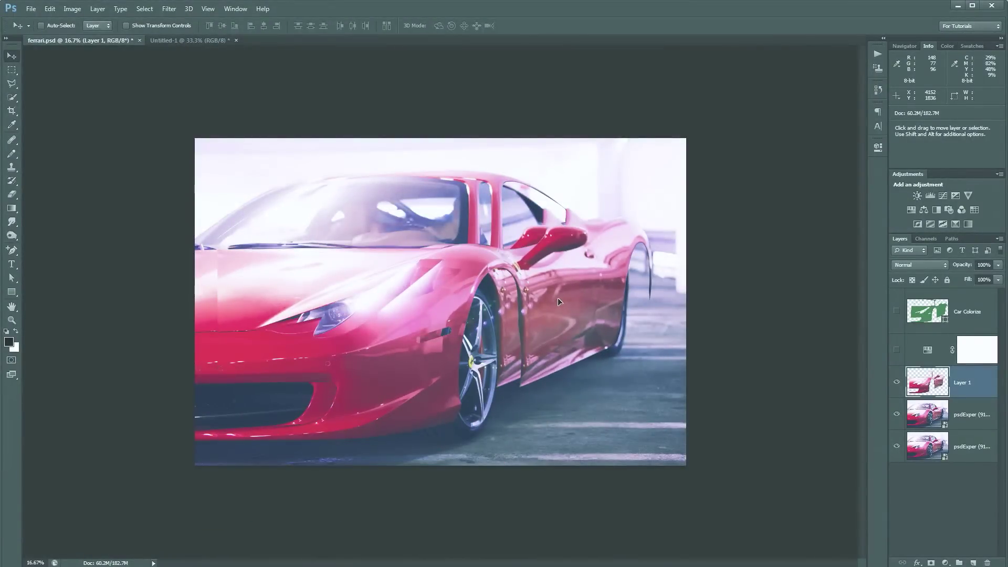
# Step: Create a 1704 x 2272 px white document from the Clipboard preset and bring the cut-out bodywork layer into it
pyautogui.hotkey('ctrl', 'n')
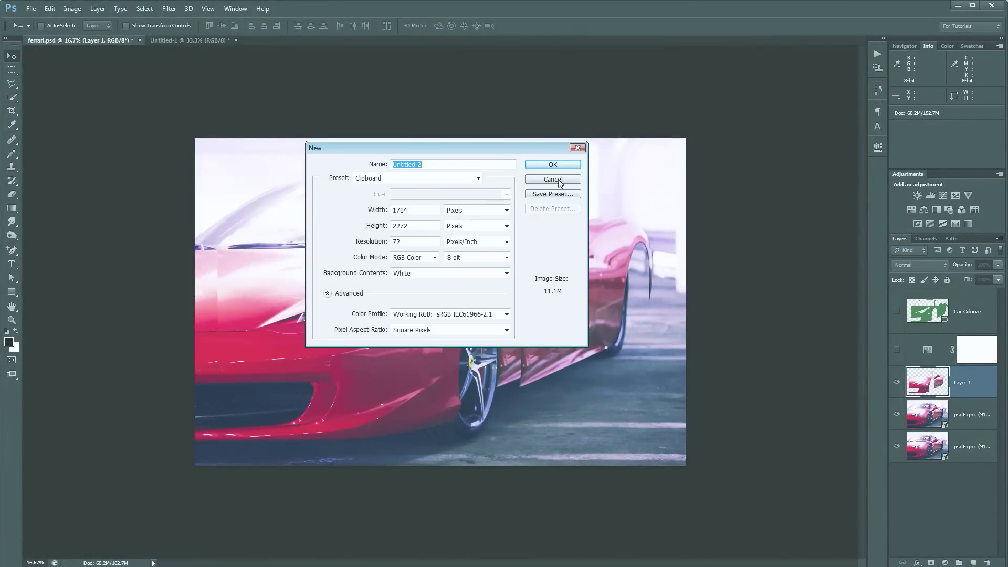
pyautogui.click(553, 164)
pyautogui.hotkey('ctrl', 'Tab')
pyautogui.moveTo(551, 299); pyautogui.dragTo(460, 254)
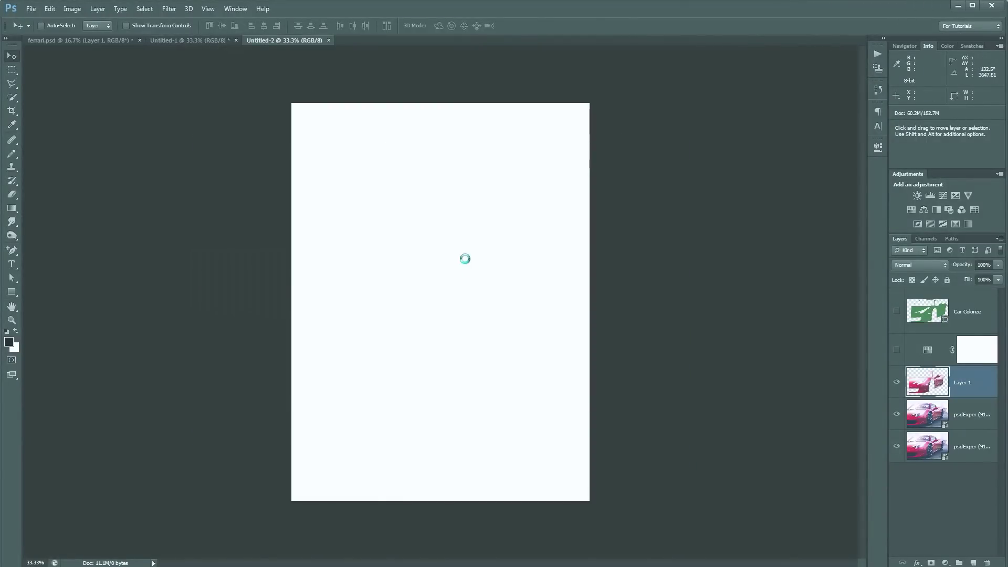
# Step: Scale the bodywork proportionally to 28.9% with Free Transform and place it in the middle of the white page
pyautogui.hotkey('ctrl', 't')
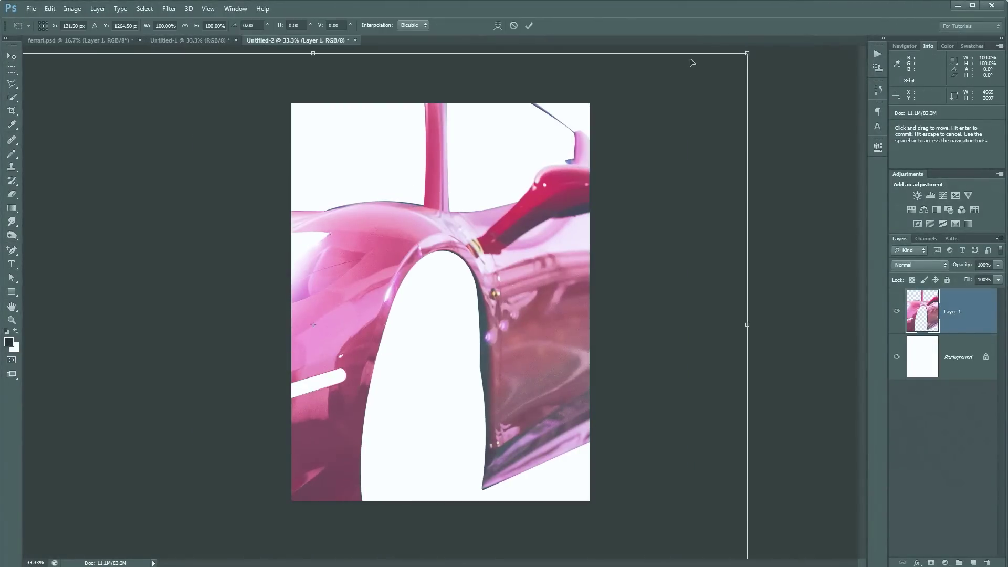
pyautogui.moveTo(748, 55); pyautogui.dragTo(440, 237)
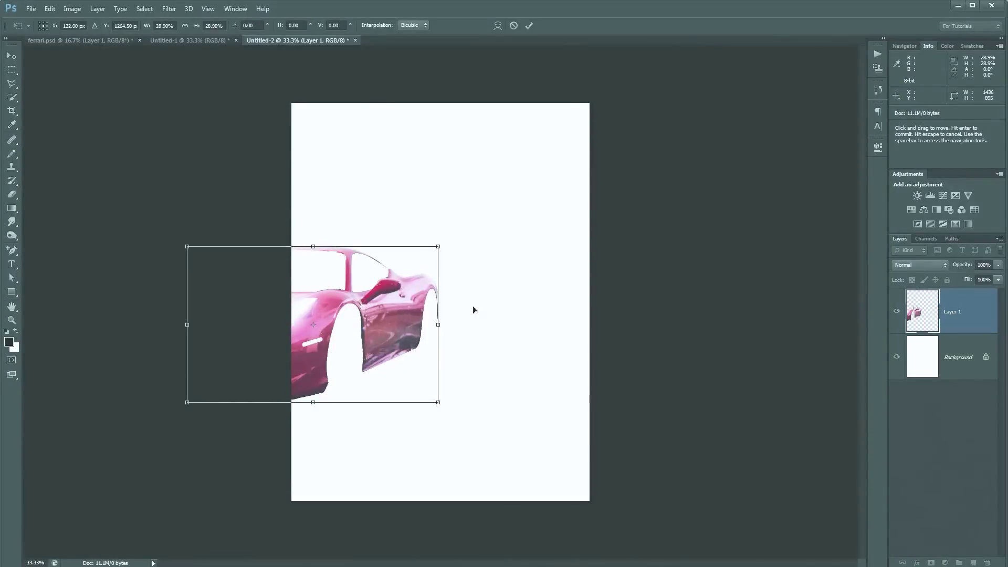
pyautogui.moveTo(402, 304); pyautogui.dragTo(525, 297)
pyautogui.press('Return')
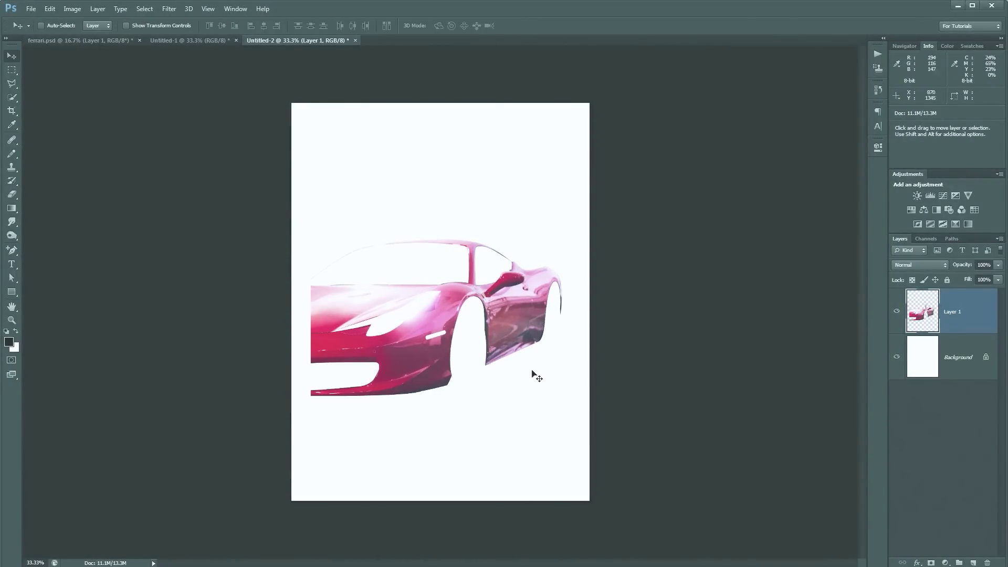
# Step: Close the new document containing the bodywork without saving it
pyautogui.click(355, 40)
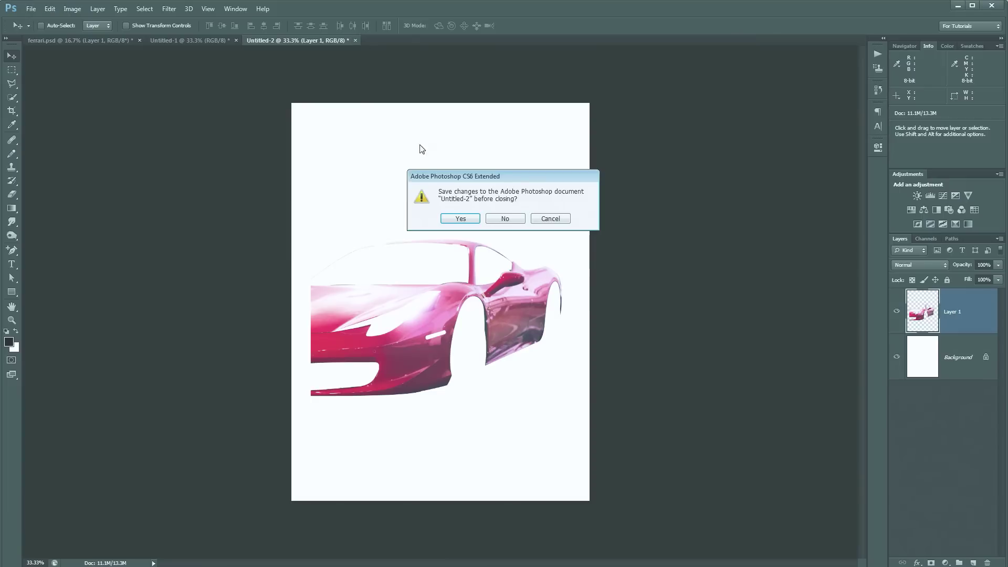
pyautogui.click(500, 219)
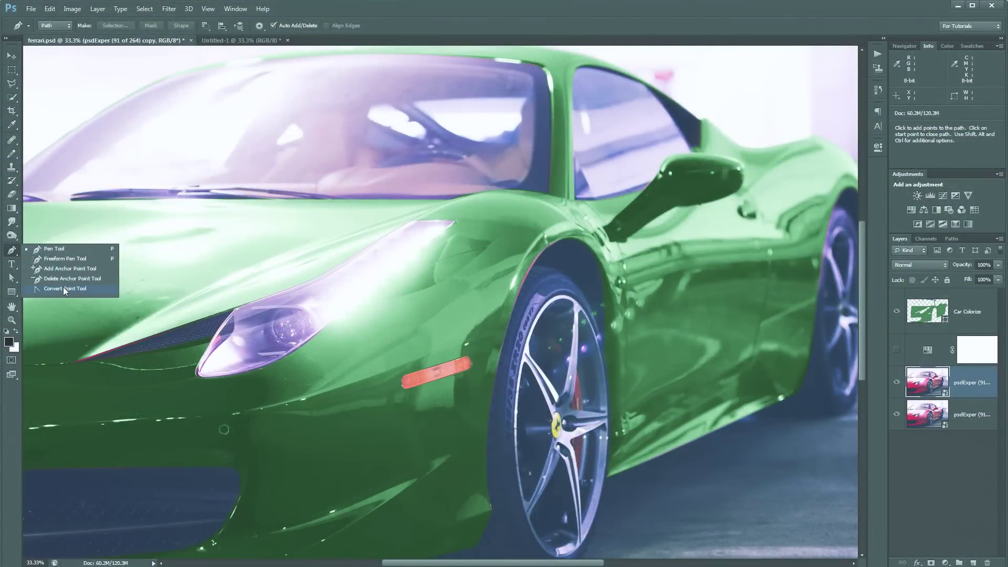
# Step: Draw a closed path of three smooth curve points around the front wheel and door with the Pen tool
pyautogui.click(55, 250)
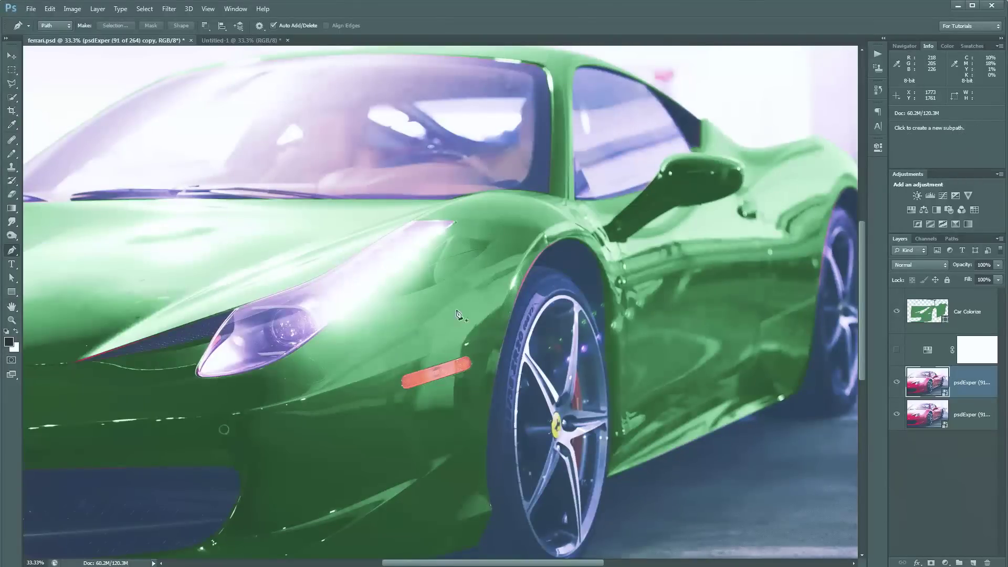
pyautogui.moveTo(556, 302); pyautogui.dragTo(328, 304)
pyautogui.moveTo(221, 422); pyautogui.dragTo(234, 272)
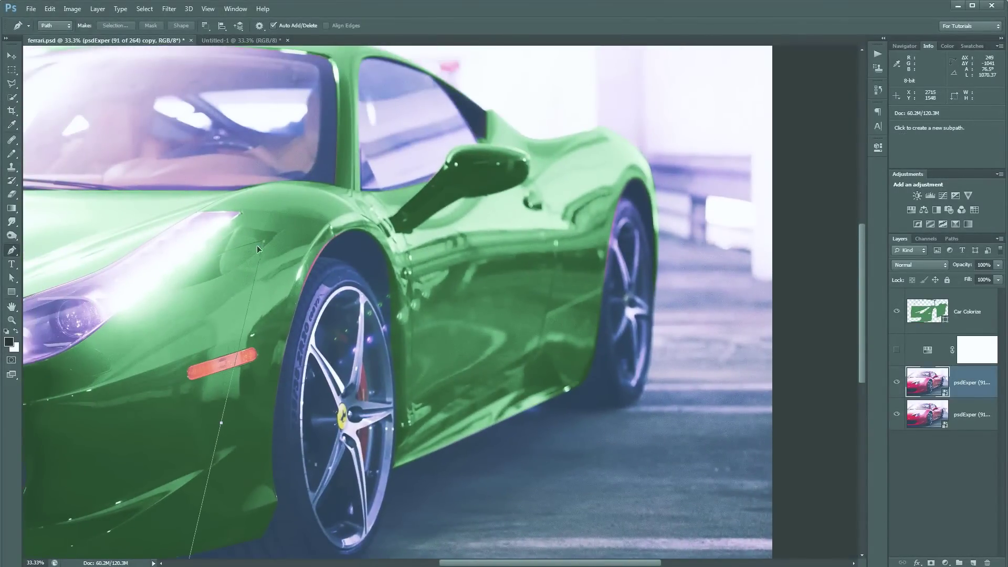
pyautogui.moveTo(485, 238); pyautogui.dragTo(670, 343)
pyautogui.moveTo(507, 427); pyautogui.dragTo(361, 474)
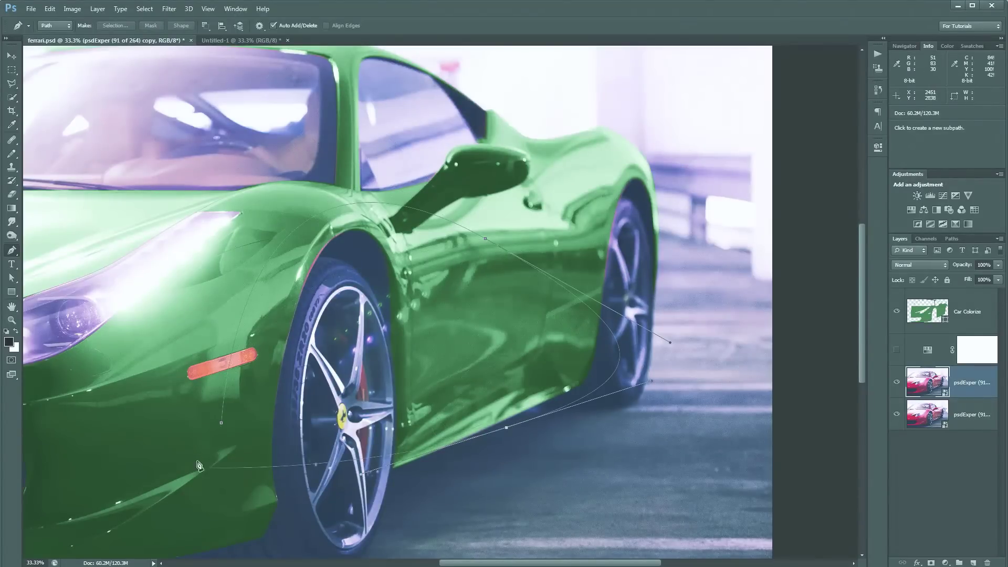
pyautogui.click(236, 426)
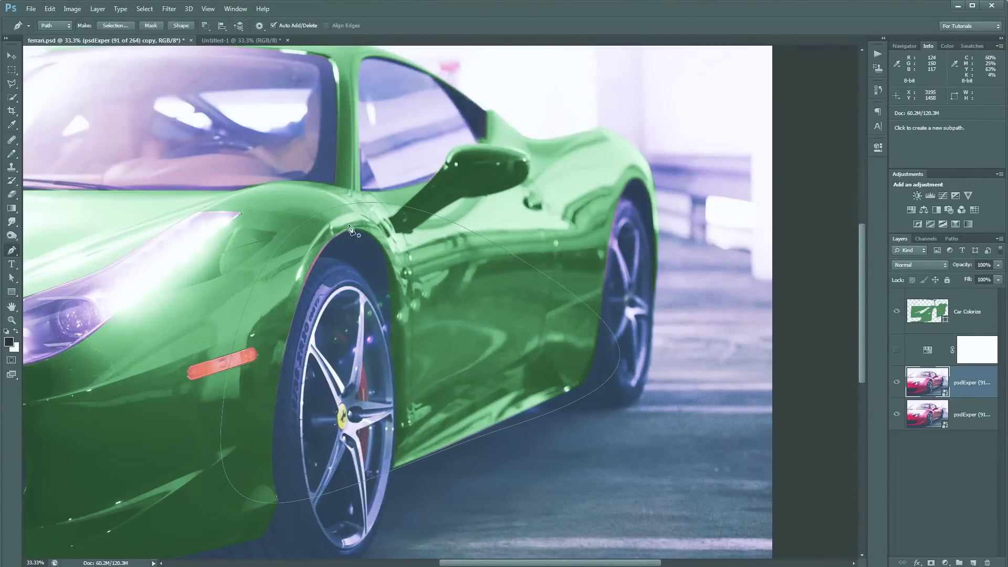
# Step: Add a new layer above the photo layers and fill it with white as a plain backdrop for the path
pyautogui.click(973, 562)
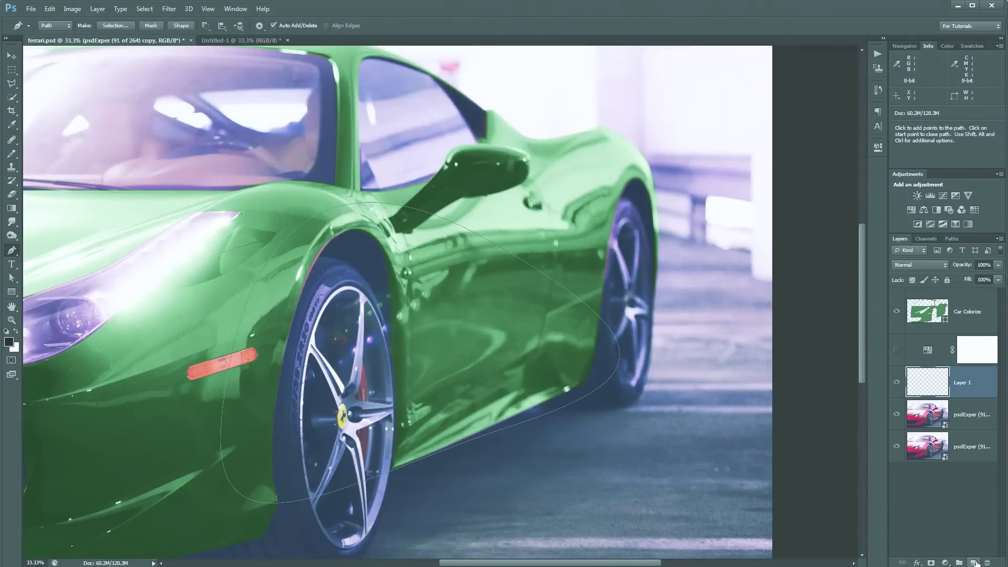
pyautogui.press('x')
pyautogui.hotkey('alt', 'BackSpace')
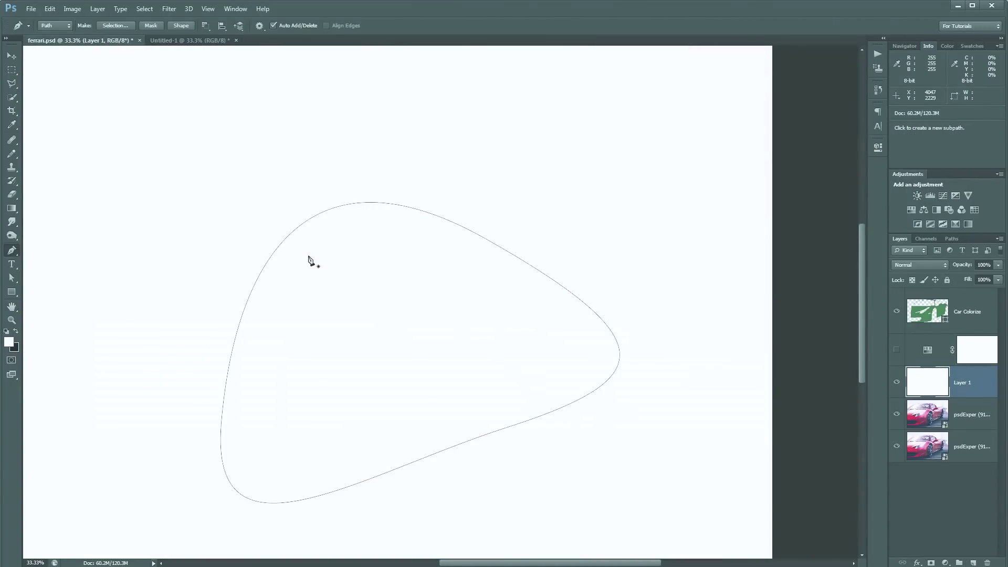
# Step: Select the curved path and expose the direction handles of its three anchor points with Direct Selection
pyautogui.press('v')
pyautogui.press('a')
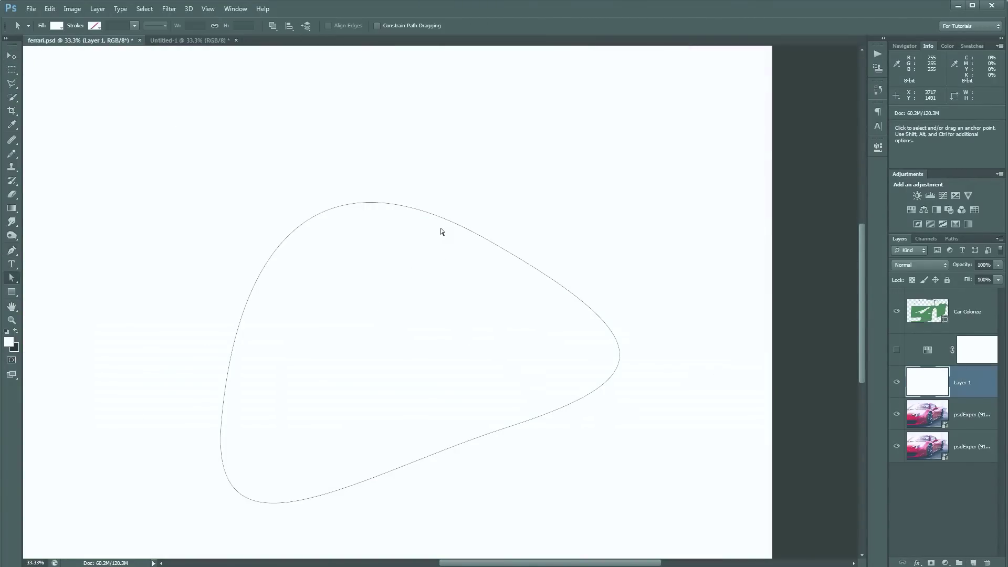
pyautogui.click(444, 223)
pyautogui.moveTo(446, 219); pyautogui.dragTo(291, 126)
pyautogui.press('space')
pyautogui.moveTo(358, 261); pyautogui.dragTo(623, 333)
pyautogui.moveTo(595, 215); pyautogui.dragTo(587, 183)
pyautogui.press('space')
pyautogui.moveTo(697, 252); pyautogui.dragTo(631, 267)
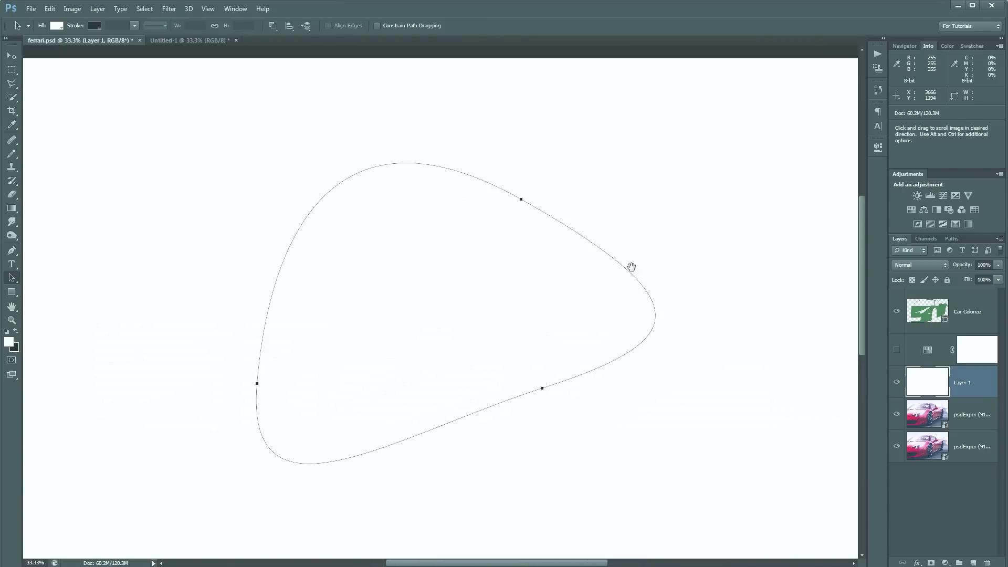
pyautogui.hotkey('shift', 'a')
pyautogui.click(521, 199)
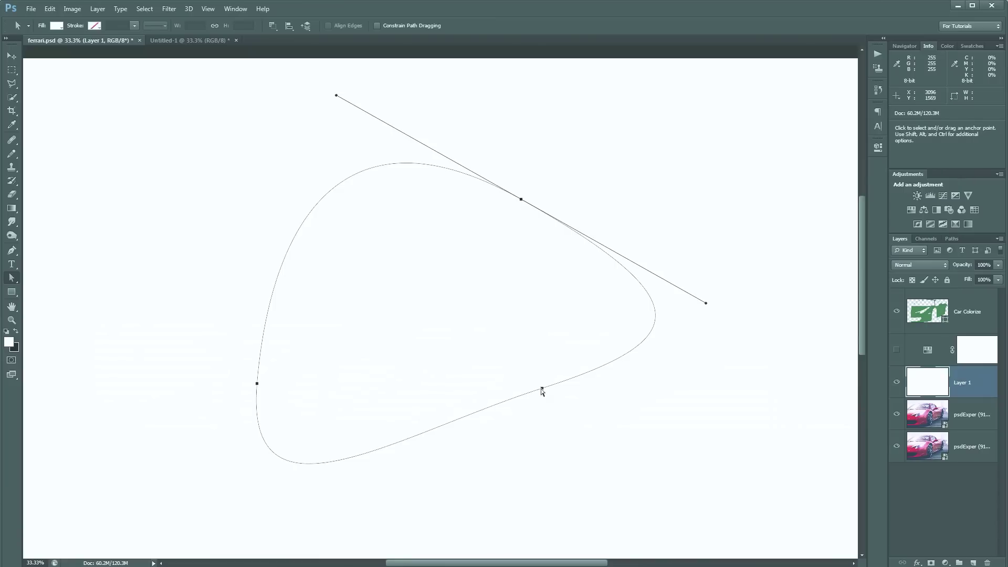
pyautogui.click(541, 389)
pyautogui.click(257, 385)
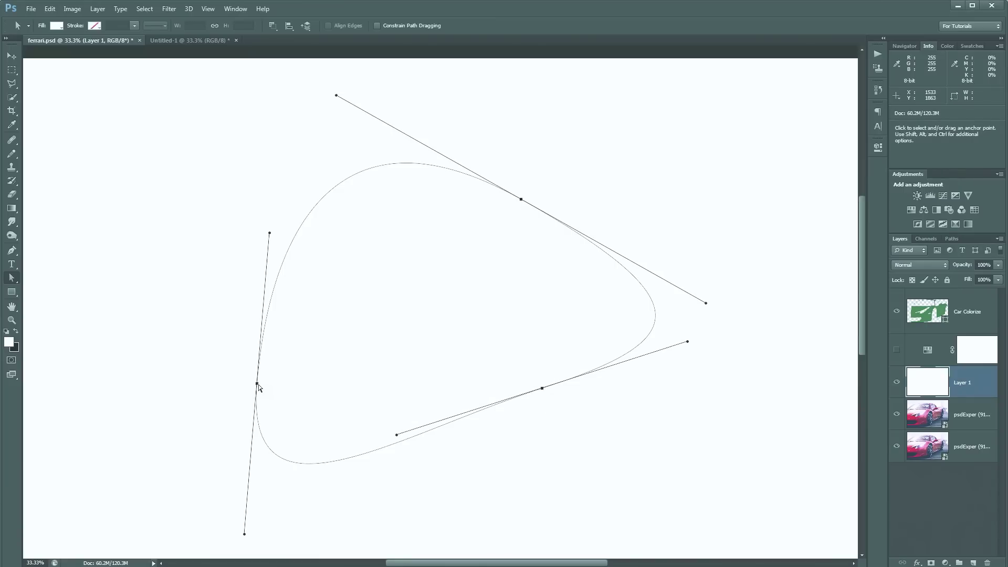
# Step: Turn all three anchors of the path into corner points with the Convert Point tool, giving a straight-sided triangle
pyautogui.click(13, 250)
pyautogui.click(57, 289)
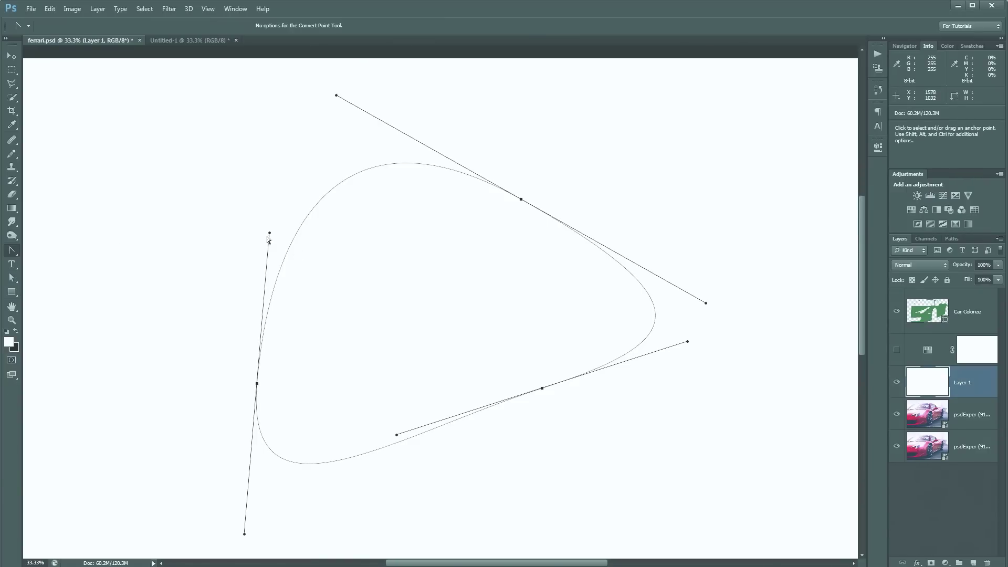
pyautogui.click(256, 383)
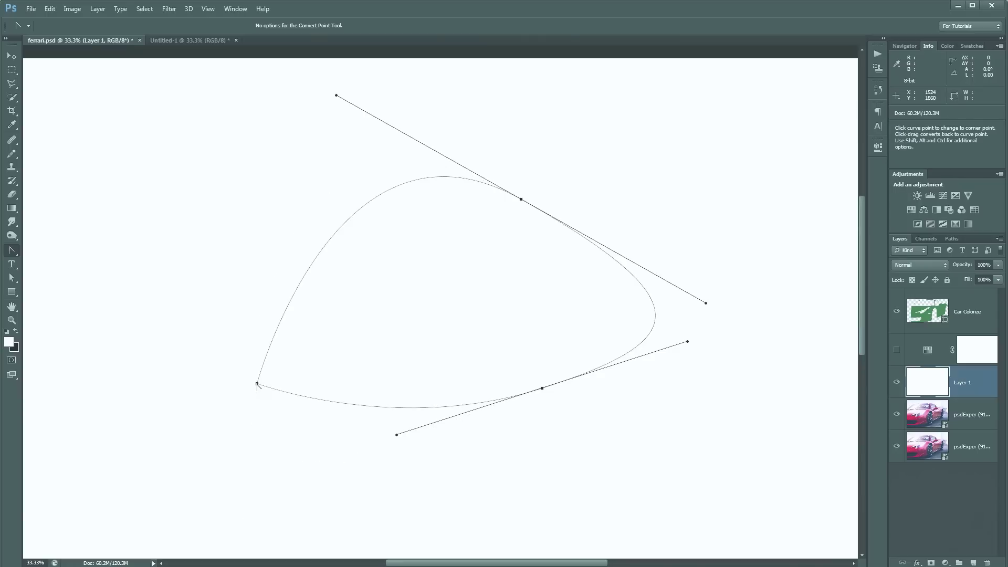
pyautogui.click(521, 200)
pyautogui.click(543, 389)
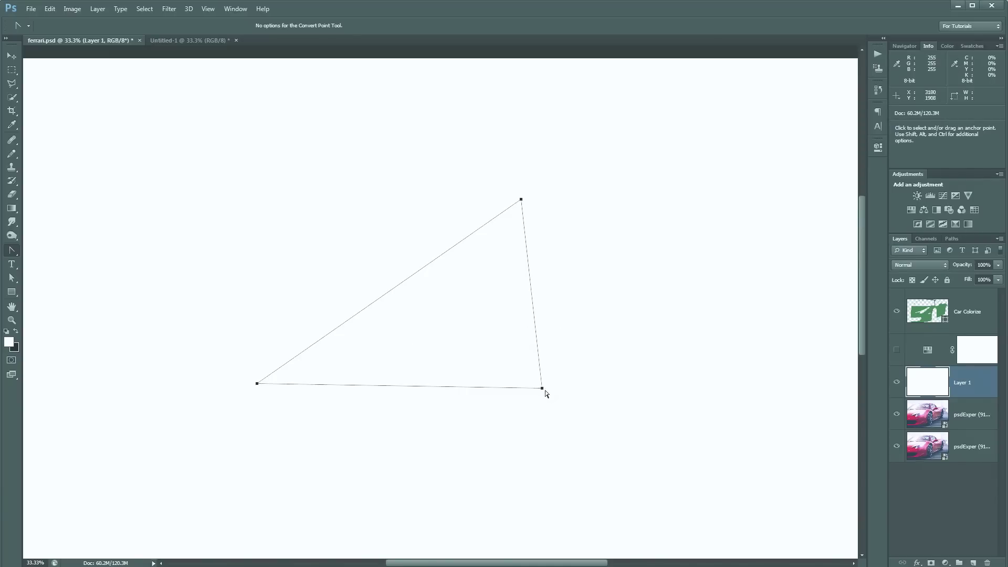
# Step: Convert the triangle's three corners back into smooth points by pulling out direction handles, forming a tilted oval
pyautogui.moveTo(543, 389); pyautogui.dragTo(468, 465)
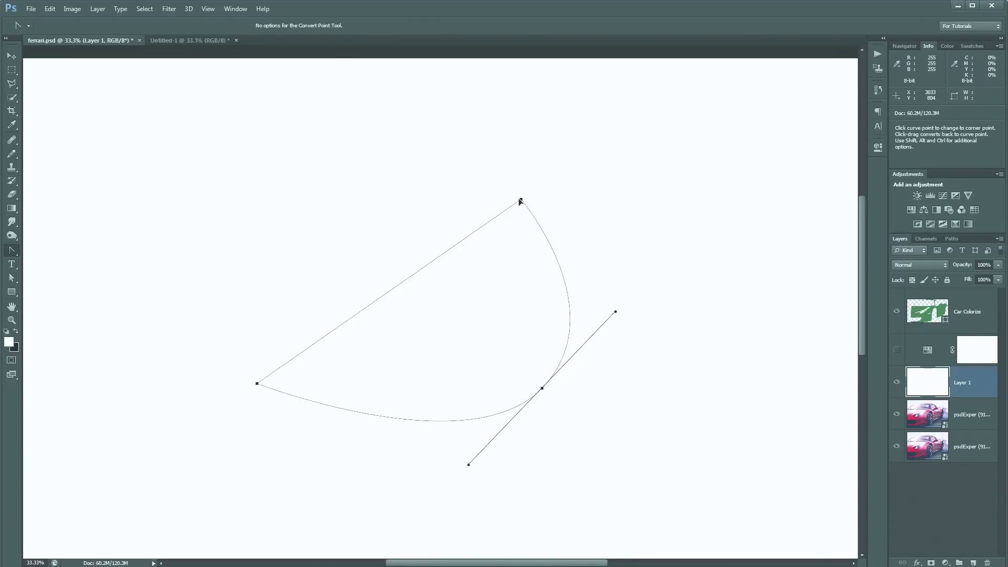
pyautogui.moveTo(521, 200); pyautogui.dragTo(587, 218)
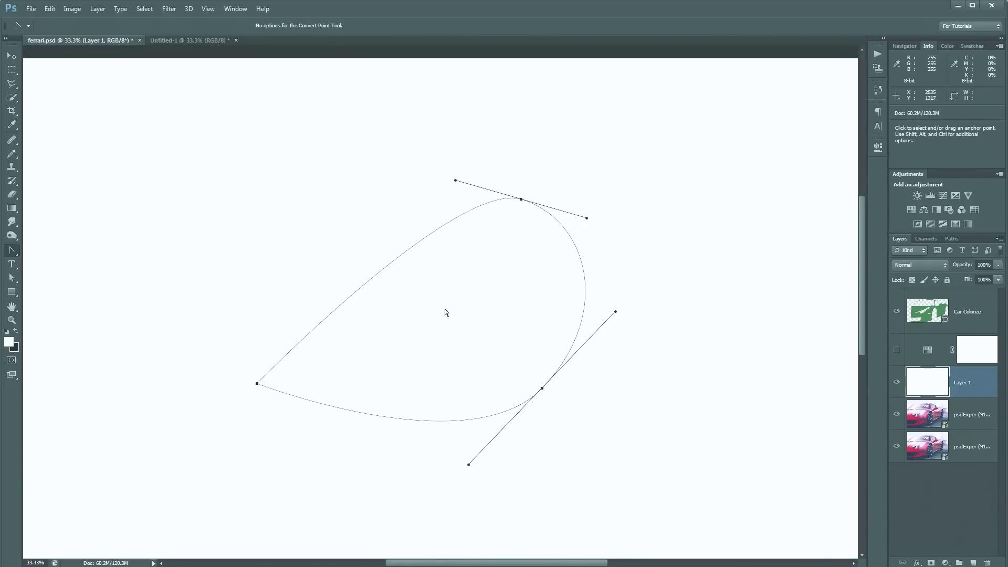
pyautogui.moveTo(257, 384); pyautogui.dragTo(235, 293)
pyautogui.moveTo(11, 250); pyautogui.dragTo(47, 257)
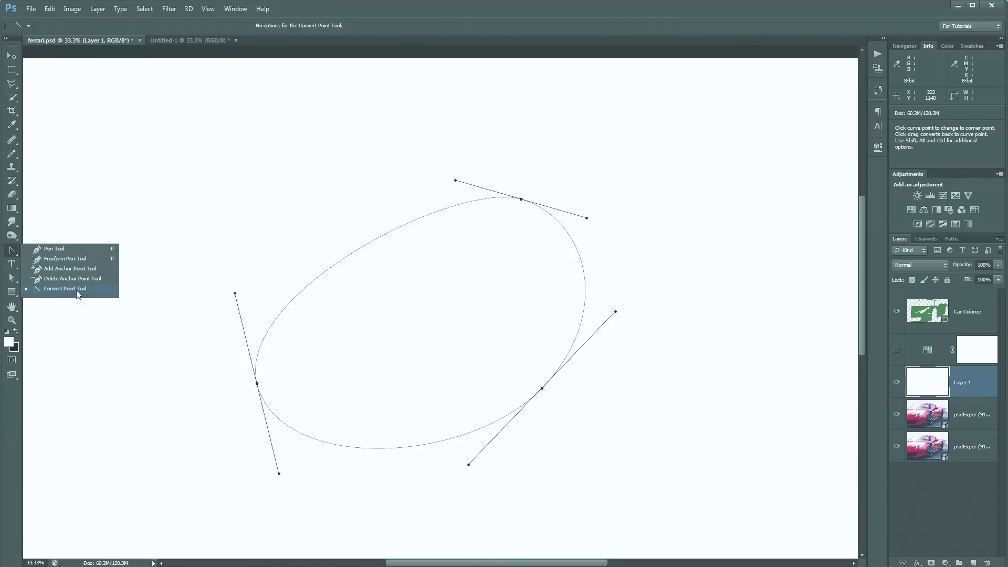
pyautogui.moveTo(78, 294); pyautogui.dragTo(78, 294)
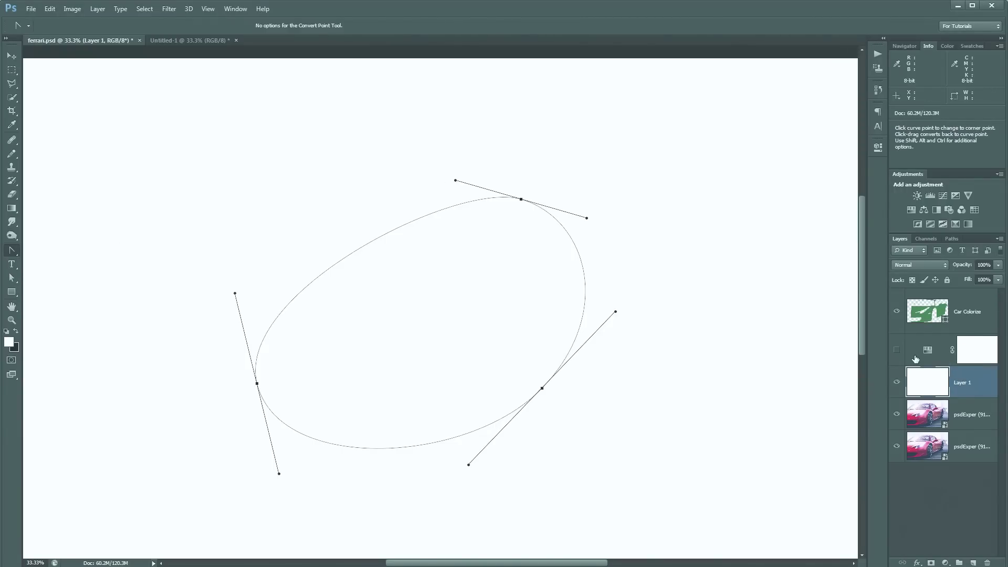
# Step: Hide the white Layer 1 so the whole car photo shows
pyautogui.hotkey('ctrl', '-')
pyautogui.hotkey('ctrl', '-')
pyautogui.click(897, 383)
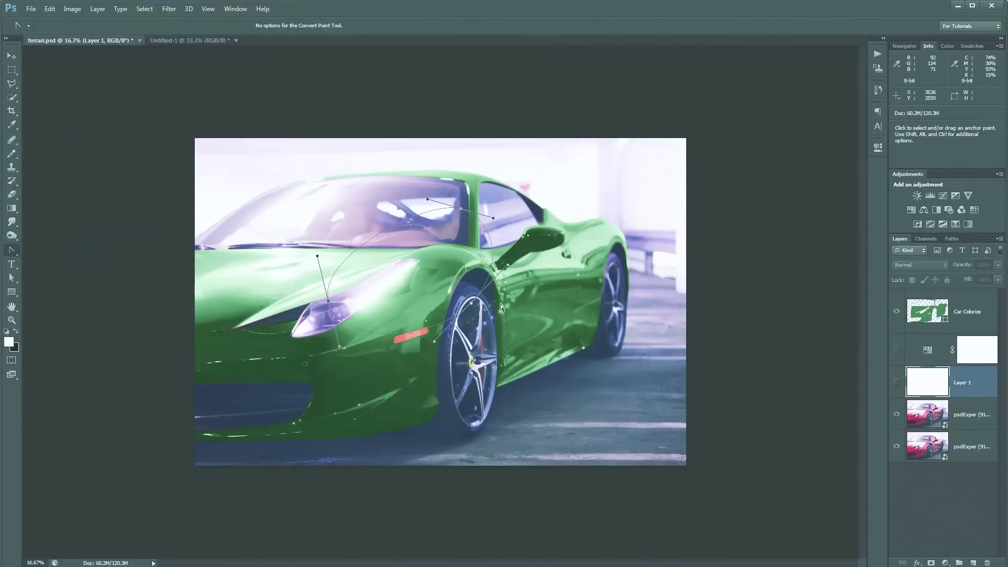
# Step: Deselect the oval work path and make Car Colorize the active layer with the Move tool
pyautogui.press('v')
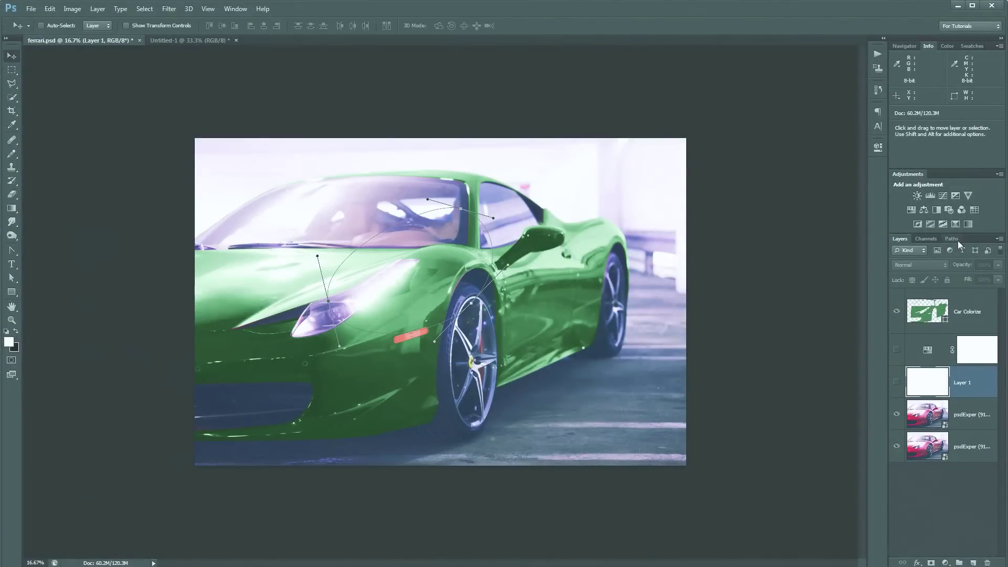
pyautogui.click(953, 239)
pyautogui.click(949, 300)
pyautogui.click(901, 238)
pyautogui.click(932, 314)
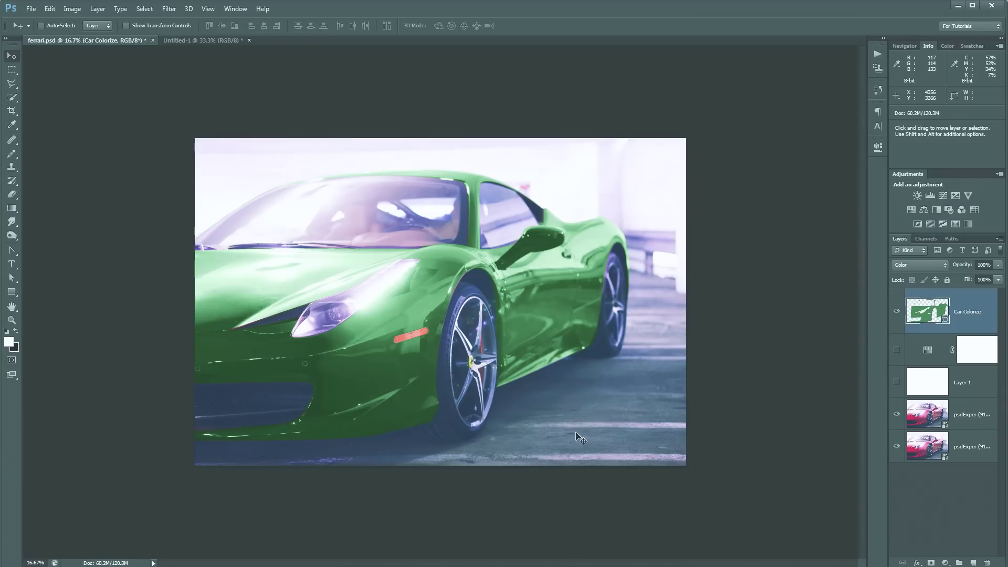
# Step: Lower the Car Colorize layer's opacity to 60% and hide the layer
pyautogui.moveTo(965, 266); pyautogui.dragTo(947, 268)
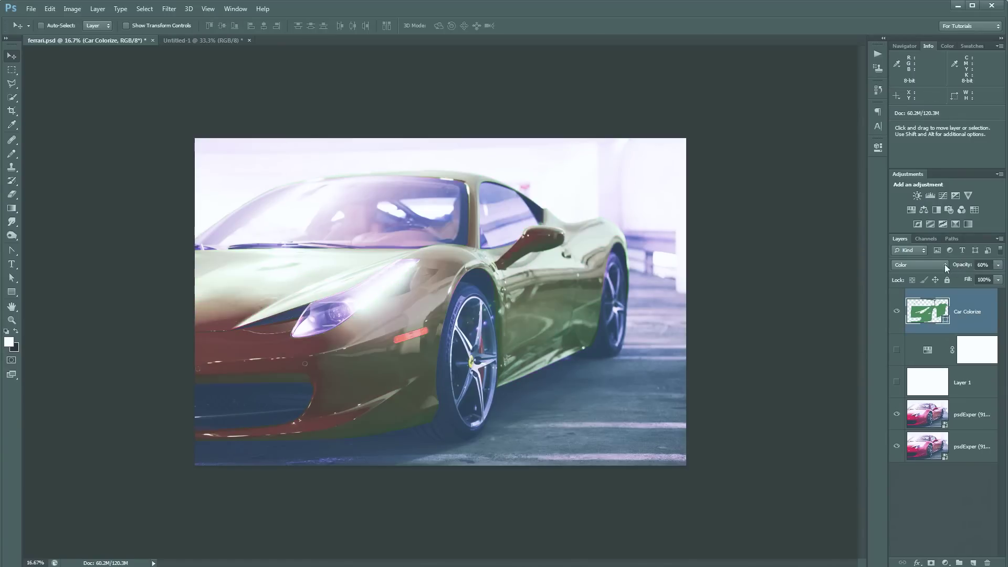
pyautogui.click(897, 311)
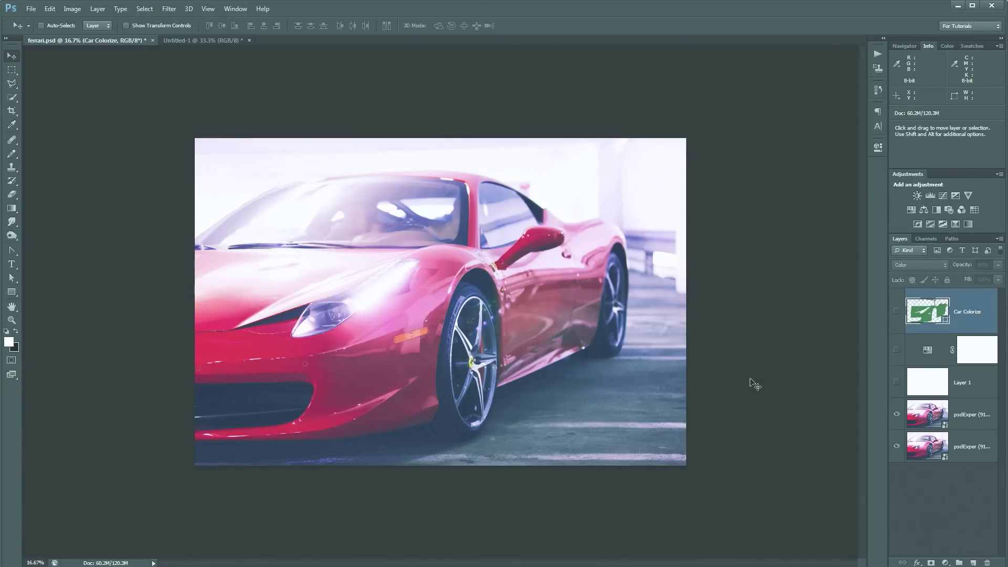